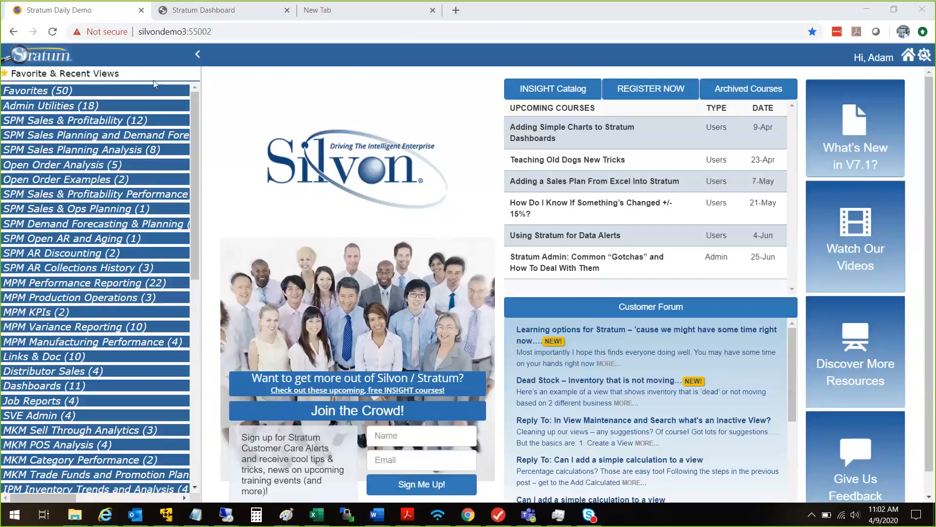
# Open the ADK - Simple Charting 1 view from the recently used views
pyautogui.click(102, 75)
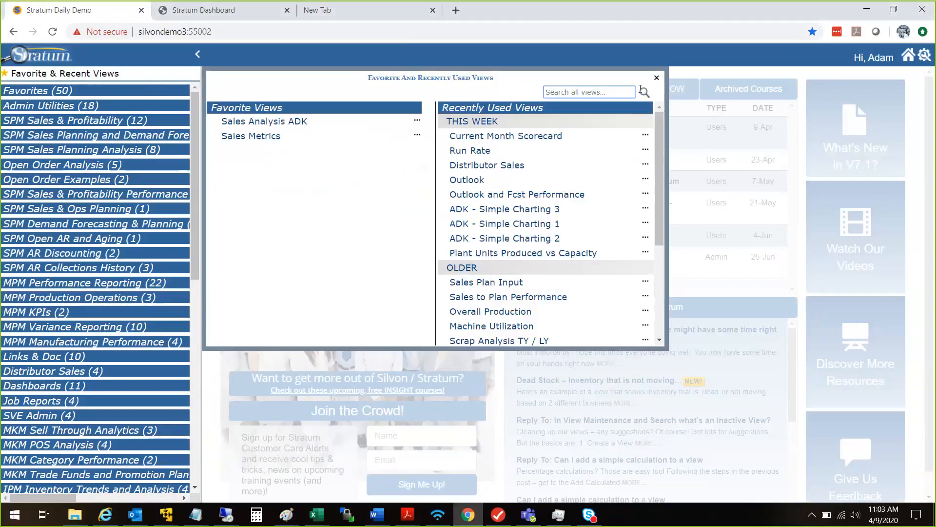
pyautogui.click(657, 79)
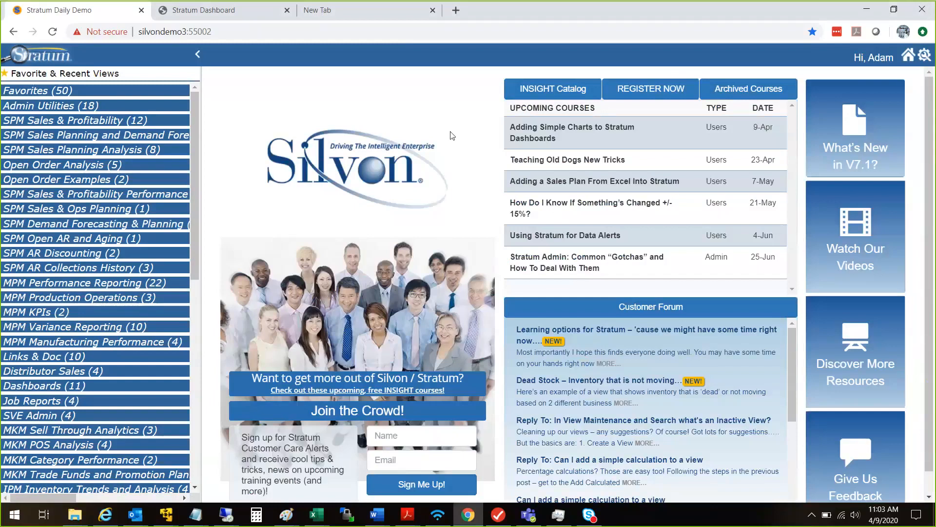
pyautogui.click(115, 77)
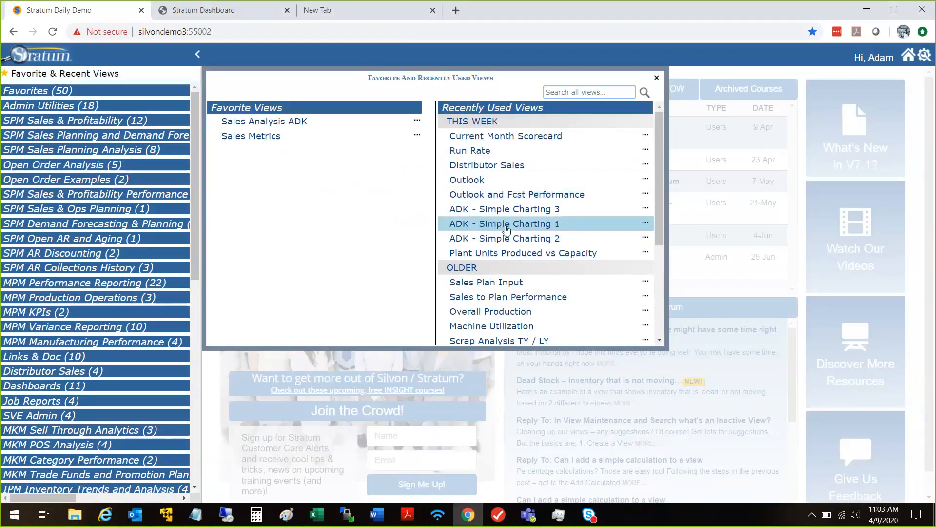
pyautogui.click(507, 228)
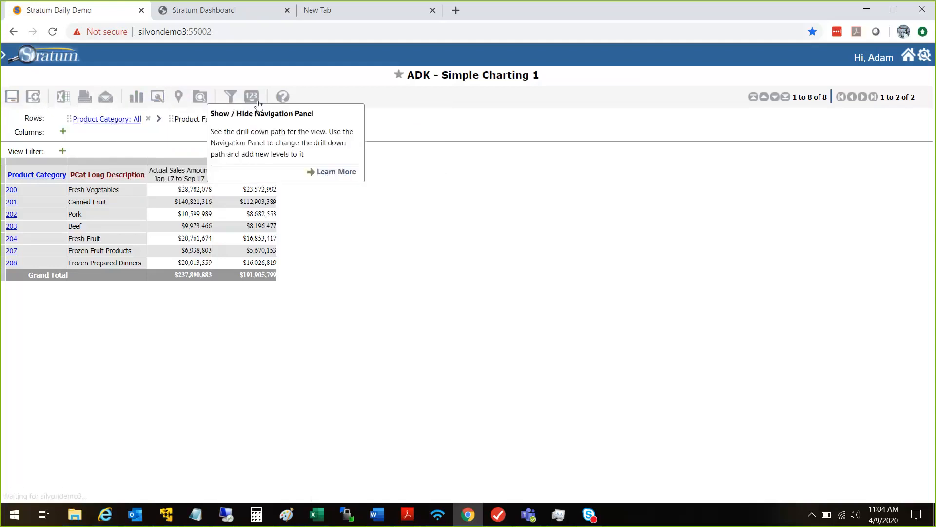
# Start a new chart of type Column, keeping series from rows and dynamic data points, and proceed to its style settings
pyautogui.click(133, 100)
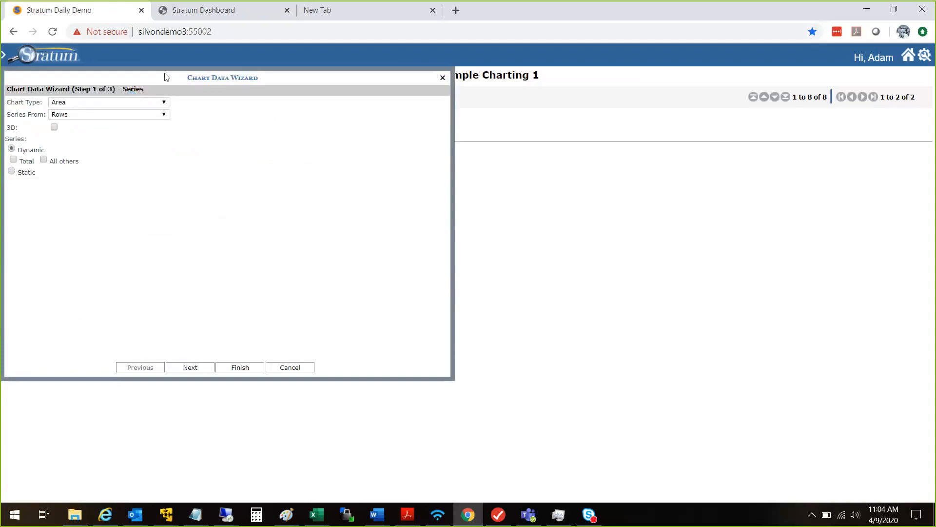
pyautogui.moveTo(166, 76); pyautogui.dragTo(556, 148)
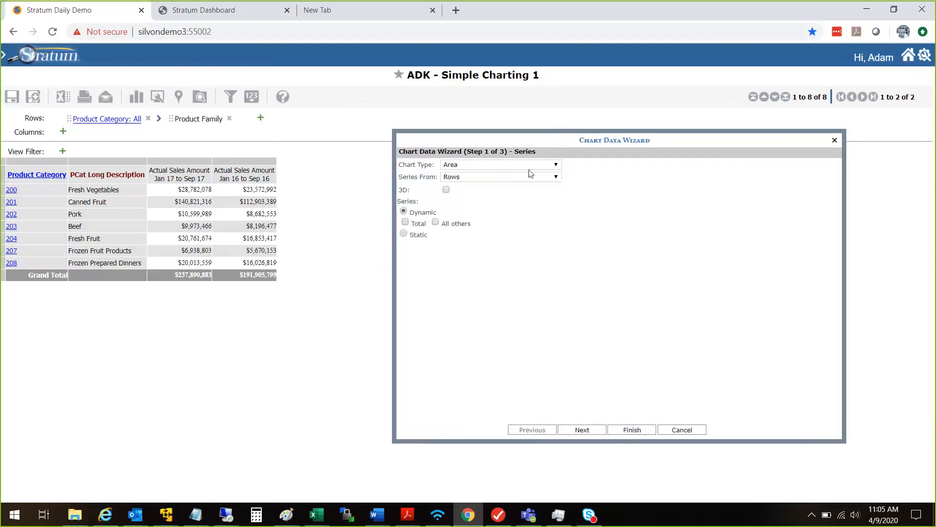
pyautogui.click(556, 169)
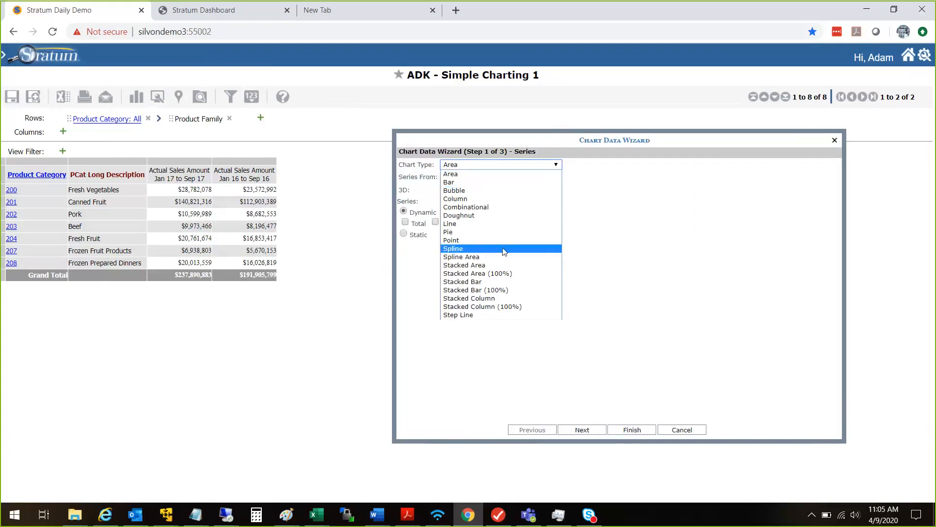
pyautogui.click(485, 199)
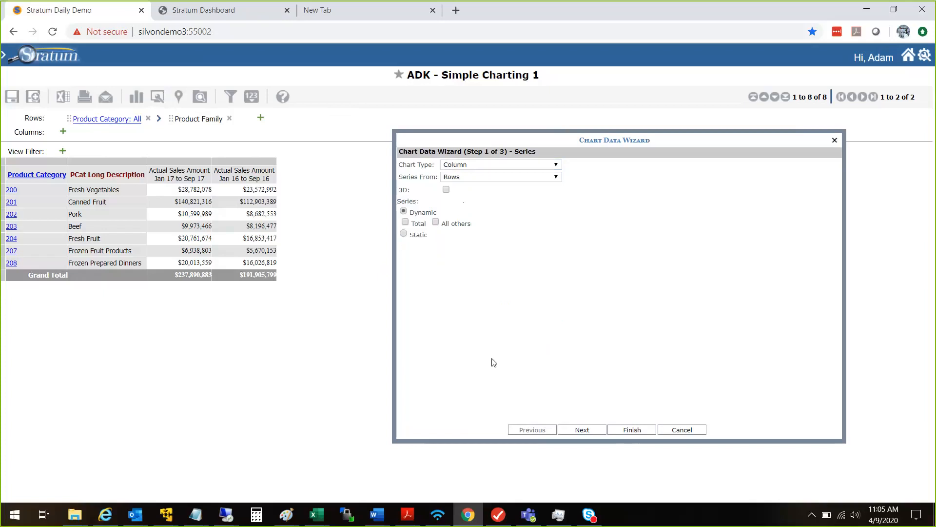
pyautogui.click(583, 430)
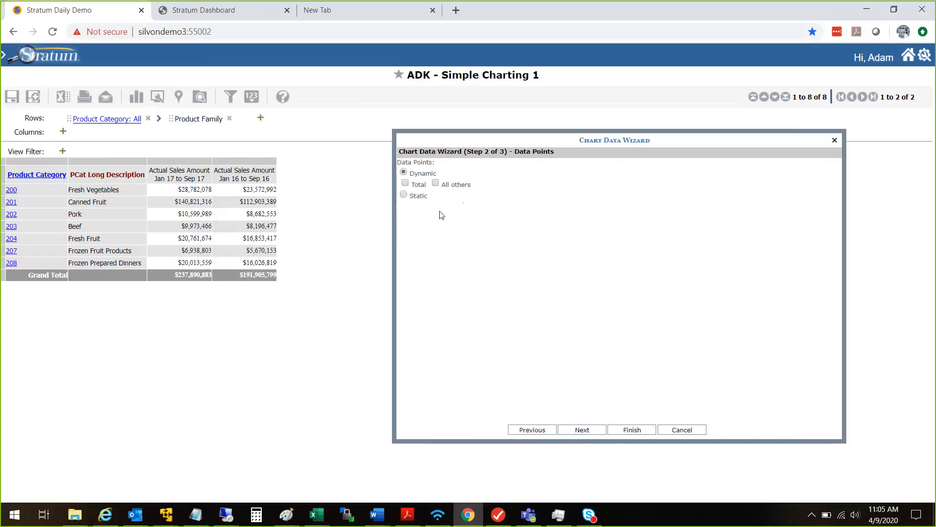
pyautogui.click(552, 432)
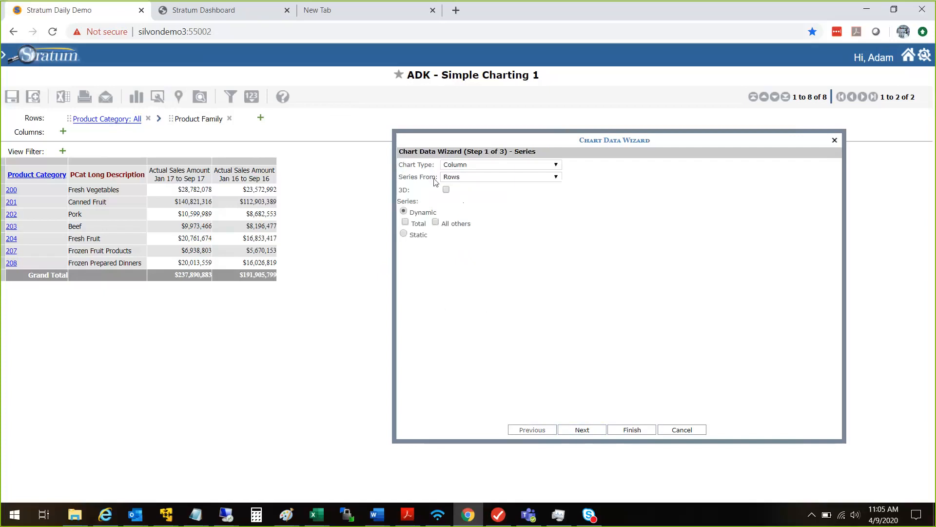
pyautogui.click(576, 431)
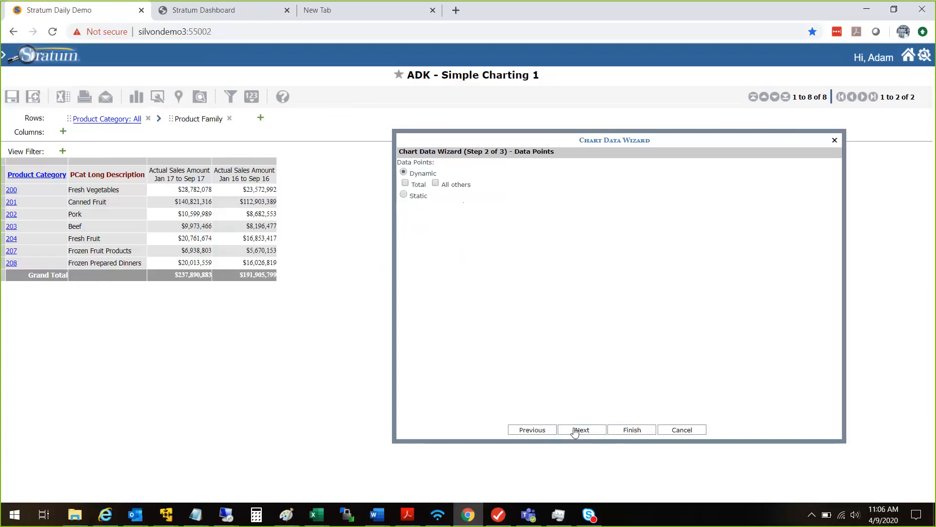
pyautogui.click(576, 431)
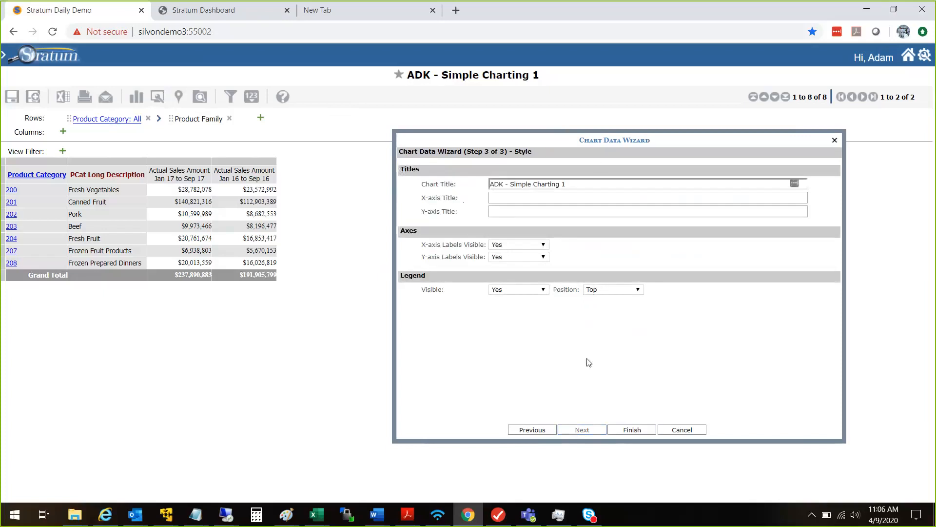
# Title the chart "TY vs LY Sales" and generate it
pyautogui.click(549, 184)
pyautogui.moveTo(569, 184); pyautogui.dragTo(475, 189)
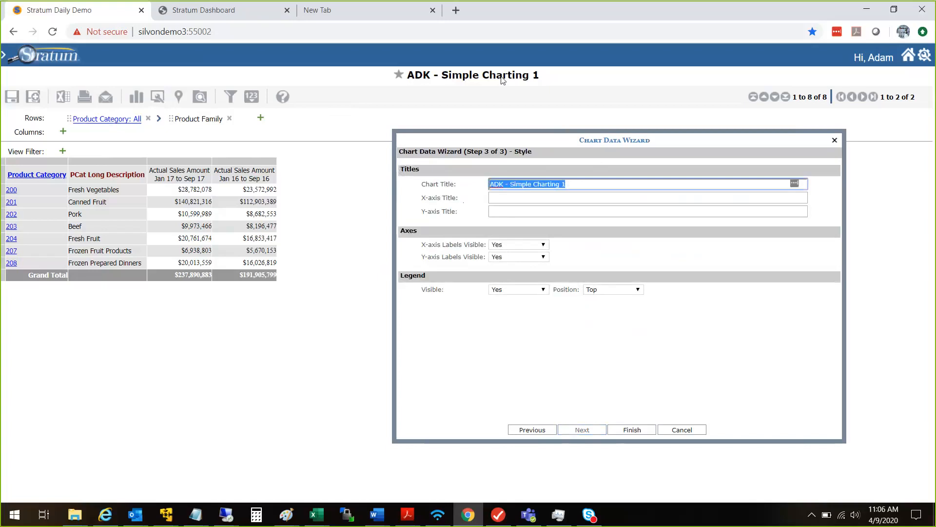
pyautogui.write('T')
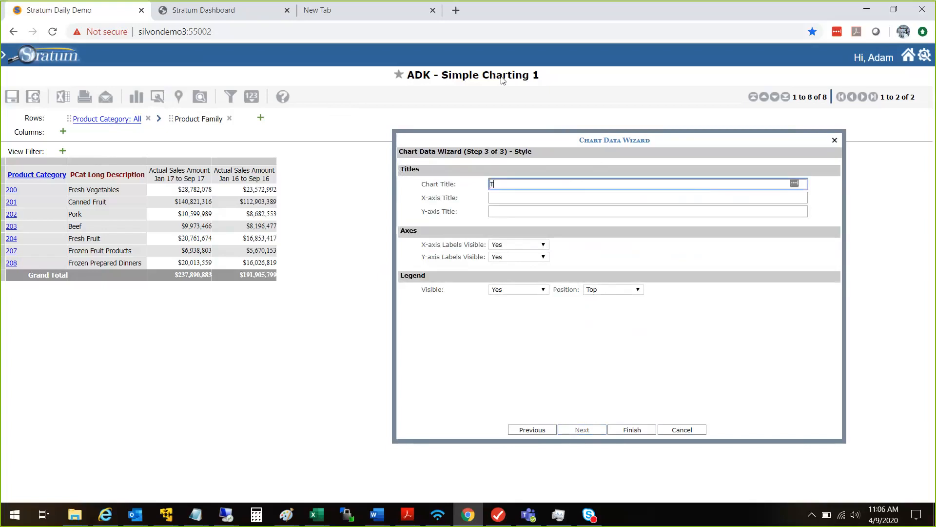
pyautogui.write('Y vs LY Sales')
pyautogui.click(629, 432)
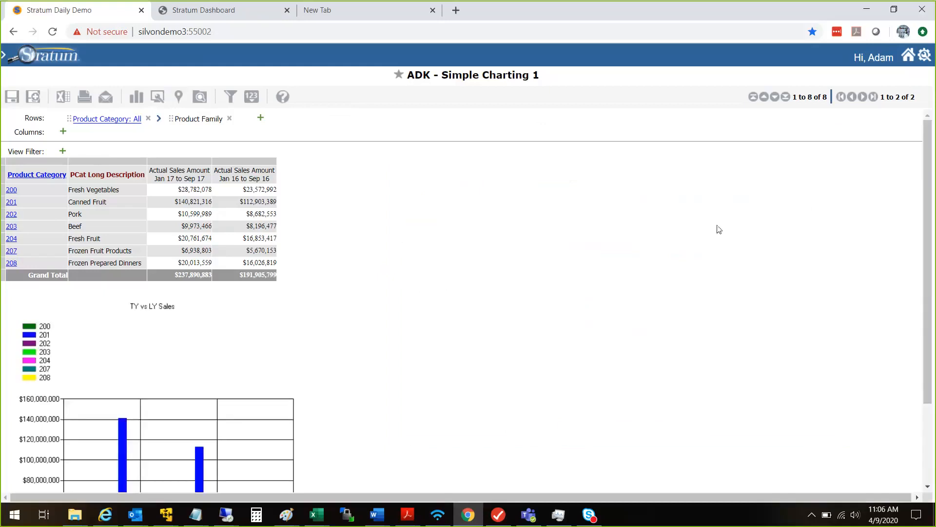
# Examine the column chart and its legend against the product category table above it
pyautogui.moveTo(926, 165); pyautogui.dragTo(919, 167)
pyautogui.scroll(-5, 918, 167)
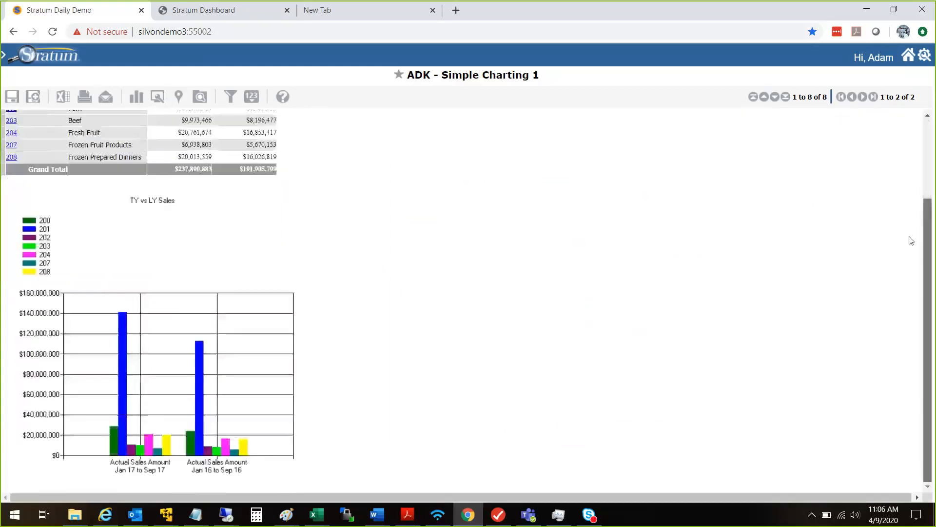
pyautogui.scroll(5, 661, 220)
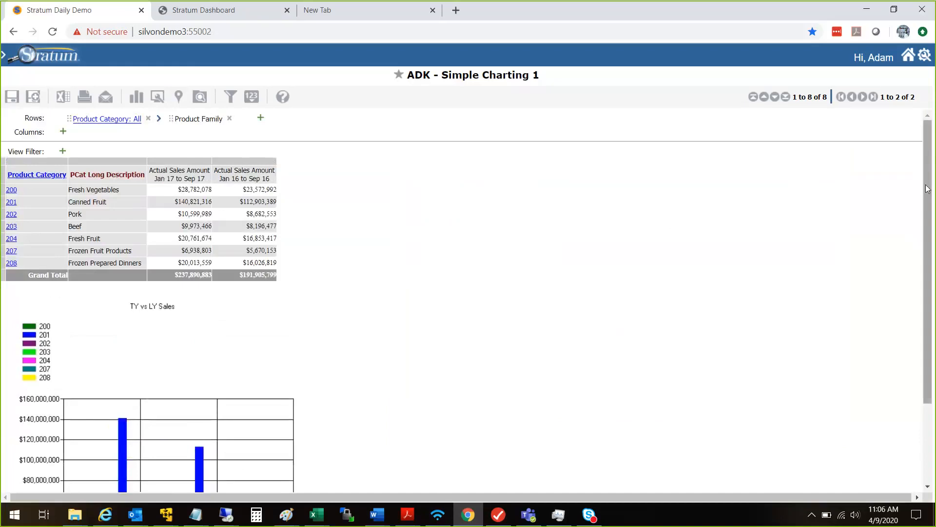
pyautogui.moveTo(928, 206); pyautogui.dragTo(935, 286)
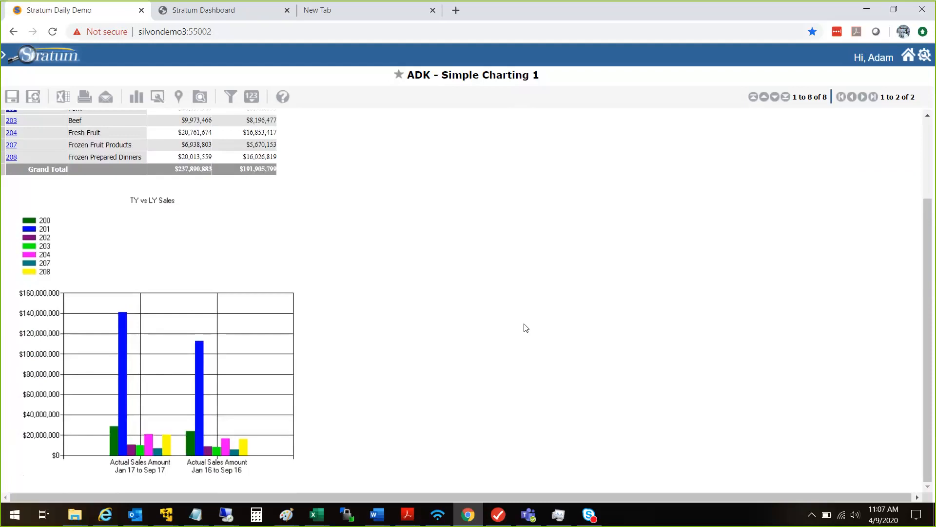
pyautogui.scroll(3, 932, 189)
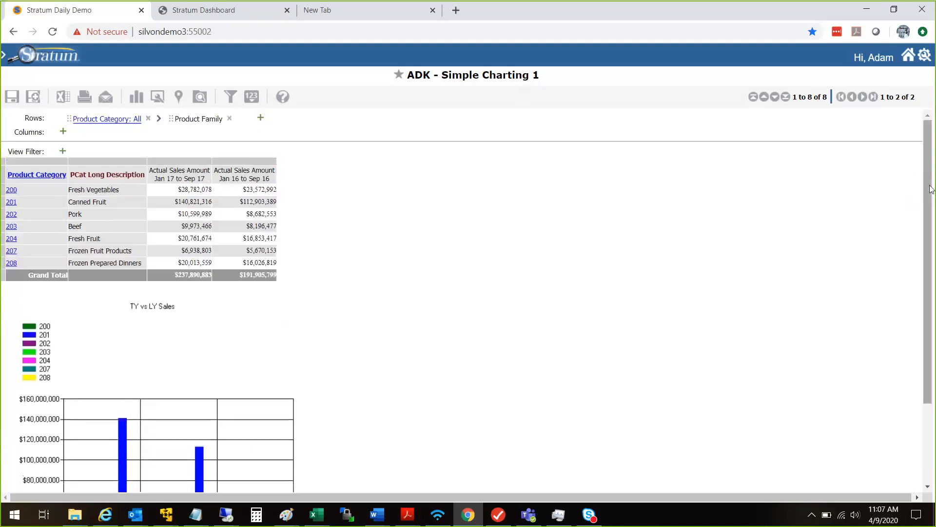
pyautogui.scroll(-3, 932, 189)
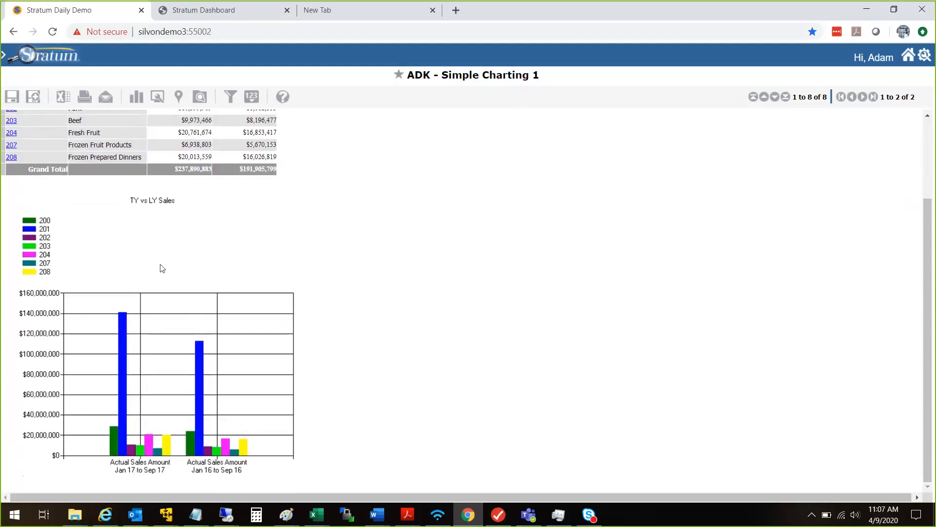
pyautogui.rightClick(172, 297)
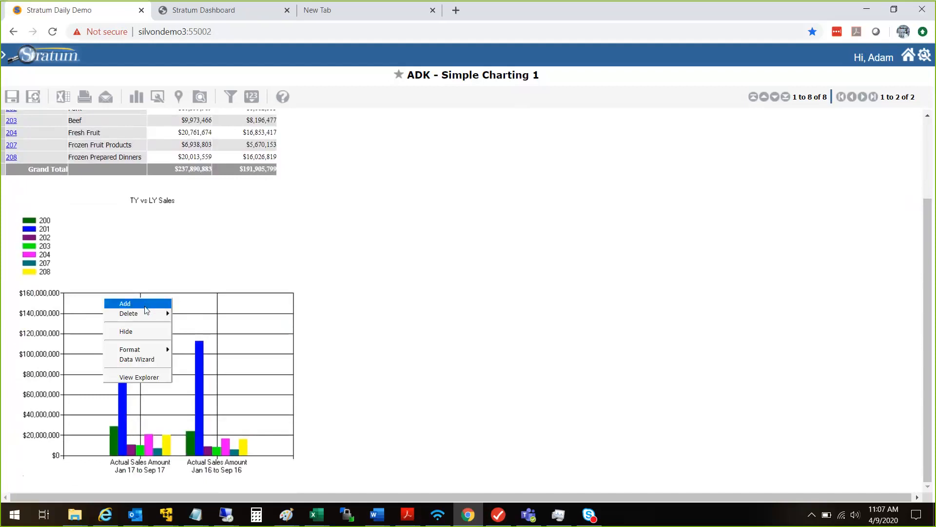
pyautogui.rightClick(202, 257)
pyautogui.moveTo(193, 273)
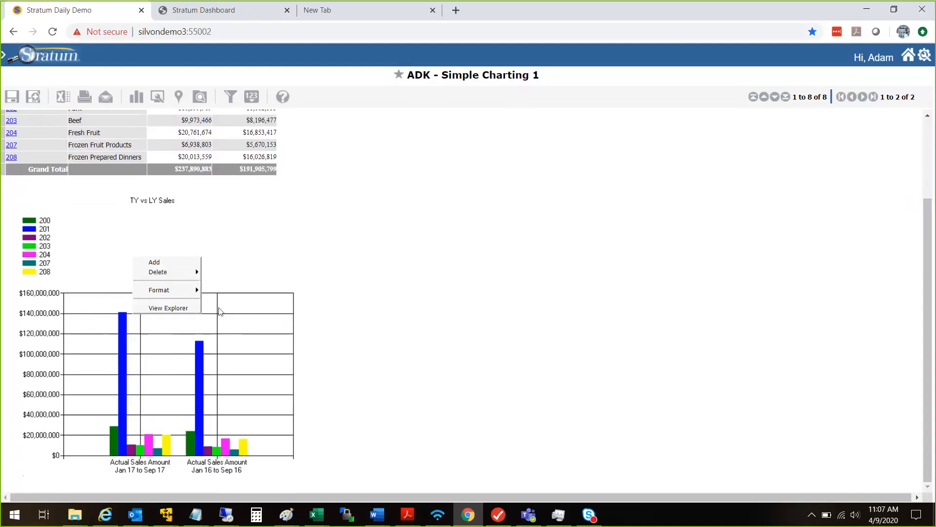
pyautogui.rightClick(204, 324)
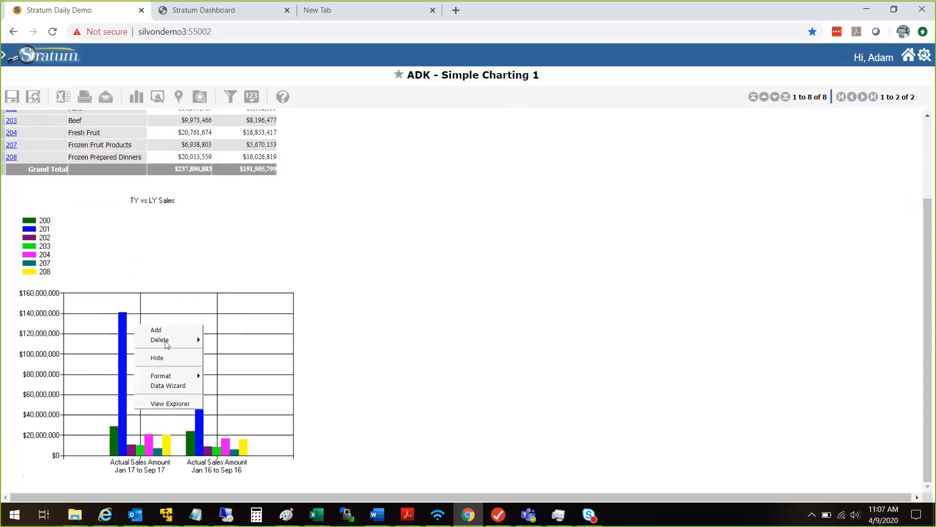
pyautogui.click(182, 386)
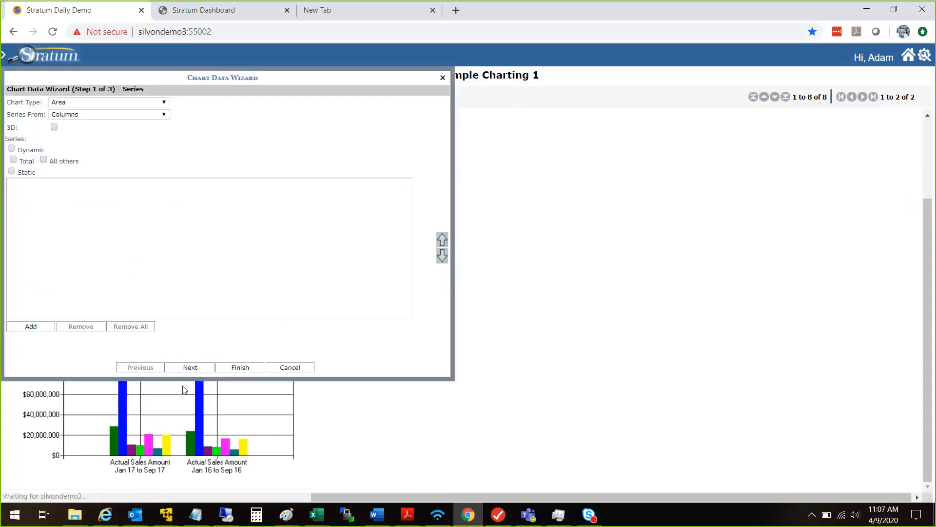
pyautogui.moveTo(298, 78); pyautogui.dragTo(683, 115)
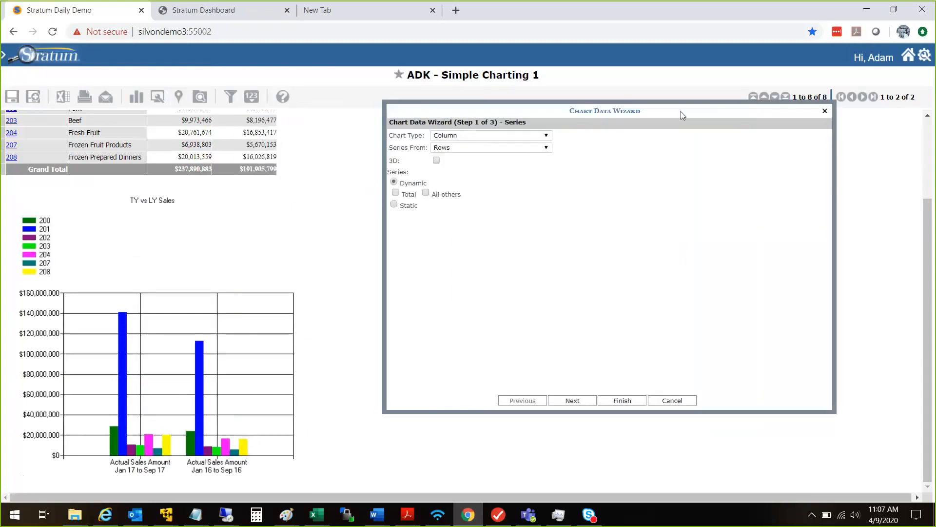
pyautogui.click(655, 404)
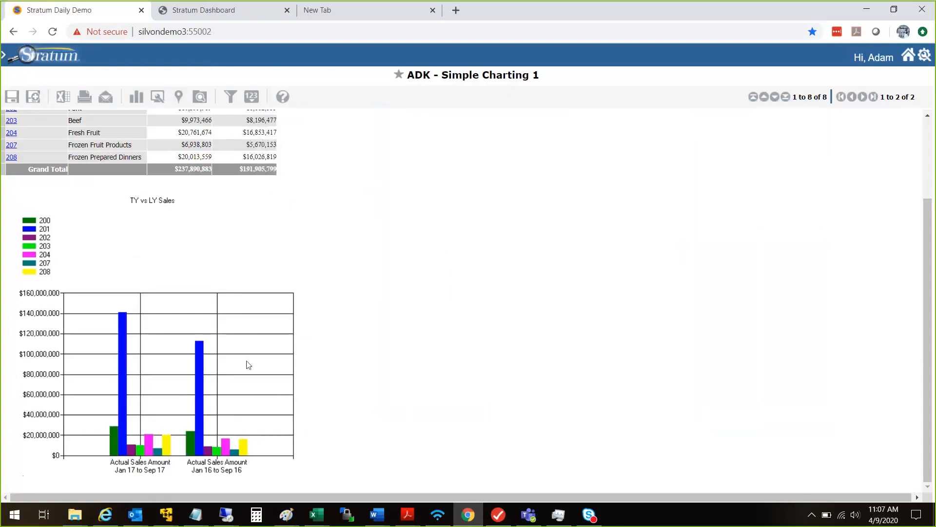
# Edit the chart's data setup so its series come from Columns and regenerate the chart
pyautogui.rightClick(171, 319)
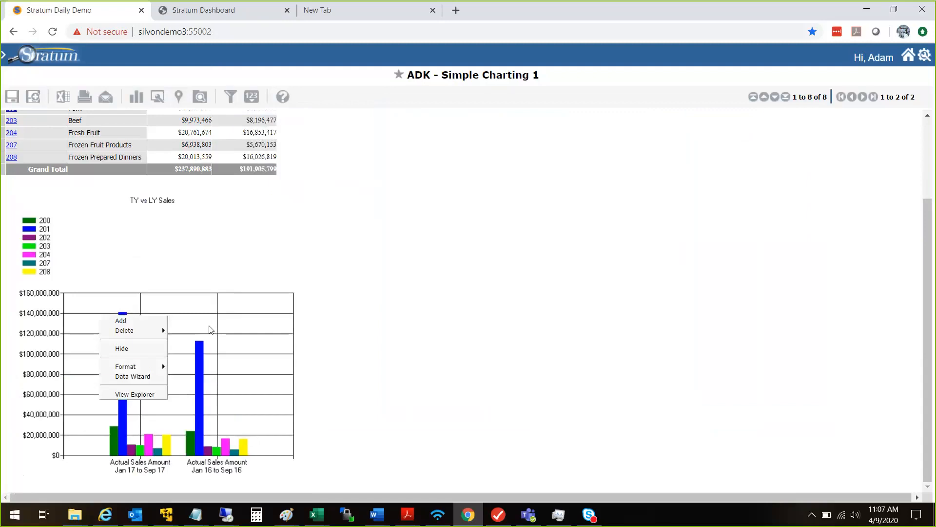
pyautogui.press('Down')
pyautogui.press('Down')
pyautogui.press('Down')
pyautogui.press('Down')
pyautogui.press('Right')
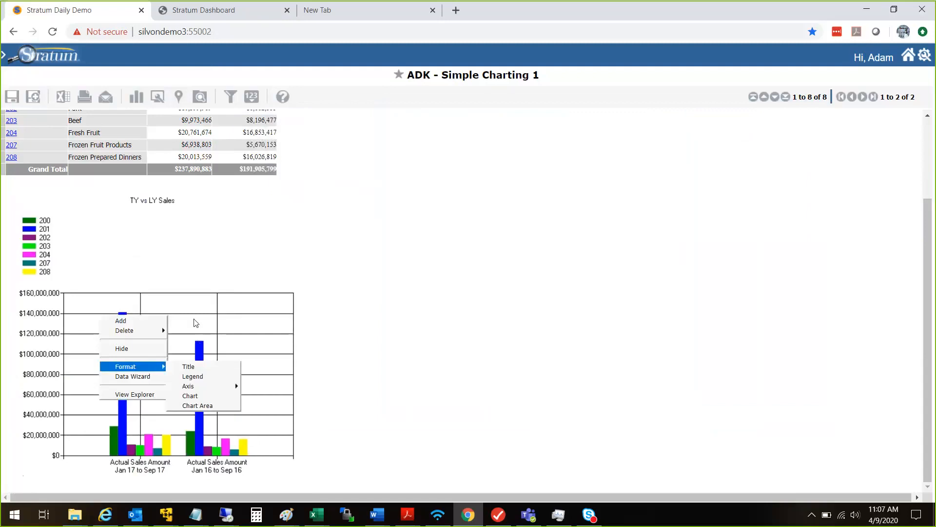
pyautogui.click(141, 379)
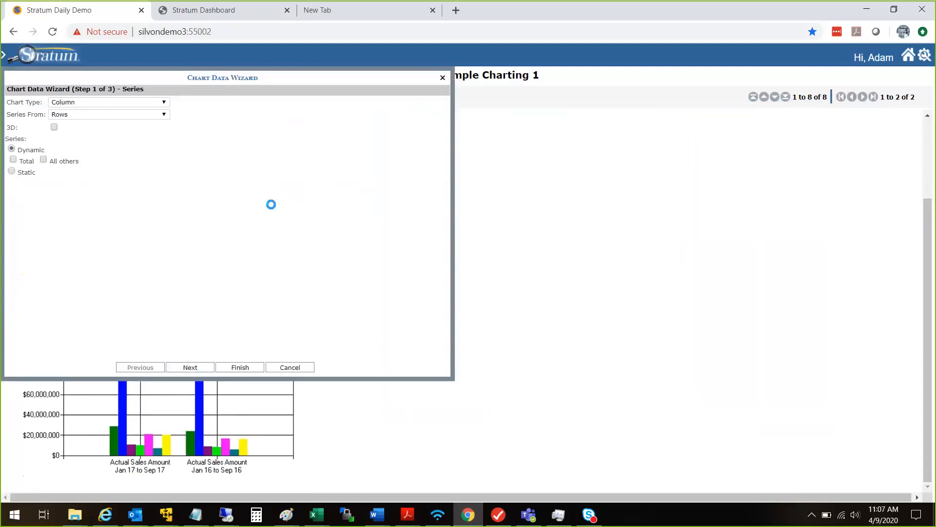
pyautogui.moveTo(234, 78); pyautogui.dragTo(604, 112)
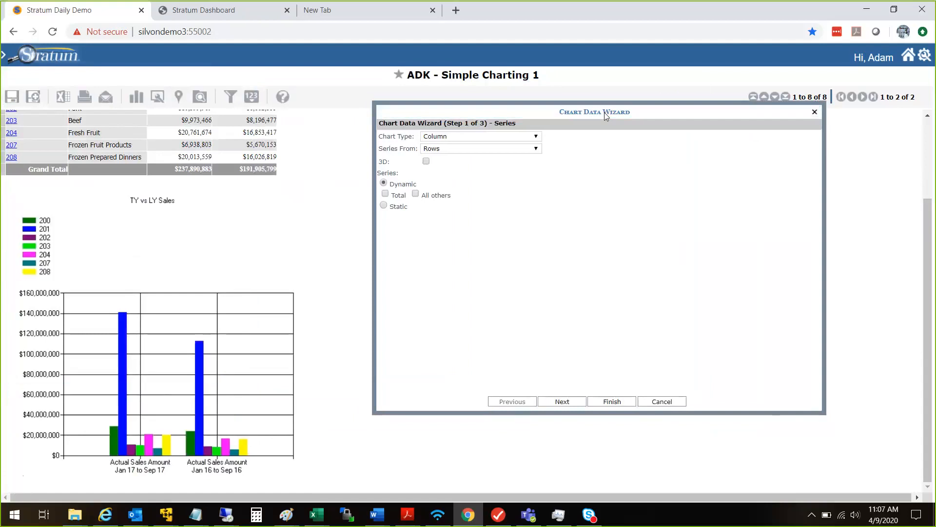
pyautogui.click(433, 149)
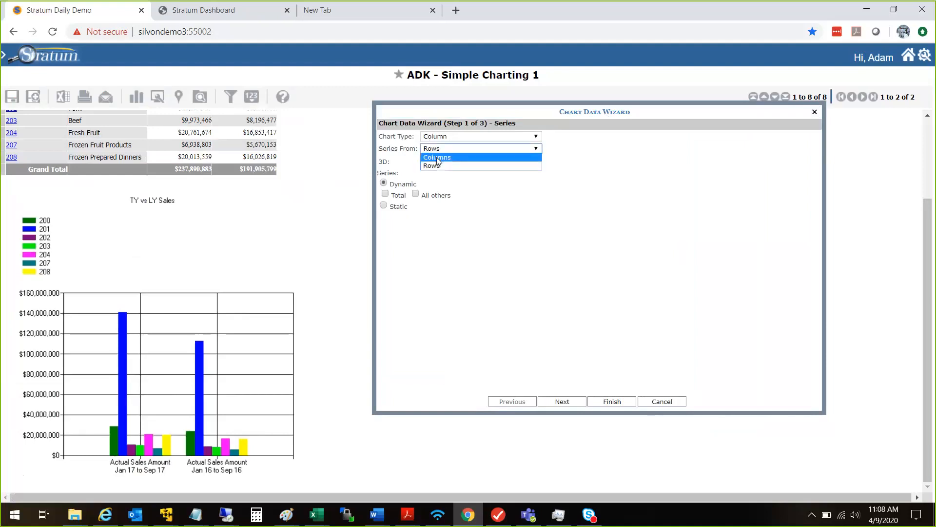
pyautogui.click(436, 157)
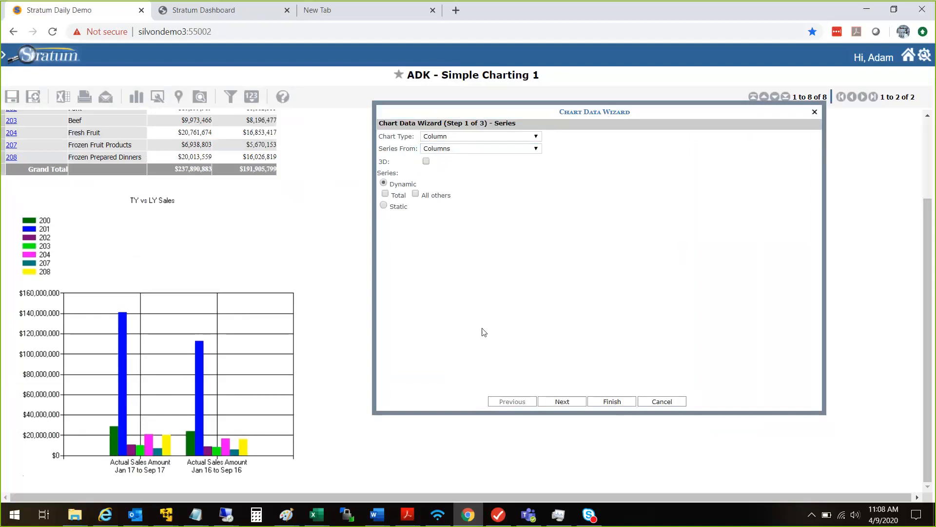
pyautogui.click(612, 401)
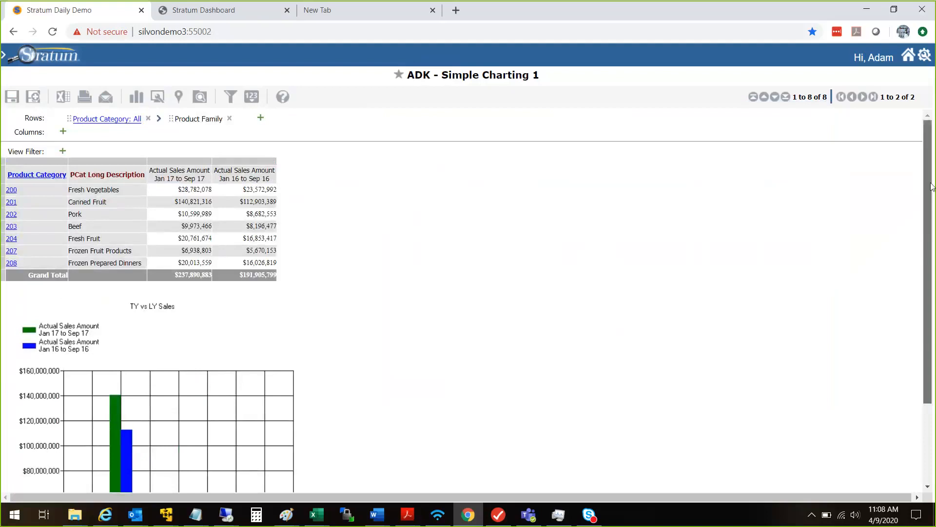
# Compare the chart's two sales periods per product category with the figures in the table
pyautogui.moveTo(931, 208); pyautogui.dragTo(931, 286)
pyautogui.scroll(3, 897, 141)
pyautogui.scroll(-2, 897, 229)
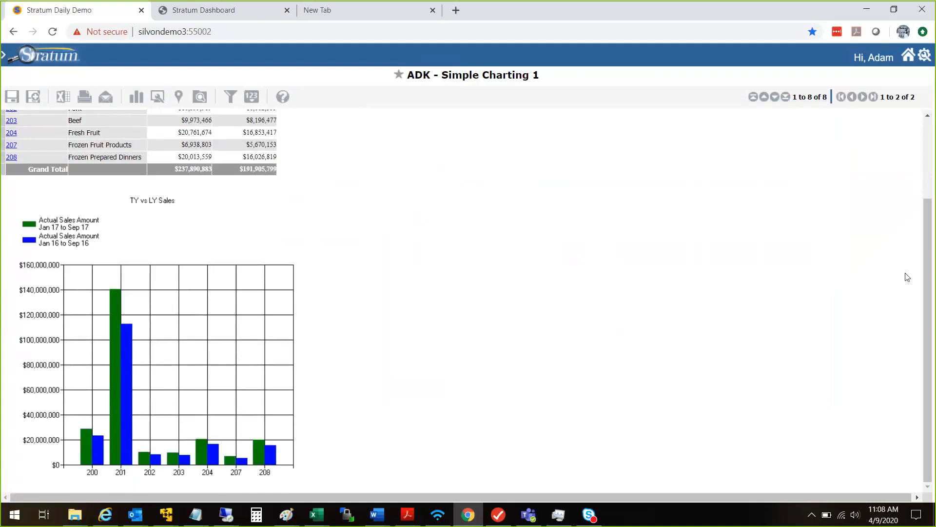
pyautogui.scroll(2, 922, 258)
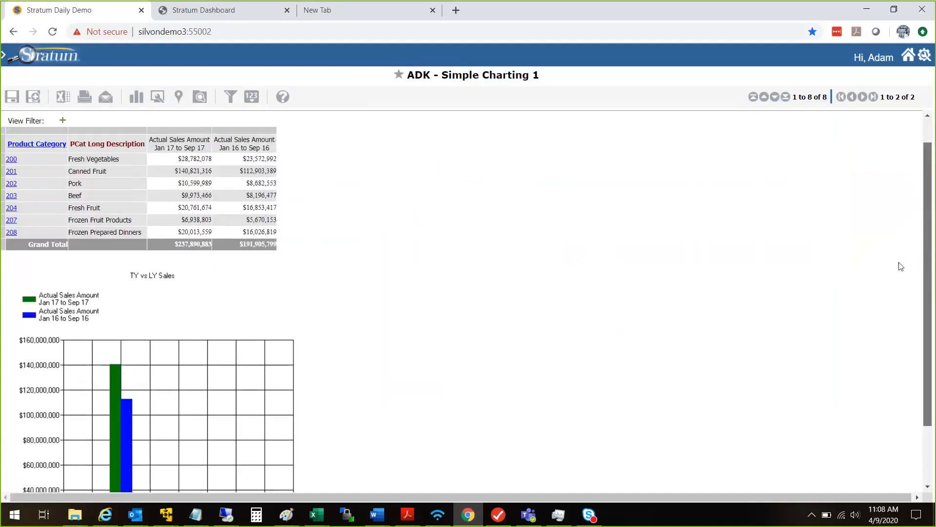
# Set the font of the chart title "TY vs LY Sales" to size 10 with the Bold style
pyautogui.scroll(-1, 901, 266)
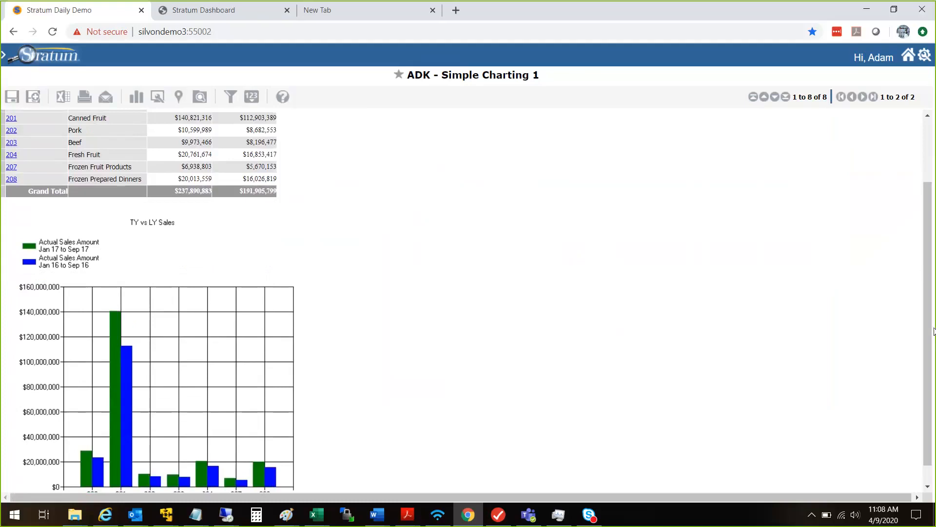
pyautogui.scroll(-1, 929, 392)
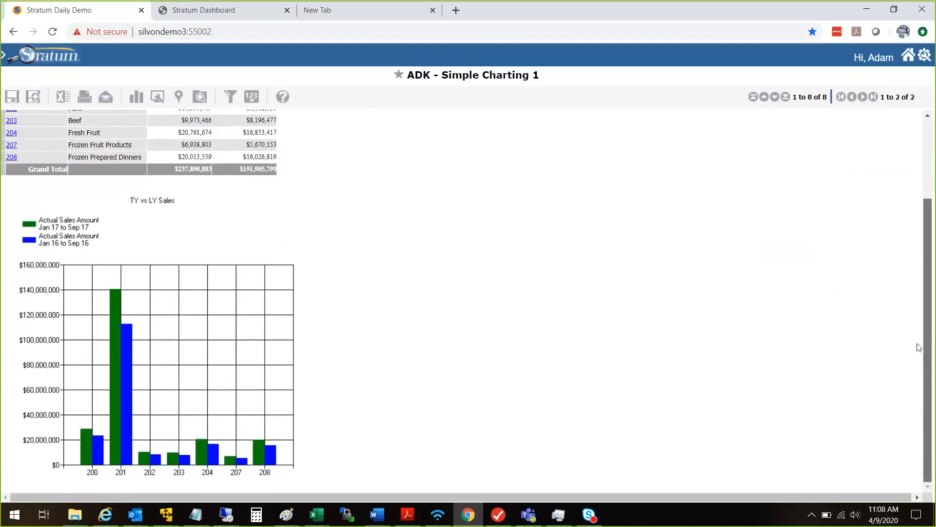
pyautogui.scroll(1, 919, 341)
pyautogui.scroll(-1, 919, 342)
pyautogui.rightClick(163, 206)
pyautogui.moveTo(146, 254)
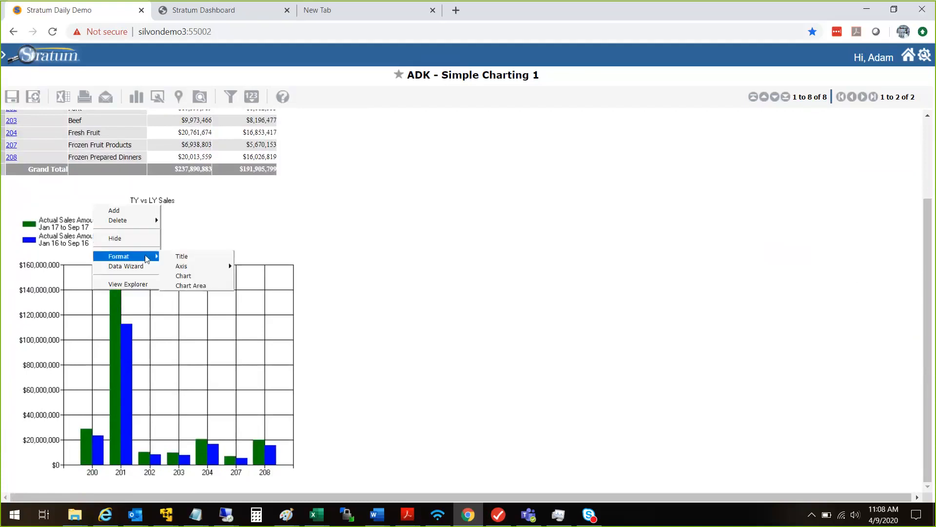
pyautogui.click(226, 259)
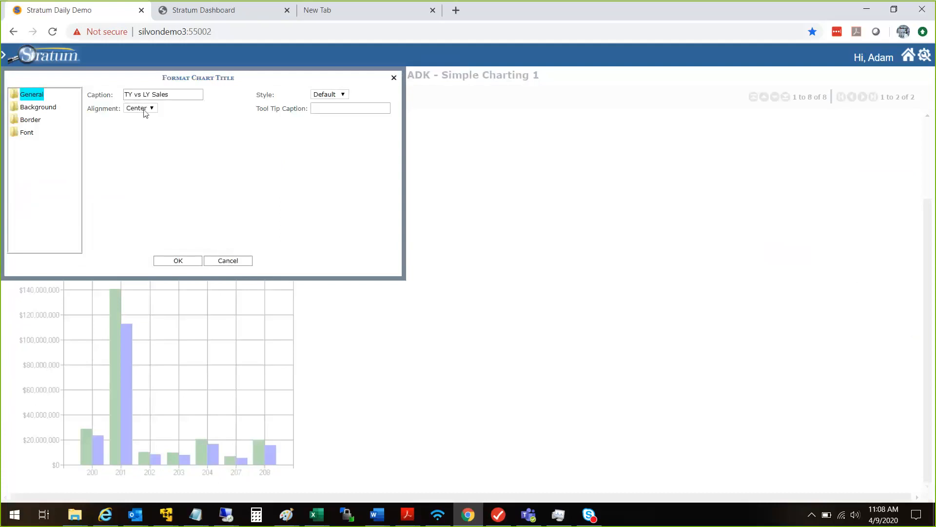
pyautogui.click(329, 94)
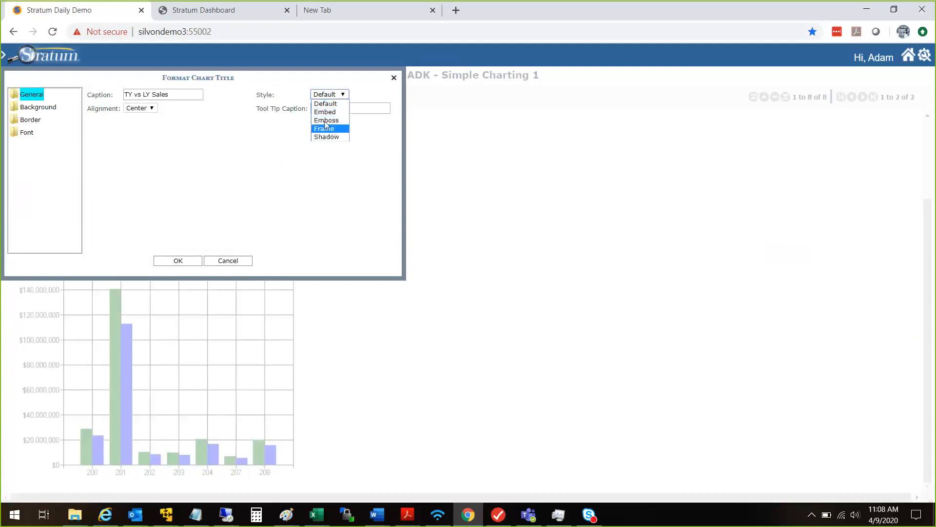
pyautogui.click(245, 147)
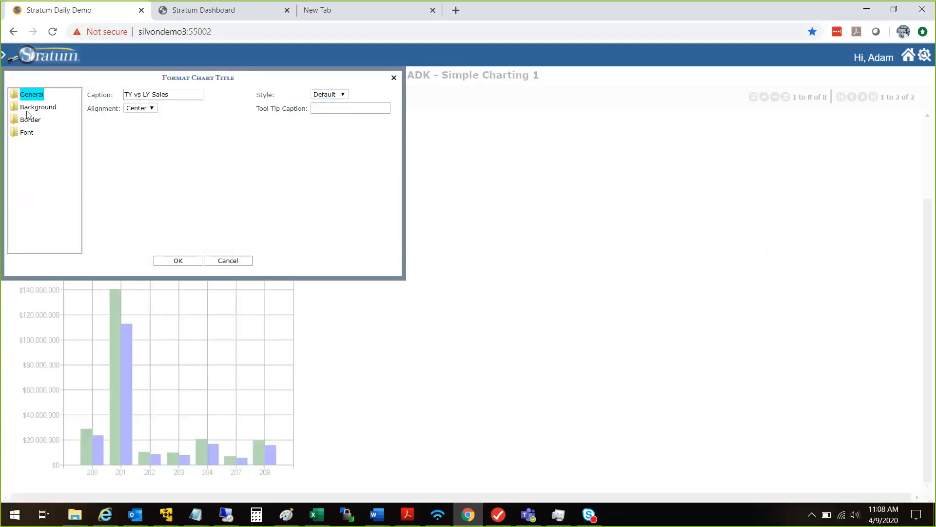
pyautogui.click(22, 138)
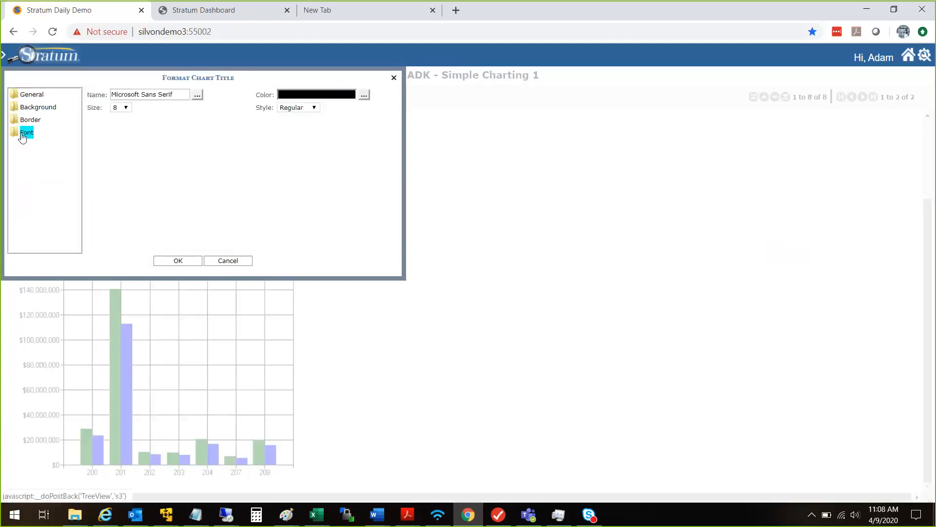
pyautogui.click(125, 107)
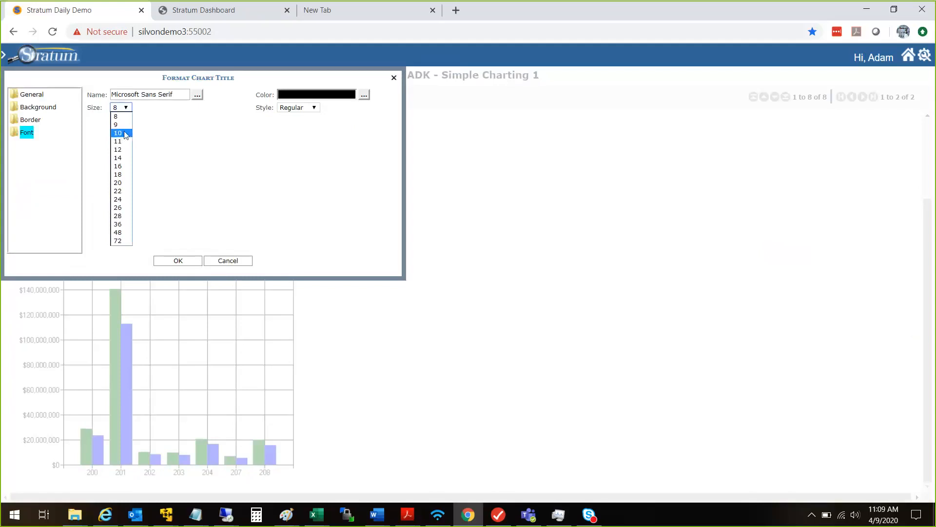
pyautogui.click(122, 133)
pyautogui.click(315, 110)
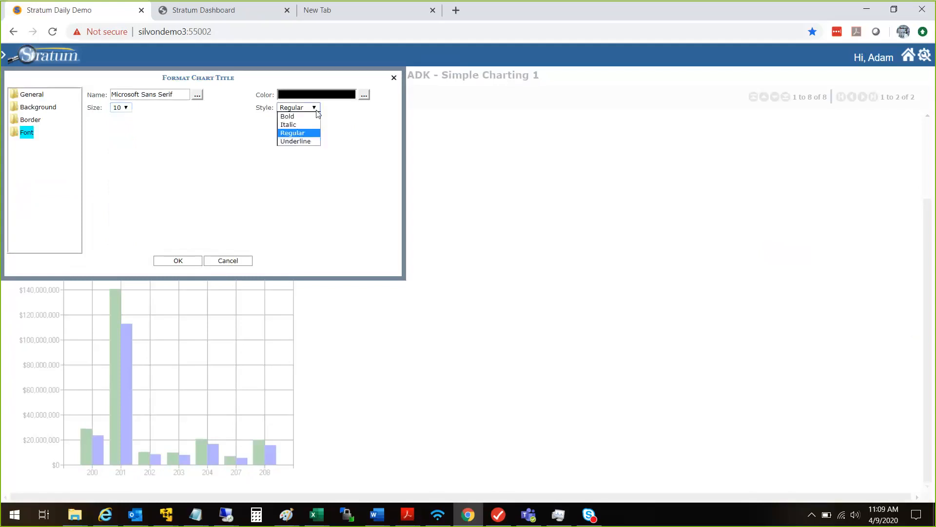
pyautogui.click(302, 119)
# Color the chart title's text medium blue and apply the title formatting
pyautogui.click(363, 95)
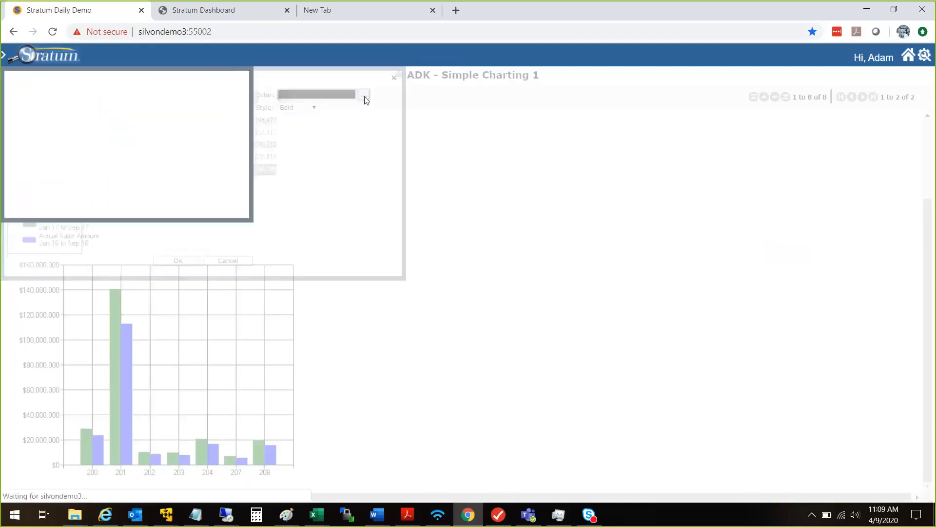
pyautogui.click(119, 120)
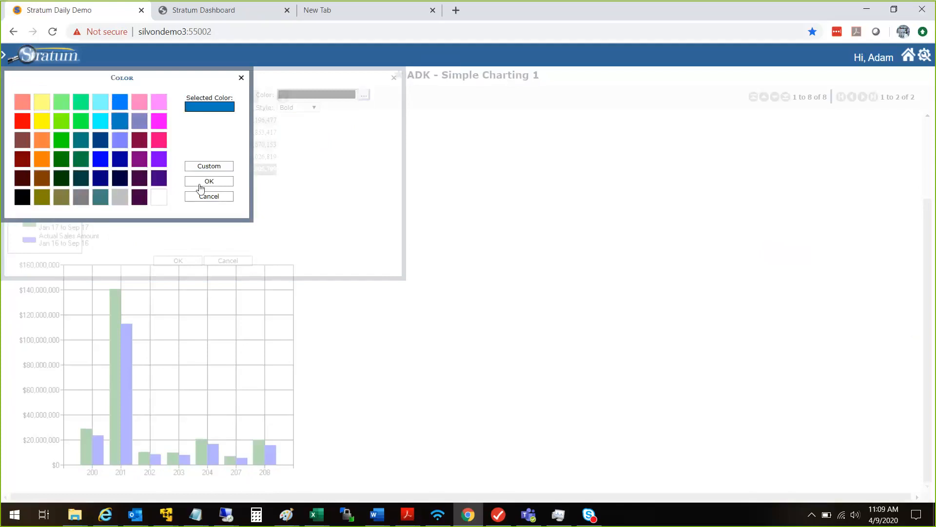
pyautogui.click(208, 181)
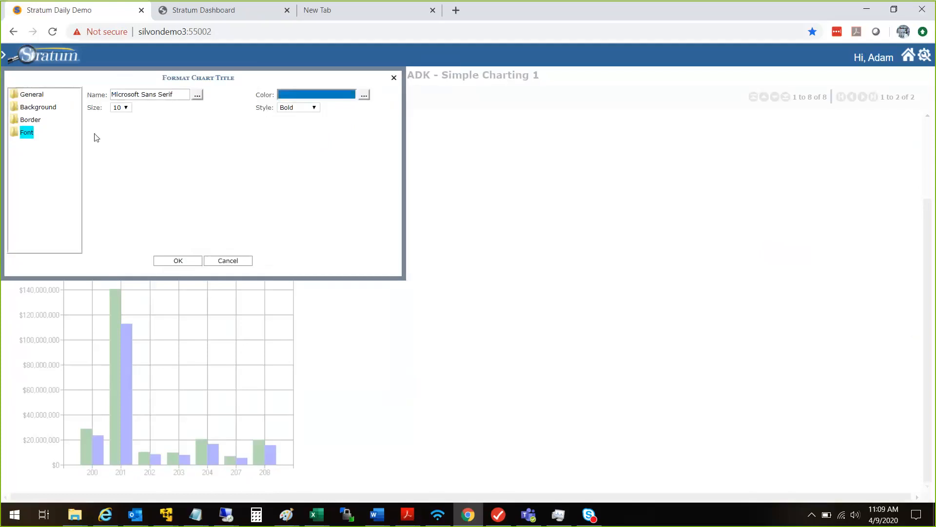
pyautogui.click(160, 266)
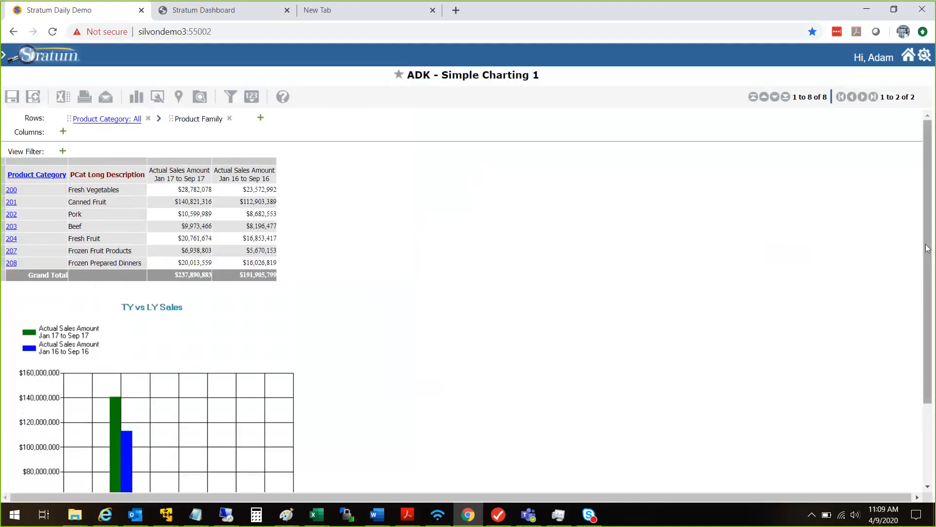
# Set the chart title's background fill color to light gray
pyautogui.scroll(-2, 927, 249)
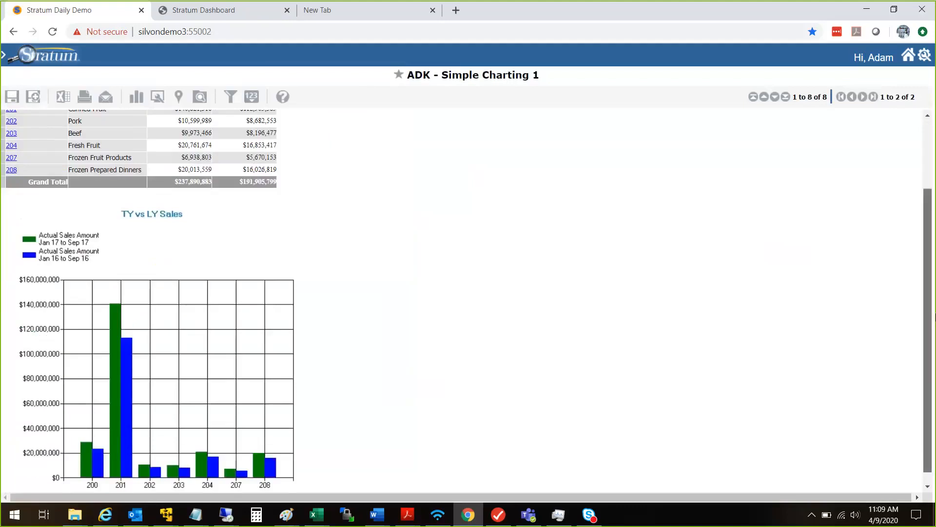
pyautogui.rightClick(177, 217)
pyautogui.moveTo(160, 266)
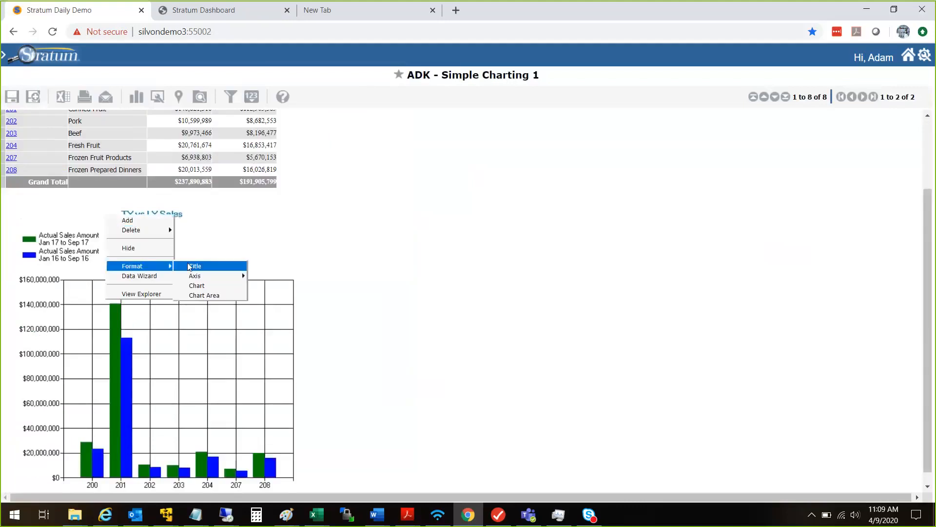
pyautogui.click(190, 267)
pyautogui.click(44, 108)
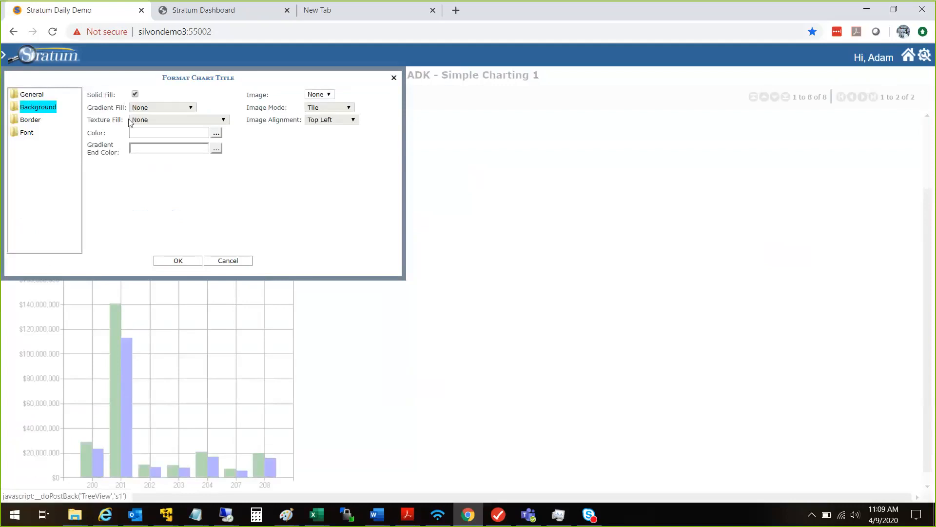
pyautogui.click(216, 133)
pyautogui.click(121, 198)
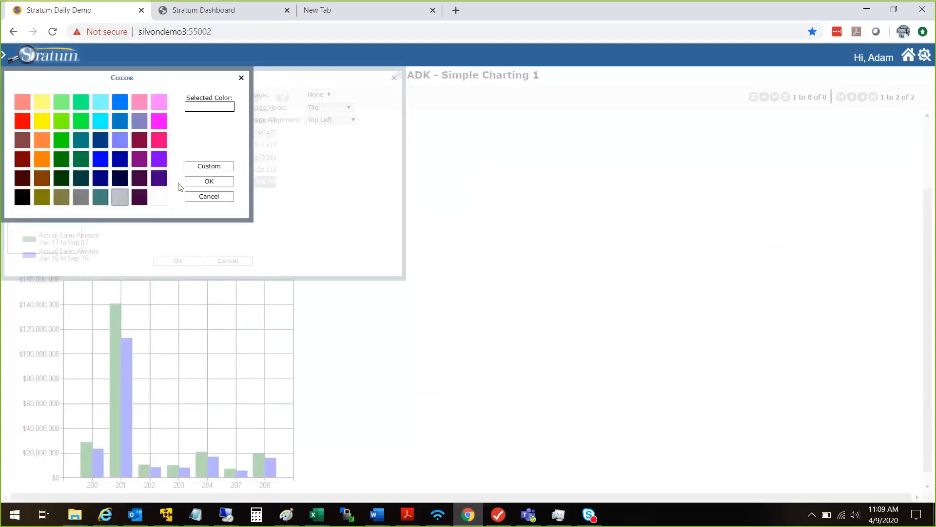
pyautogui.click(195, 182)
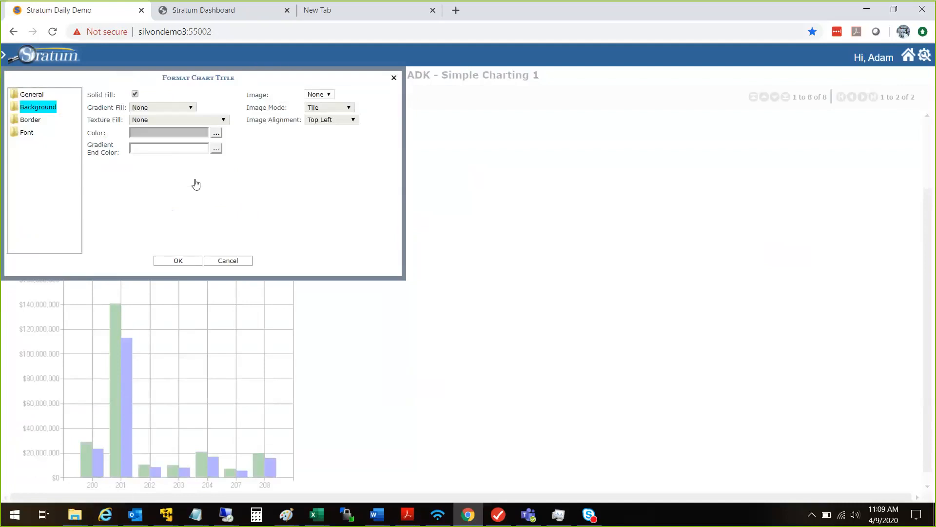
# Give the chart title a Solid dark purple border with width 2 and apply the formatting
pyautogui.click(25, 119)
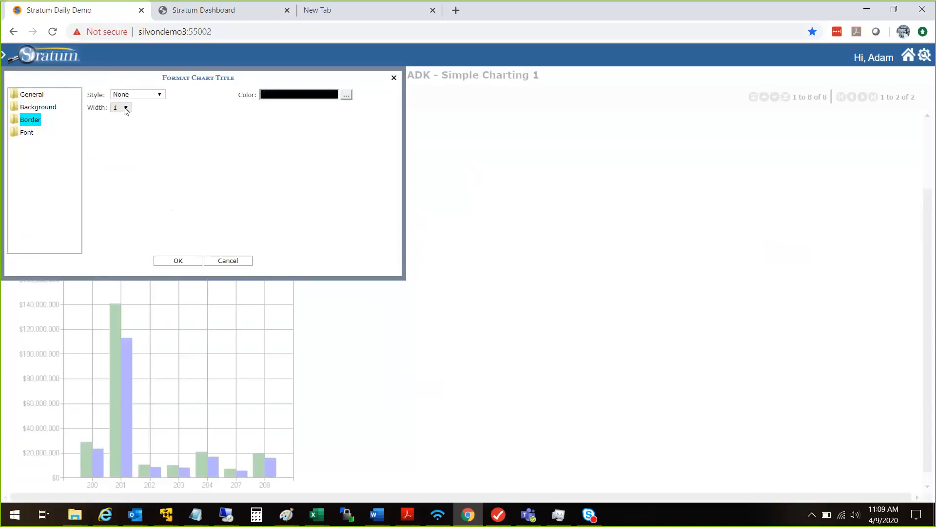
pyautogui.click(149, 96)
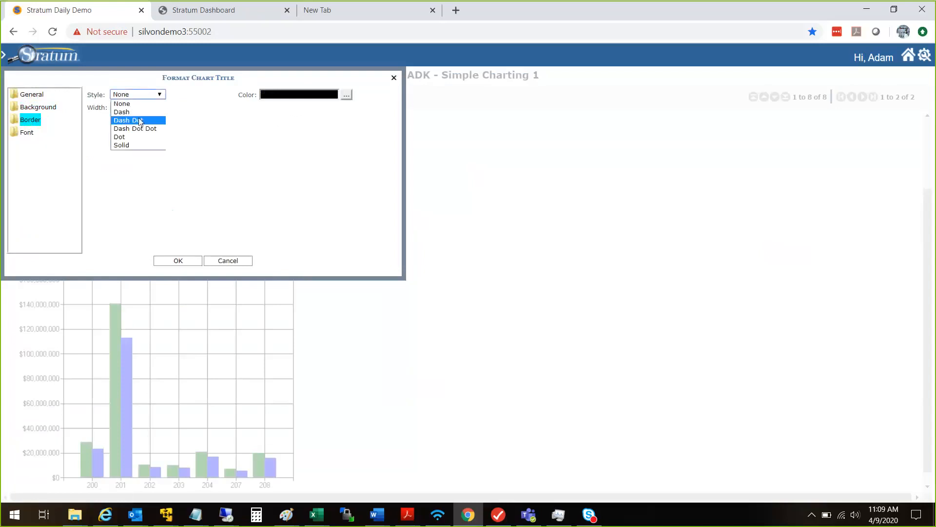
pyautogui.click(135, 145)
pyautogui.click(126, 108)
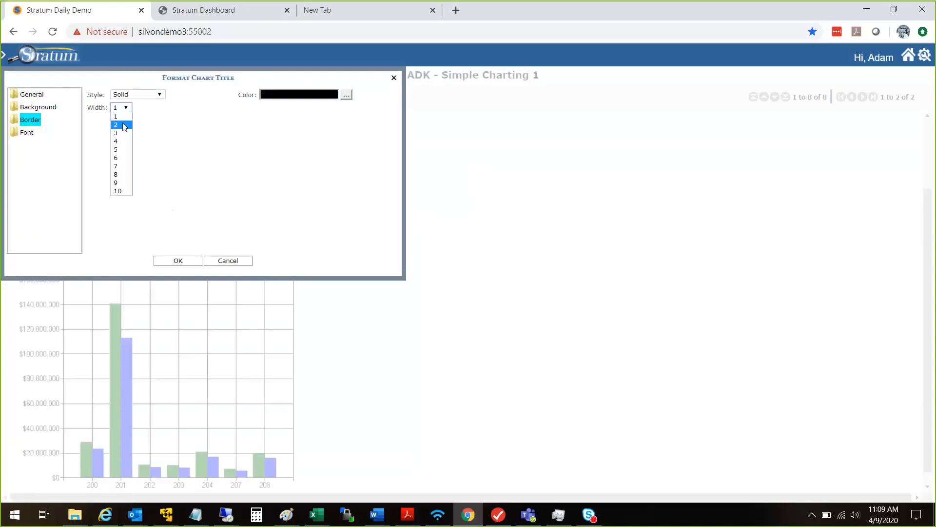
pyautogui.click(125, 126)
pyautogui.click(347, 95)
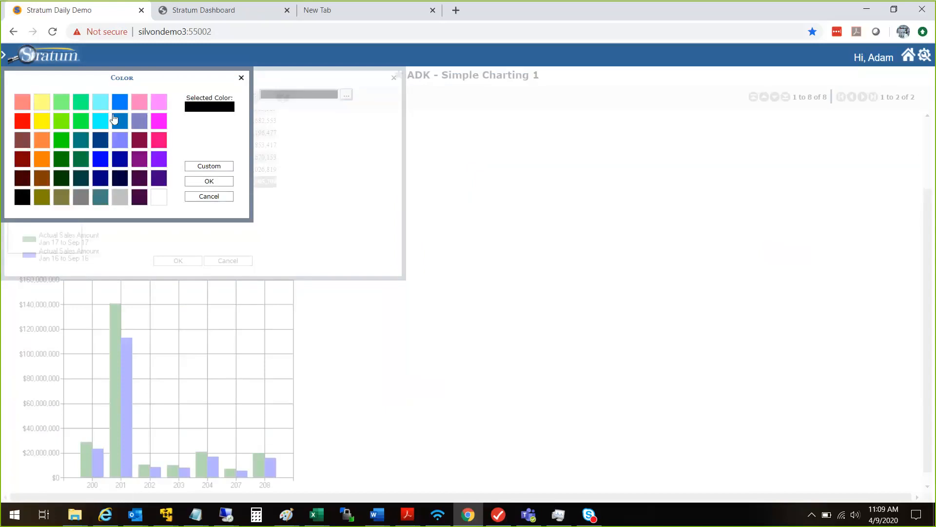
pyautogui.click(140, 197)
pyautogui.click(208, 181)
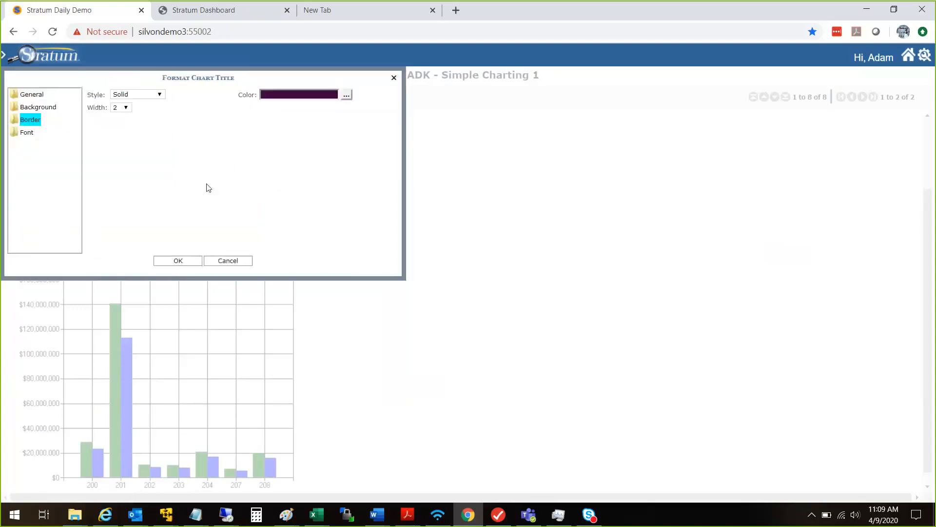
pyautogui.click(178, 260)
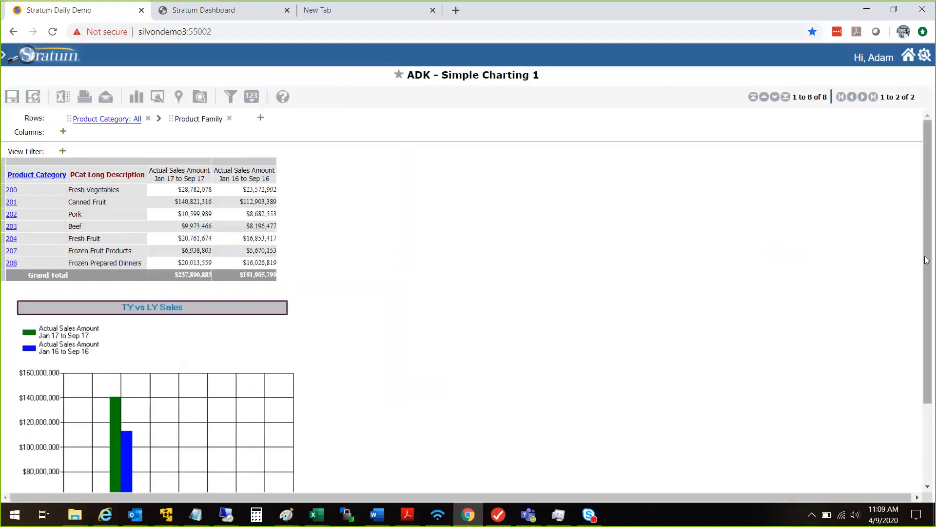
# Format the chart legend with Top position and Center alignment, and apply it
pyautogui.moveTo(929, 266); pyautogui.dragTo(932, 344)
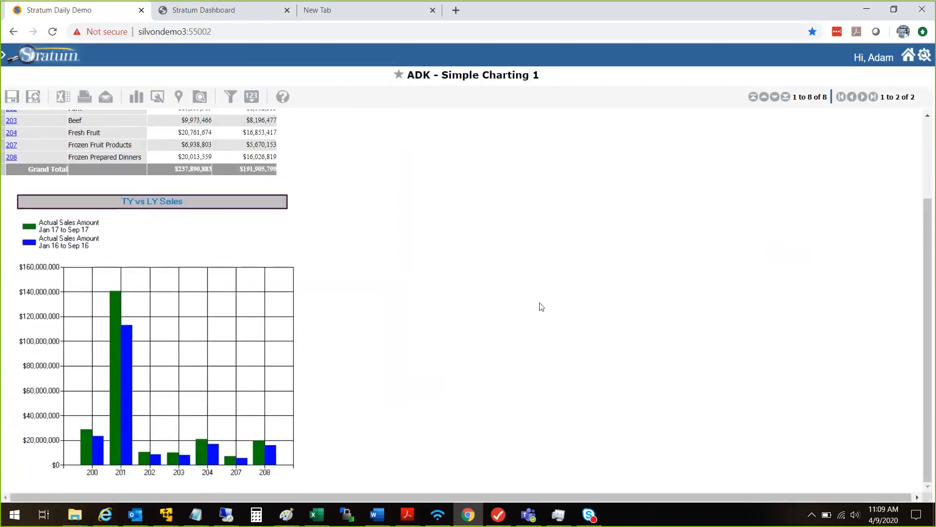
pyautogui.rightClick(67, 242)
pyautogui.moveTo(49, 291)
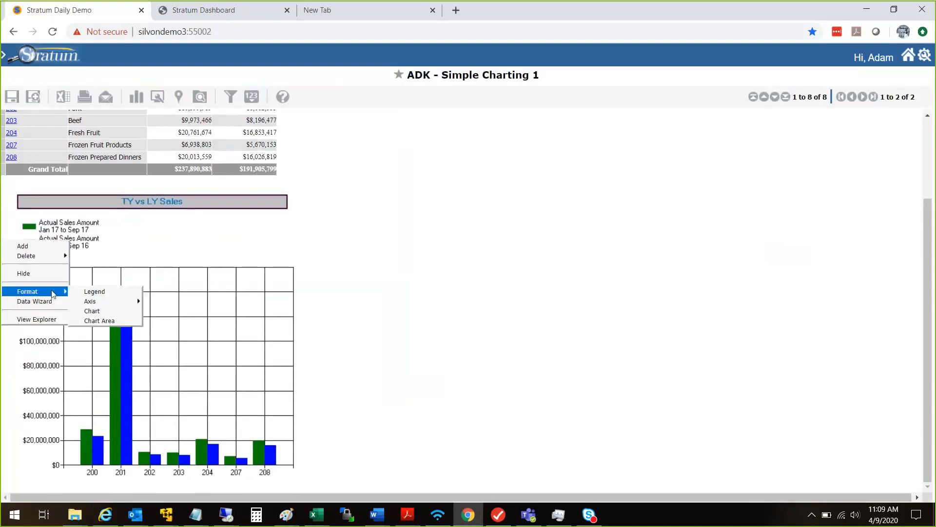
pyautogui.click(420, 278)
pyautogui.rightClick(70, 234)
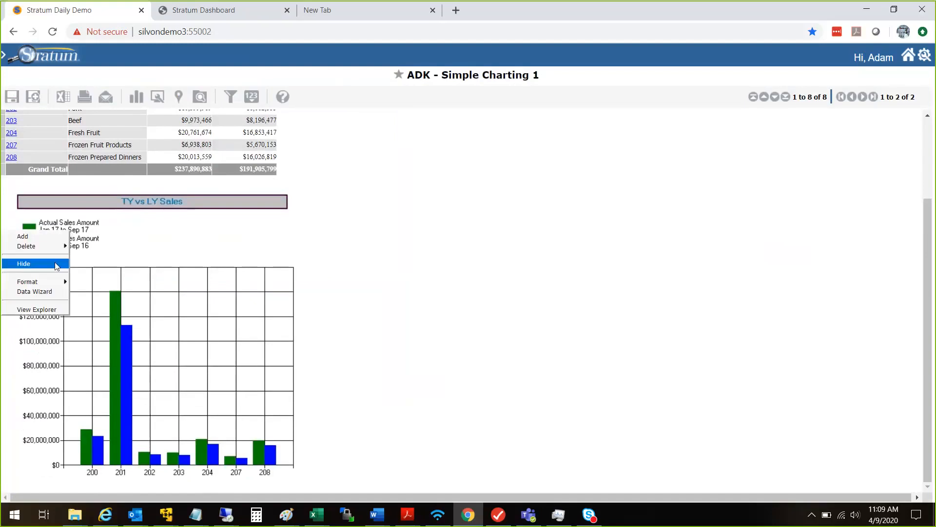
pyautogui.moveTo(61, 284)
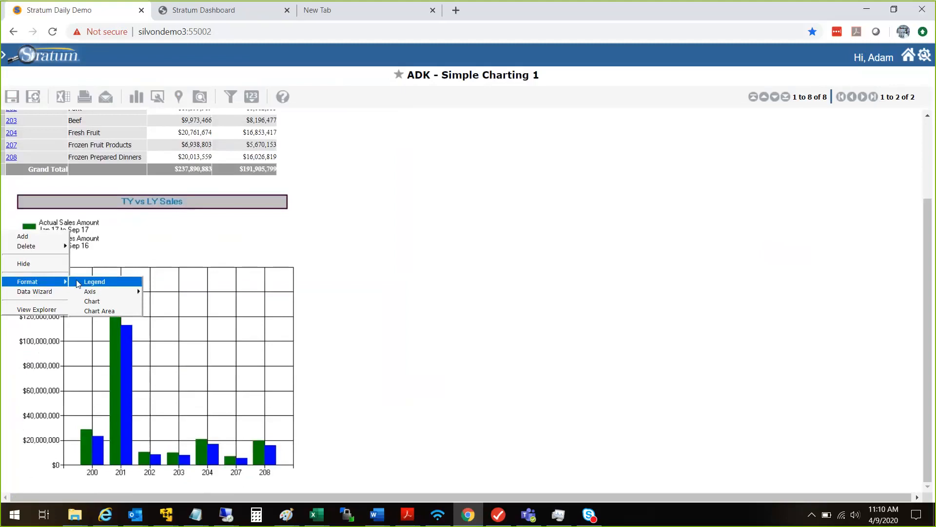
pyautogui.click(94, 282)
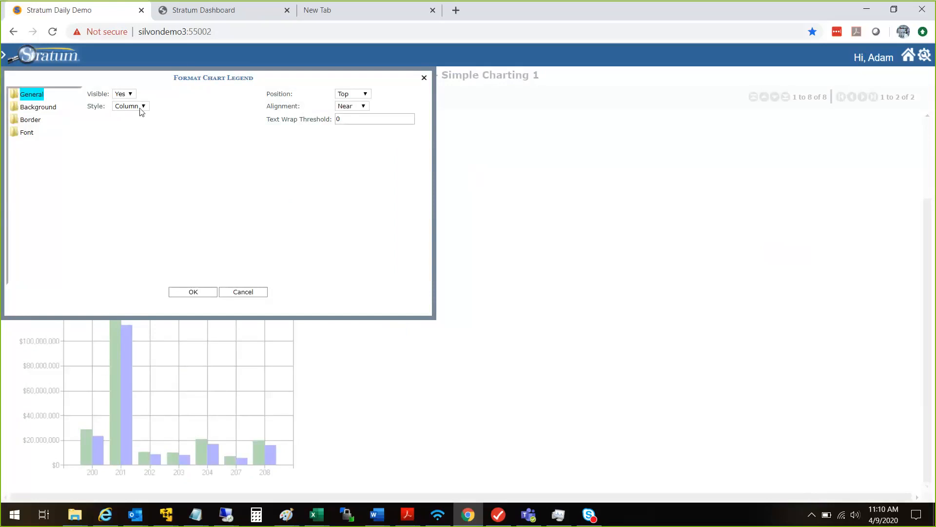
pyautogui.click(354, 94)
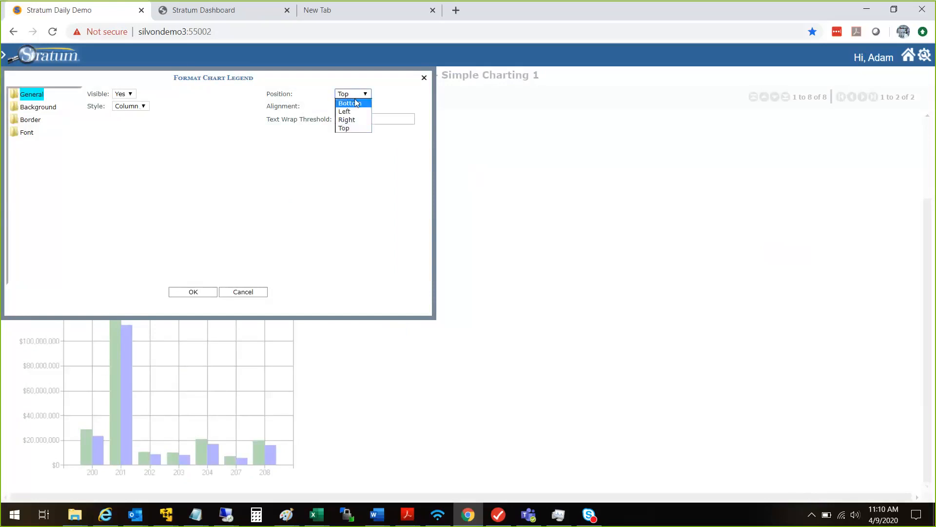
pyautogui.click(349, 128)
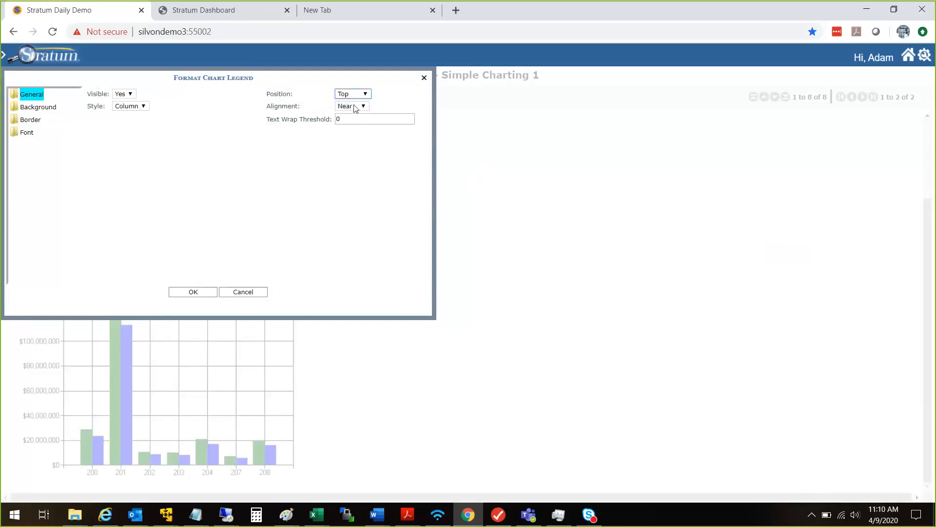
pyautogui.click(355, 107)
pyautogui.click(348, 115)
pyautogui.click(179, 293)
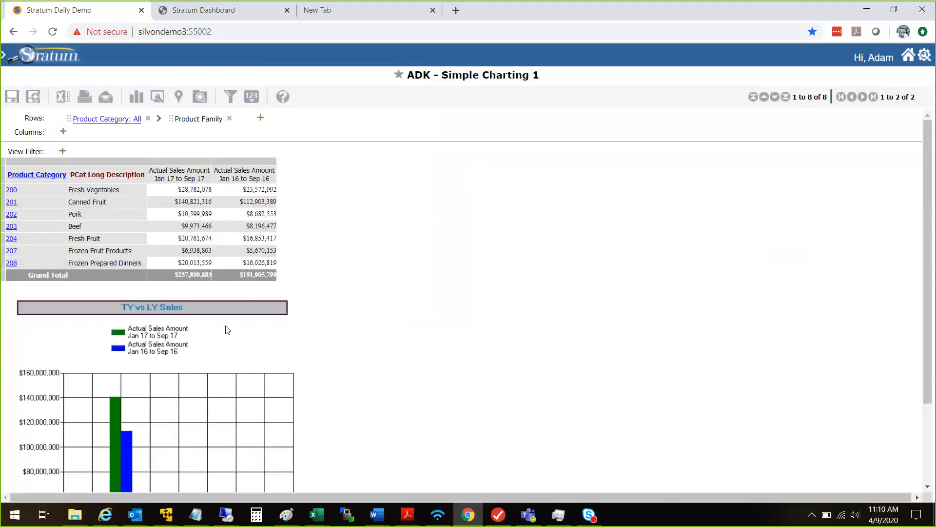
# Check the chart legend's style, position and alignment options, keeping Column, Top and Center, and accept the legend format
pyautogui.rightClick(153, 337)
pyautogui.moveTo(134, 393)
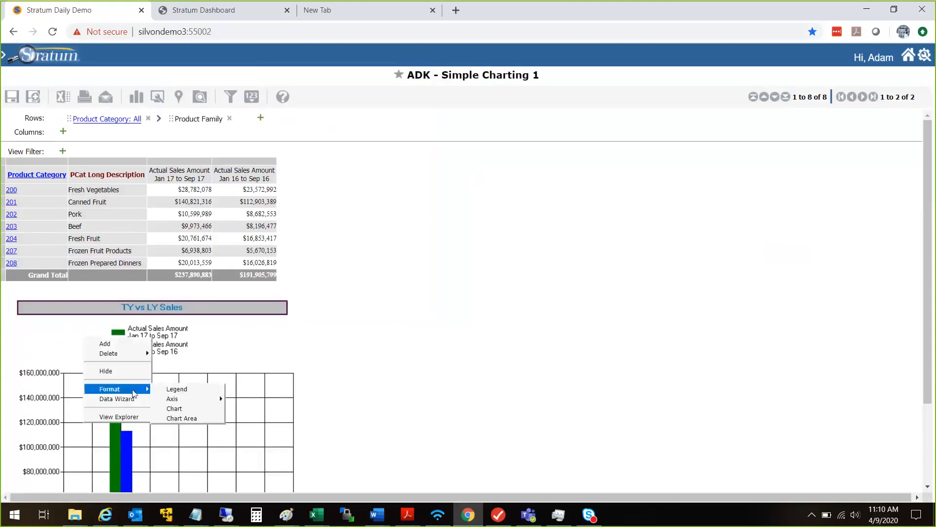
pyautogui.click(166, 389)
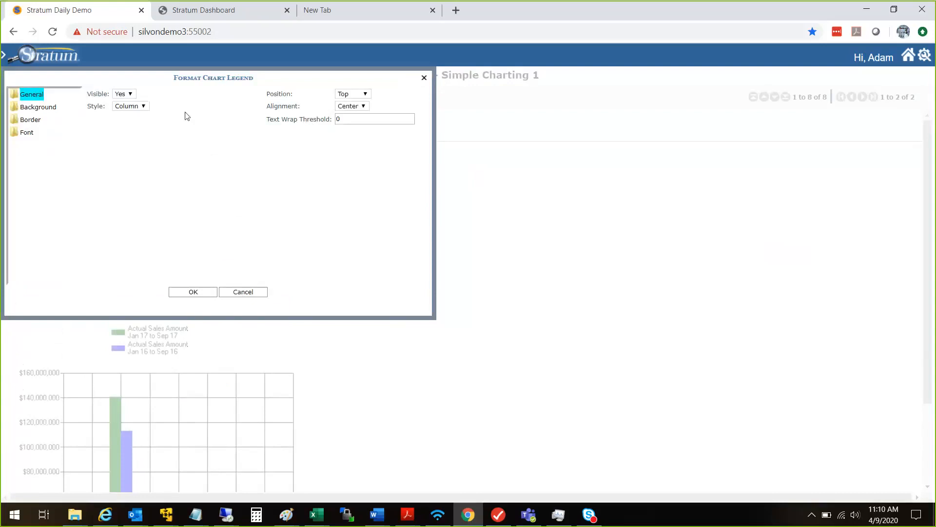
pyautogui.click(126, 109)
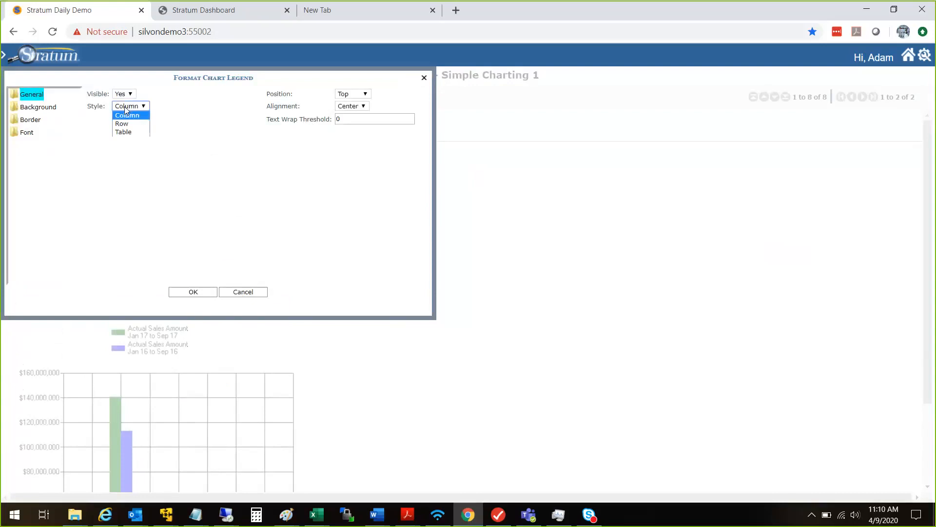
pyautogui.click(127, 115)
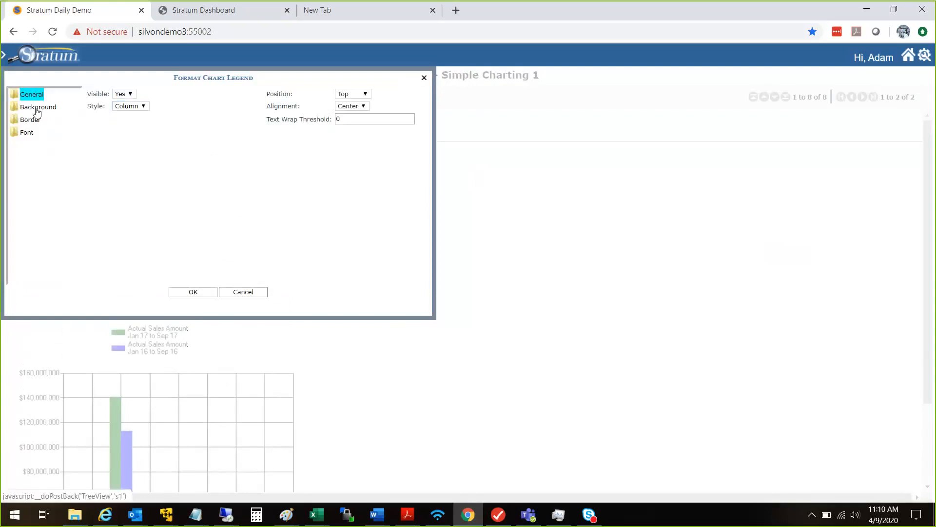
pyautogui.click(37, 107)
pyautogui.click(32, 94)
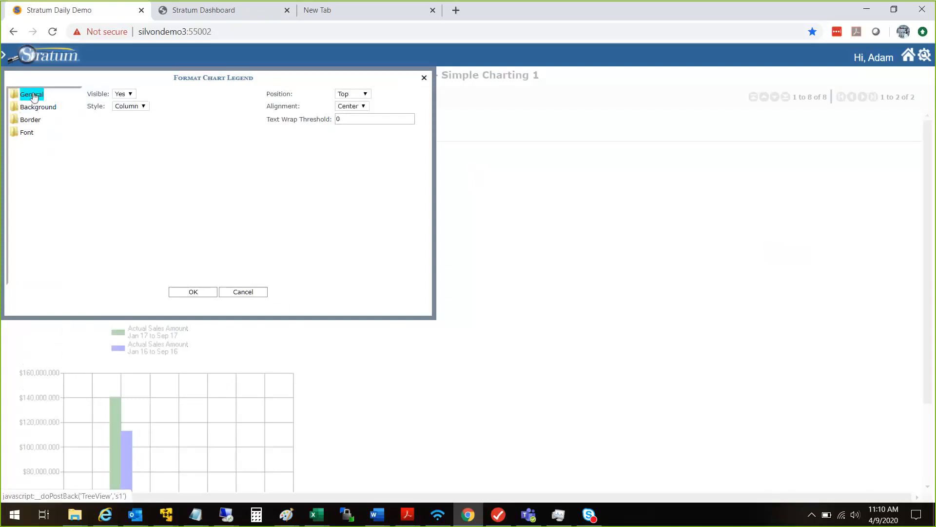
pyautogui.click(357, 94)
pyautogui.click(361, 107)
pyautogui.click(362, 106)
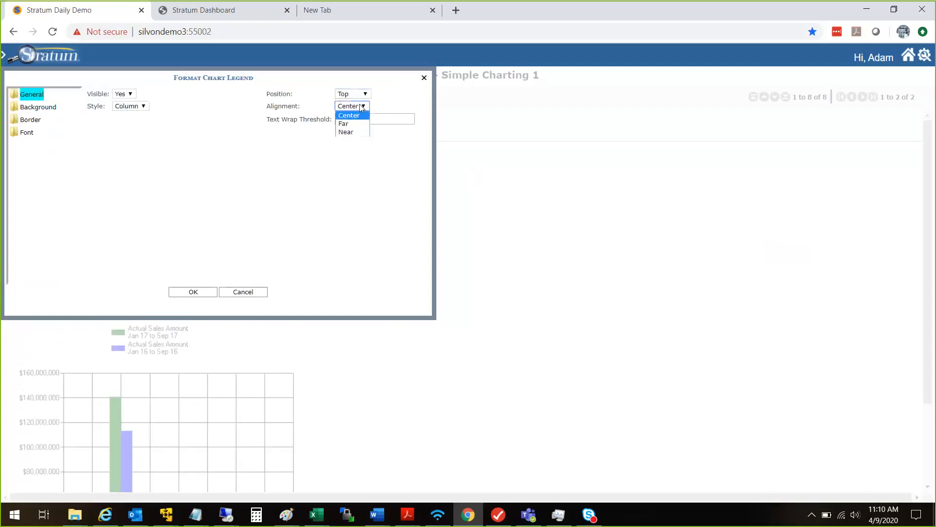
pyautogui.click(356, 115)
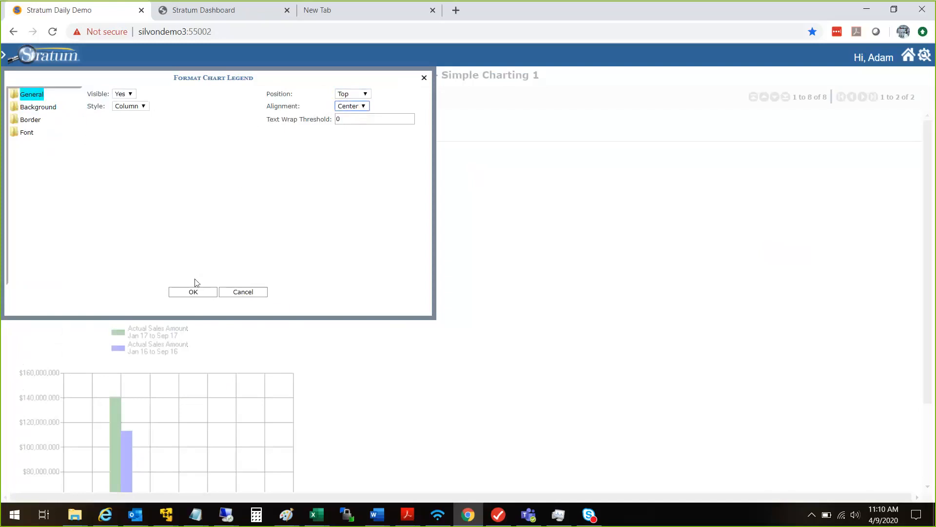
pyautogui.click(193, 293)
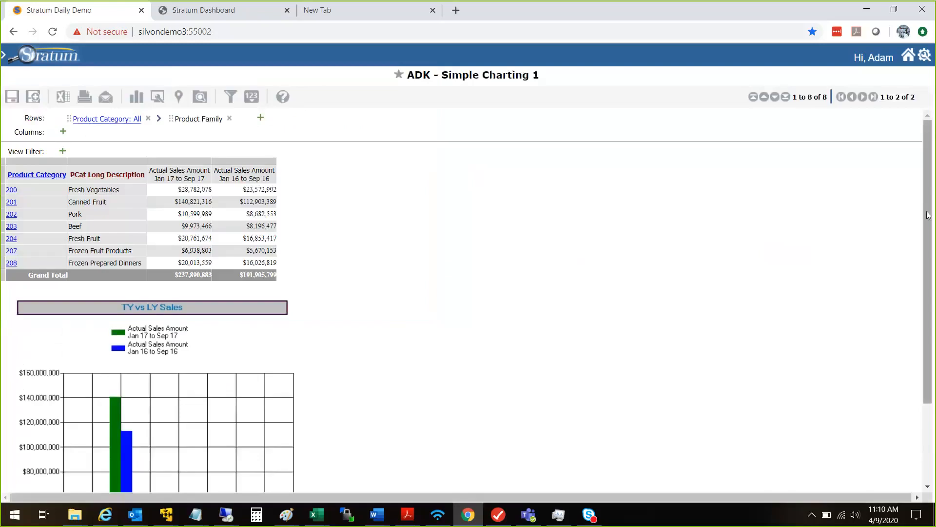
# Set the Product Category level's Display Text property to PCat Long Description, apply the change and close its properties
pyautogui.moveTo(929, 215); pyautogui.dragTo(933, 318)
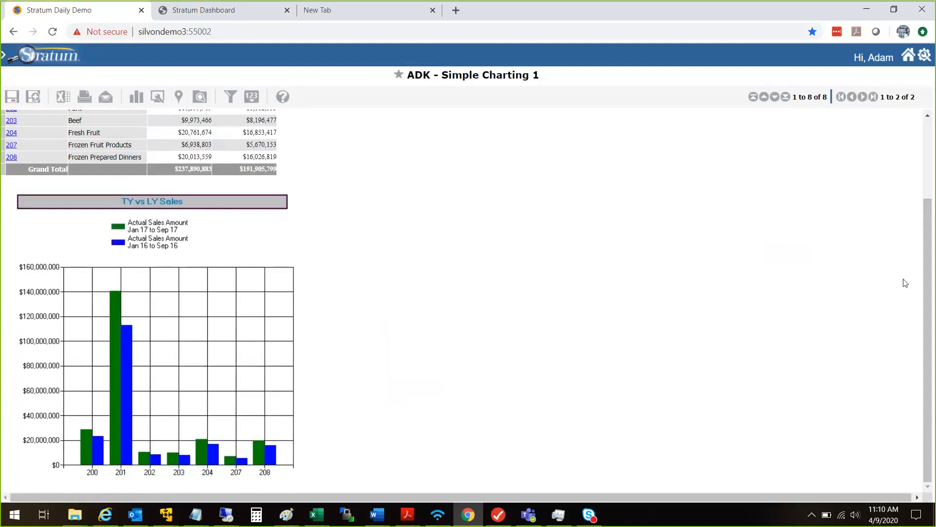
pyautogui.scroll(3, 109, 295)
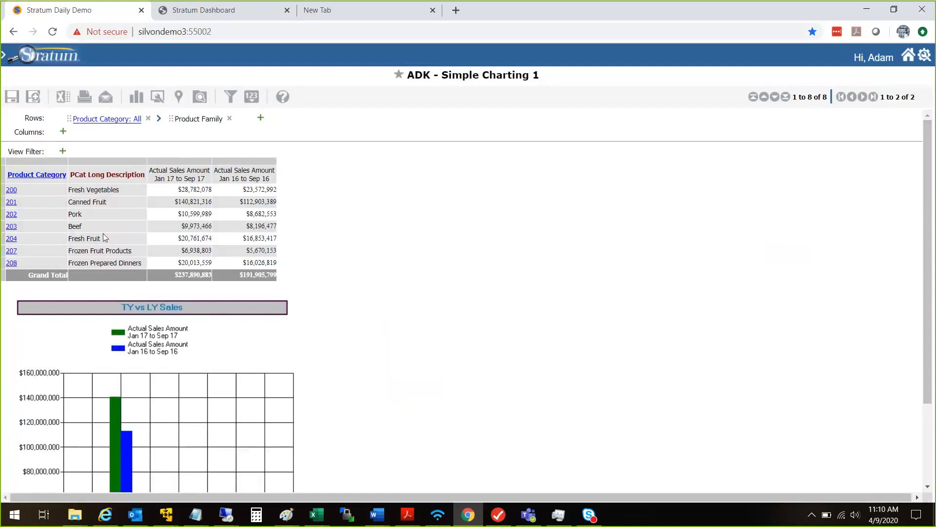
pyautogui.rightClick(54, 174)
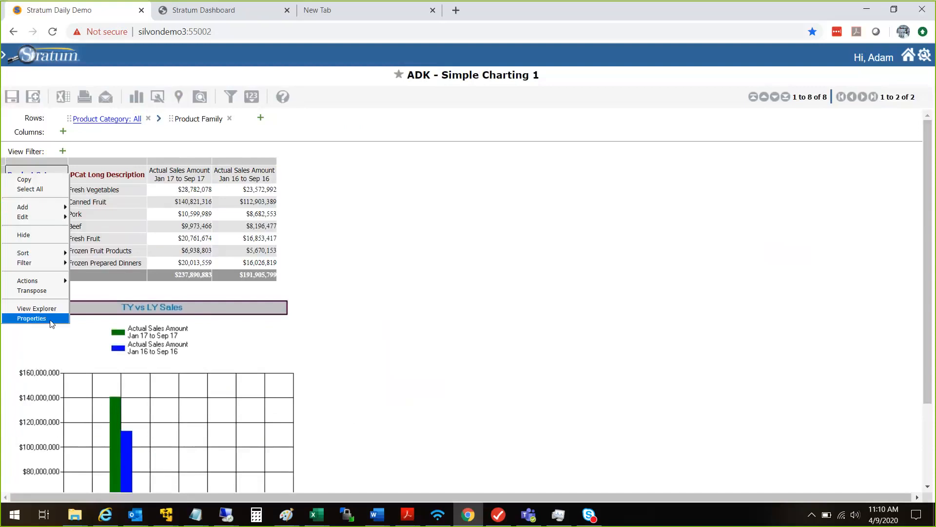
pyautogui.click(31, 318)
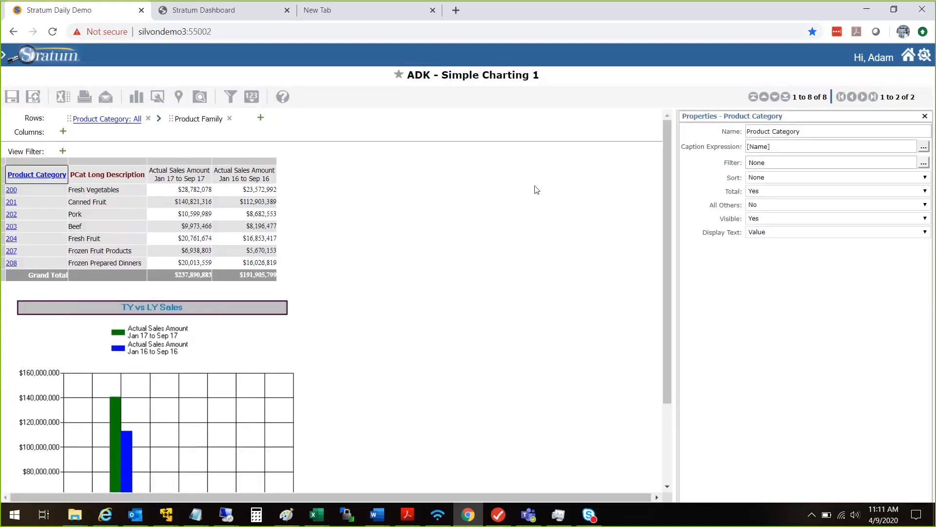
pyautogui.click(787, 233)
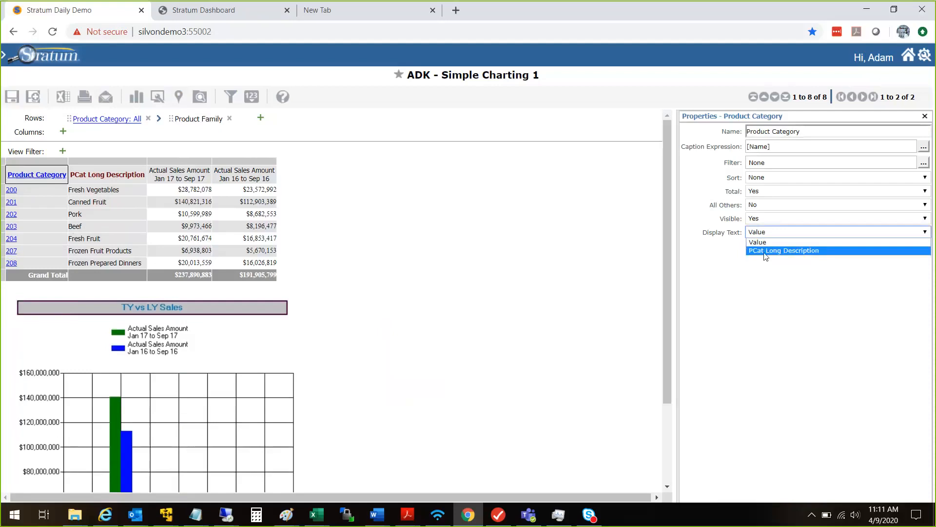
pyautogui.click(760, 240)
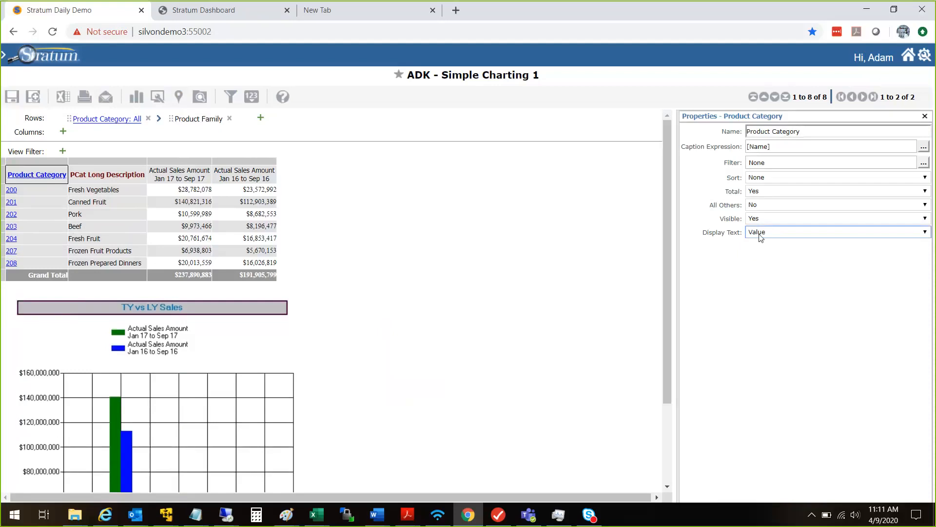
pyautogui.click(759, 238)
pyautogui.click(763, 250)
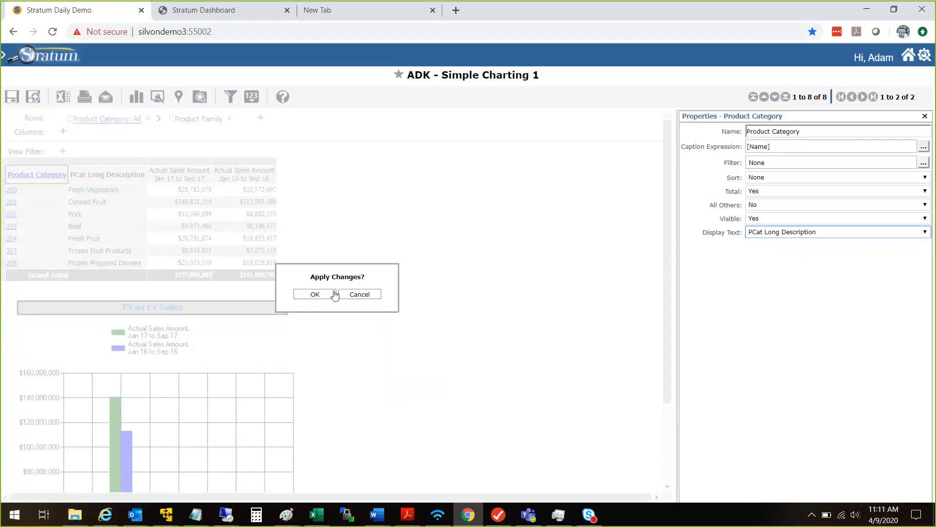
pyautogui.click(315, 295)
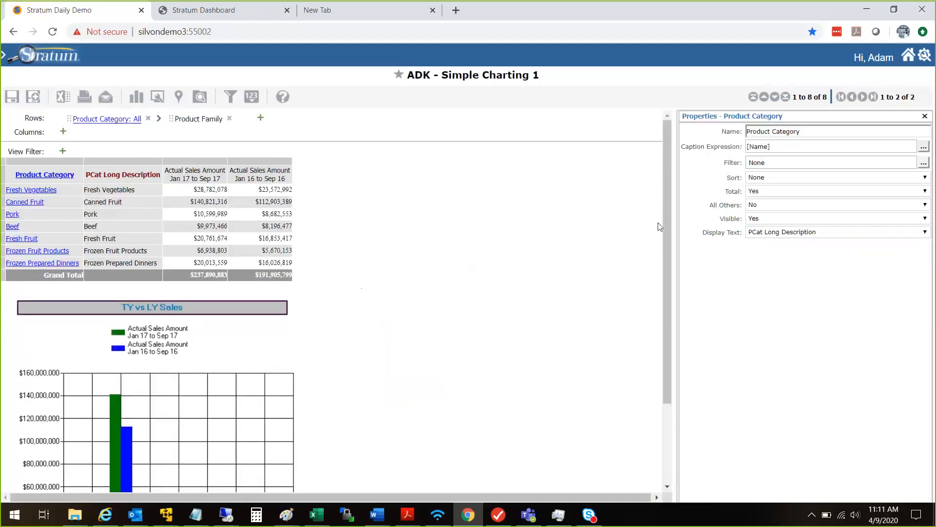
pyautogui.moveTo(667, 292); pyautogui.dragTo(683, 369)
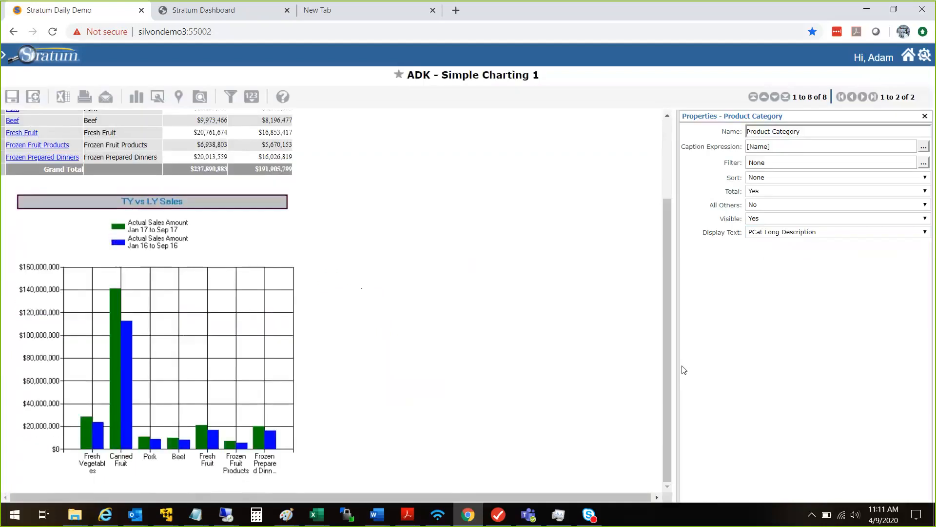
pyautogui.click(925, 116)
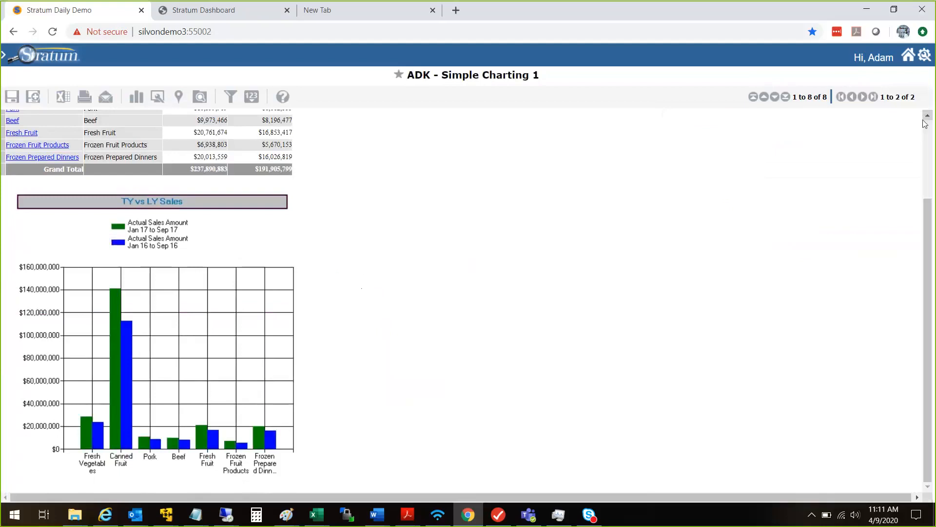
# Select the PCat Long Description column in the data grid
pyautogui.click(930, 187)
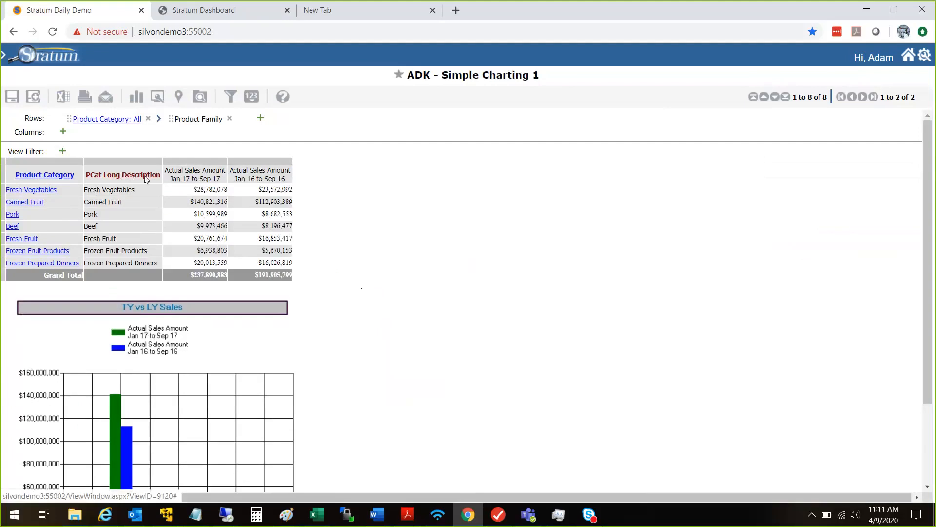
pyautogui.click(131, 168)
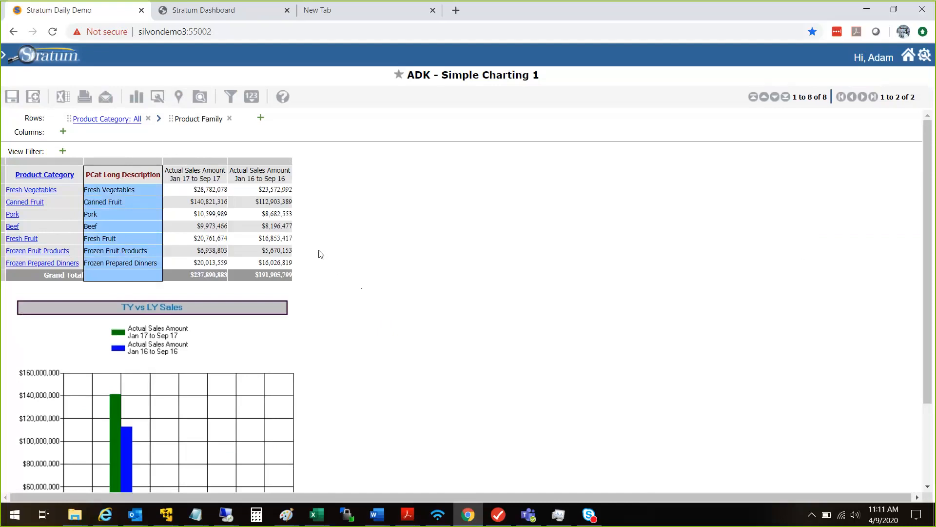
# Resize the chart area to a width of 700 px and a height of 600 px, and apply the format
pyautogui.scroll(-3, 935, 340)
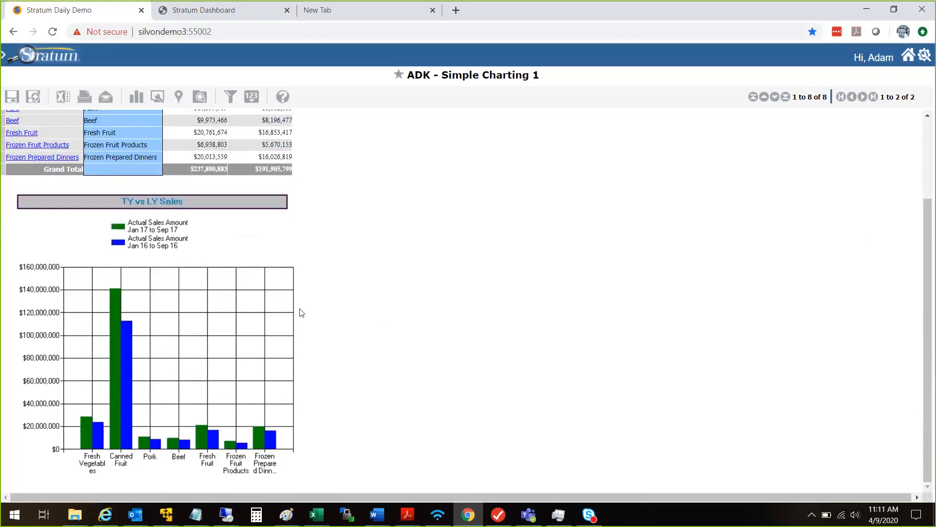
pyautogui.rightClick(186, 328)
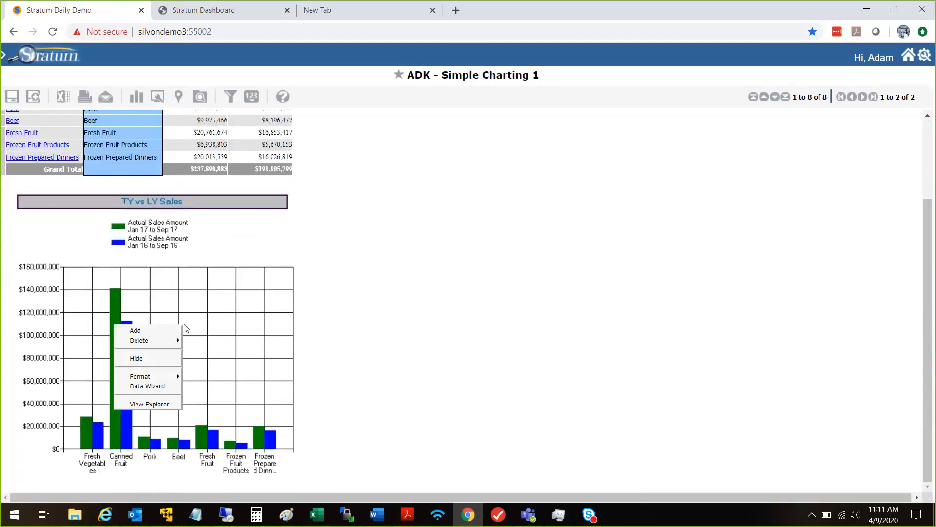
pyautogui.moveTo(161, 376)
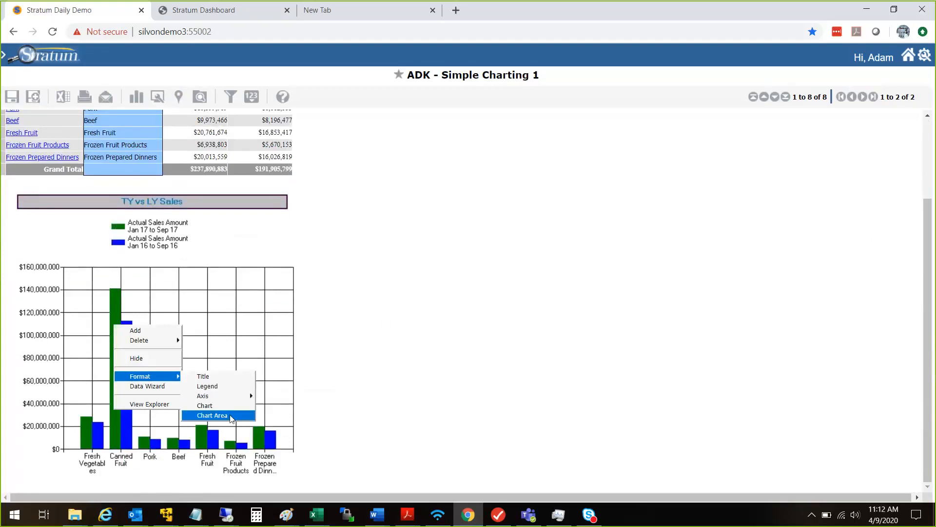
pyautogui.click(232, 416)
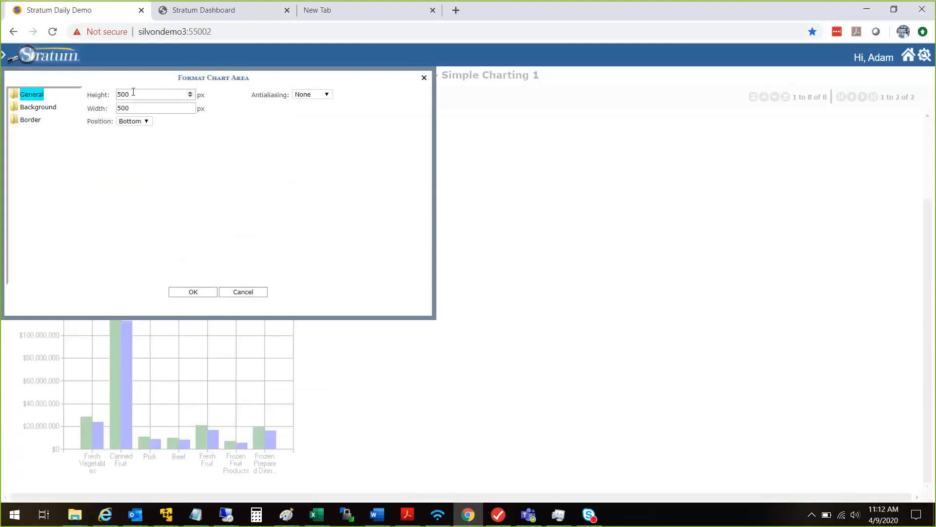
pyautogui.doubleClick(127, 94)
pyautogui.press('Tab')
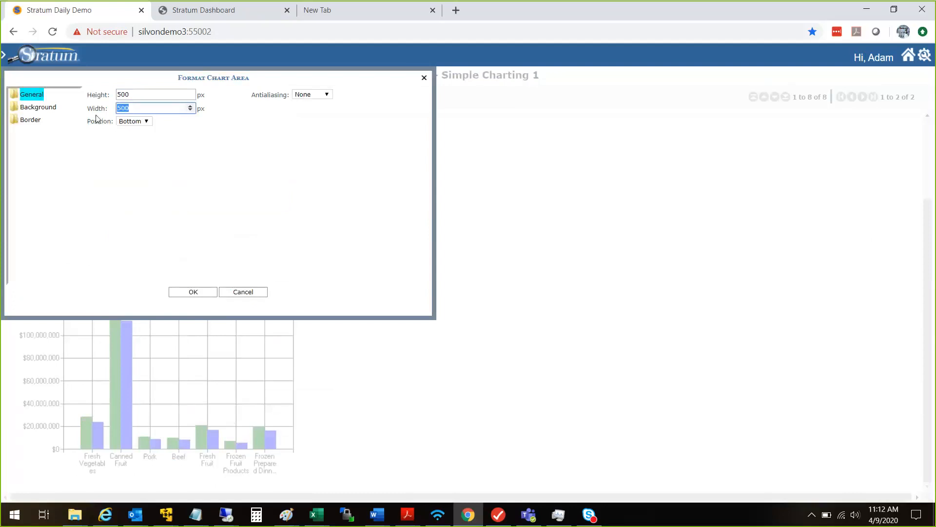
pyautogui.write('600')
pyautogui.hotkey('shift', 'Tab')
pyautogui.press('Tab')
pyautogui.write('-')
pyautogui.write('700')
pyautogui.click(96, 91)
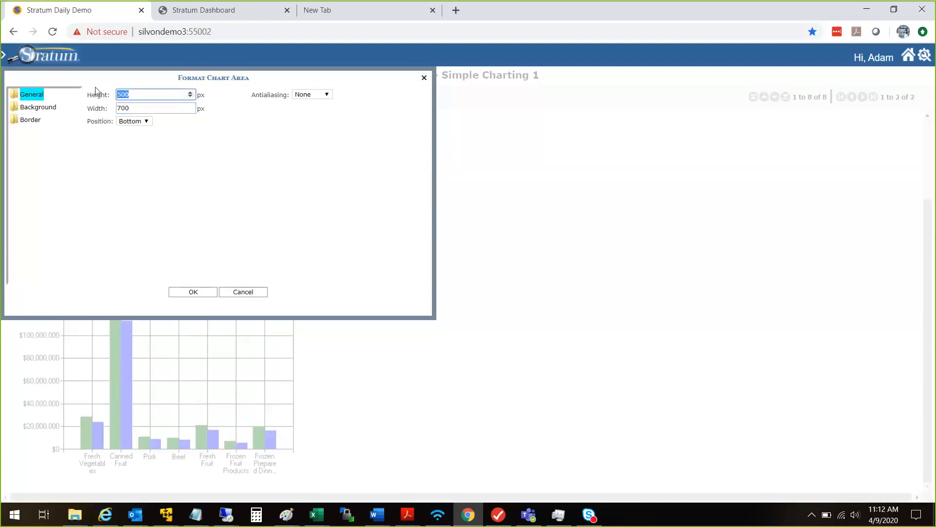
pyautogui.write('600')
pyautogui.click(182, 292)
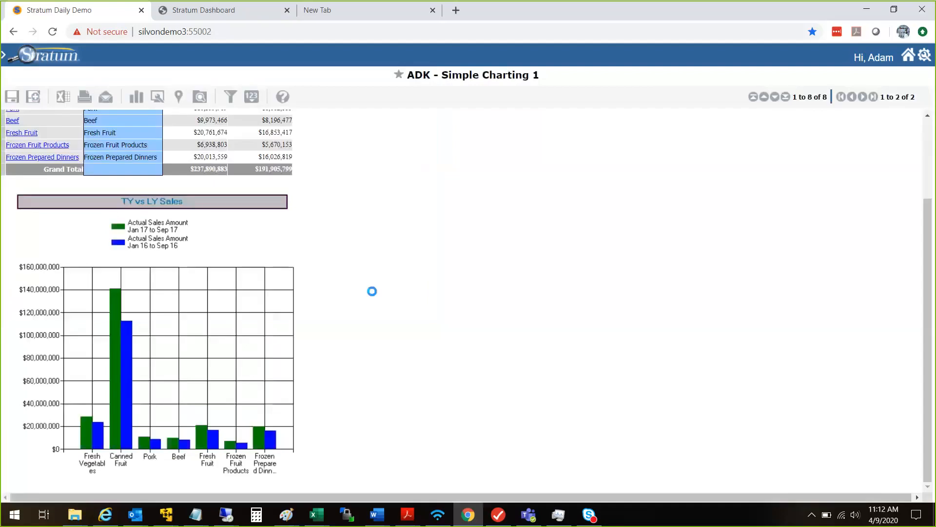
pyautogui.moveTo(928, 227); pyautogui.dragTo(934, 324)
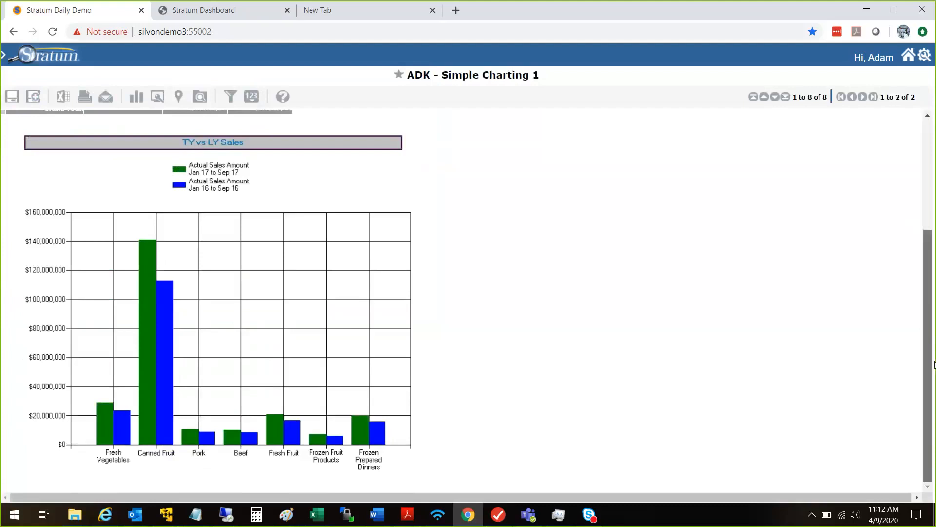
pyautogui.moveTo(935, 365); pyautogui.dragTo(935, 365)
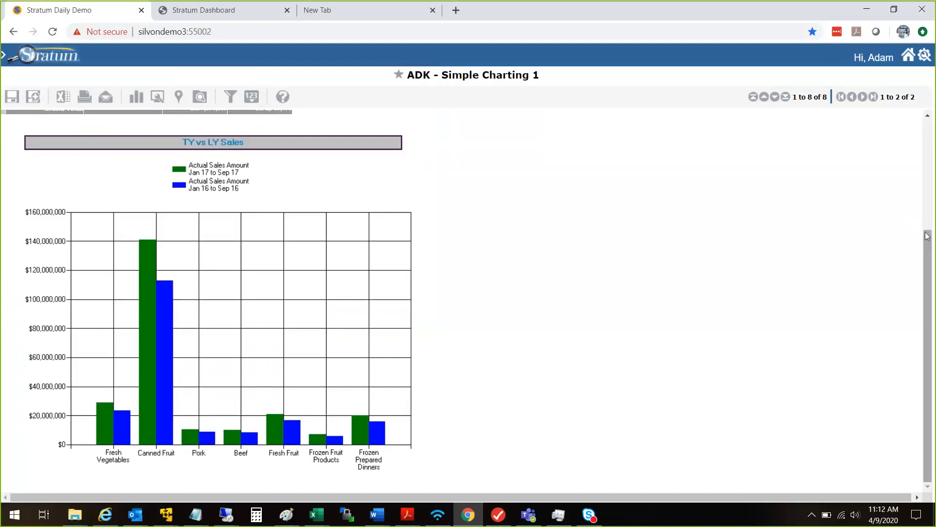
pyautogui.moveTo(925, 237); pyautogui.dragTo(927, 123)
pyautogui.scroll(-3, 930, 252)
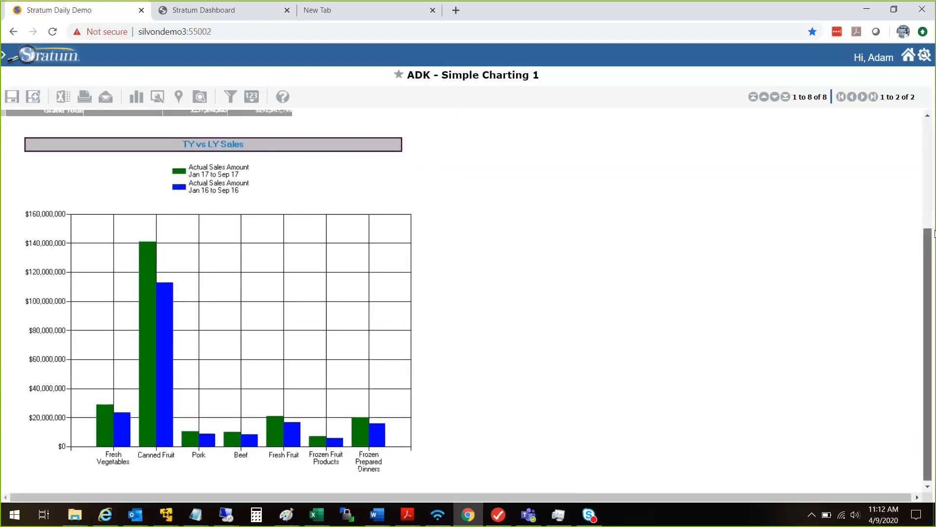
pyautogui.scroll(3, 930, 283)
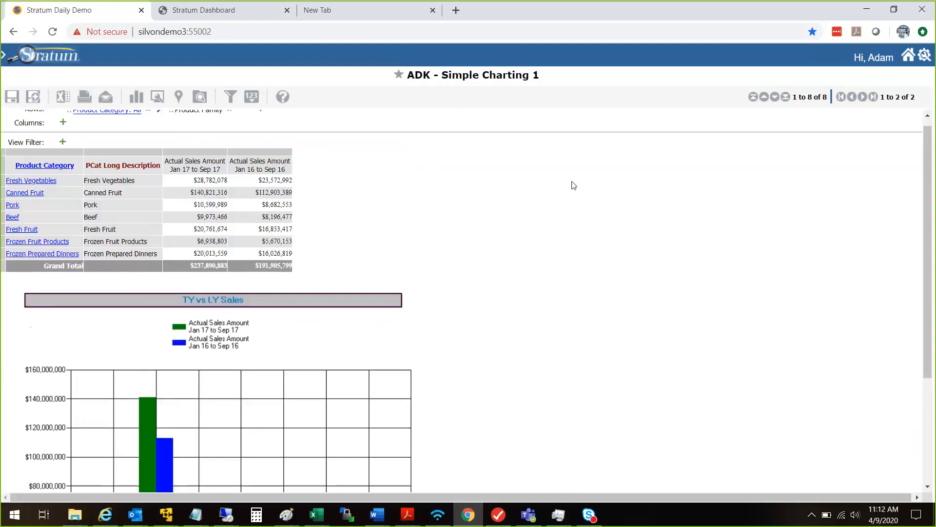
pyautogui.moveTo(929, 165); pyautogui.dragTo(915, 120)
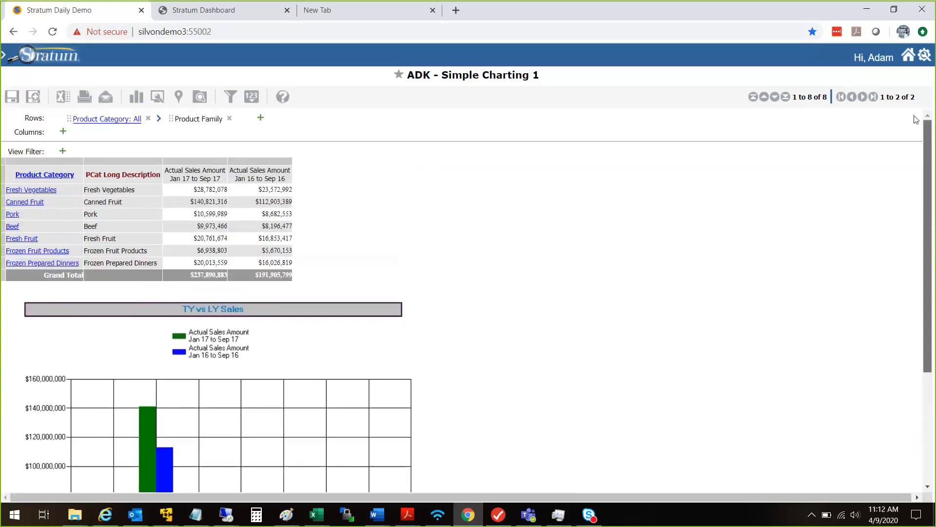
pyautogui.rightClick(152, 207)
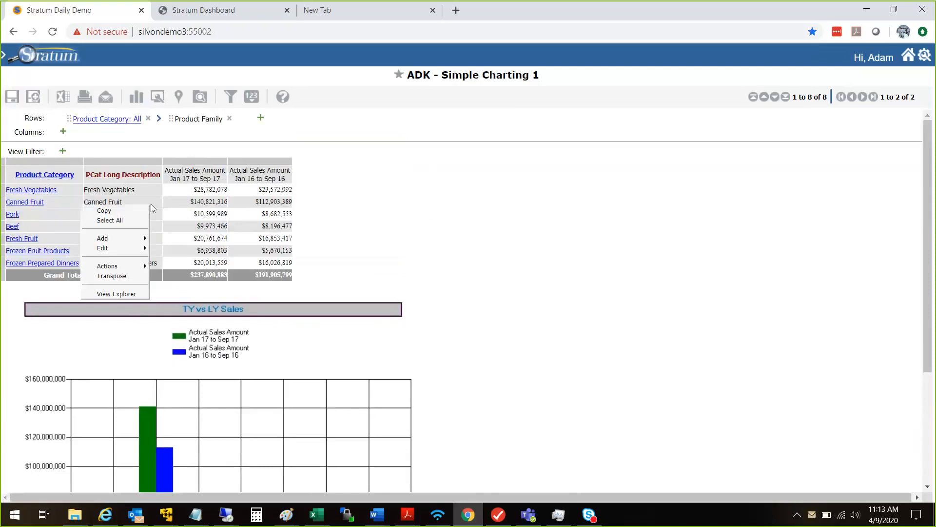
pyautogui.rightClick(191, 201)
pyautogui.moveTo(181, 244)
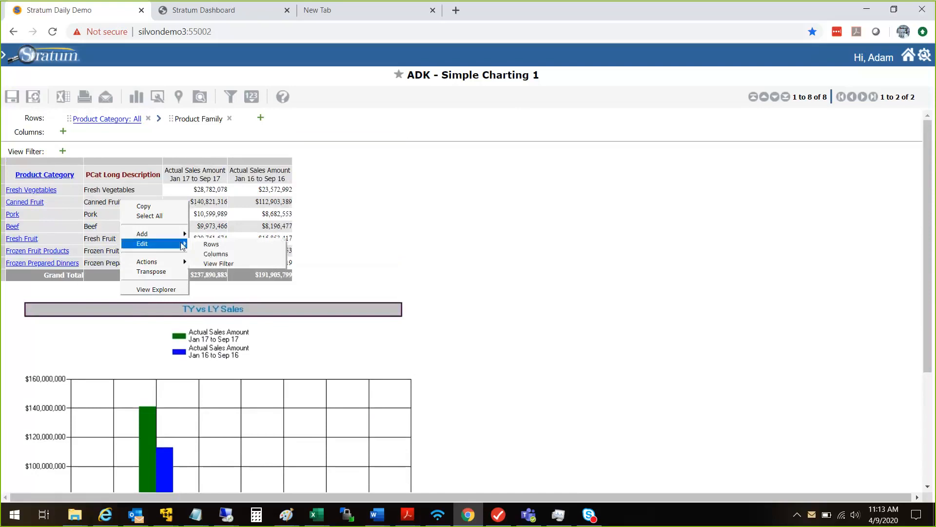
pyautogui.moveTo(181, 262)
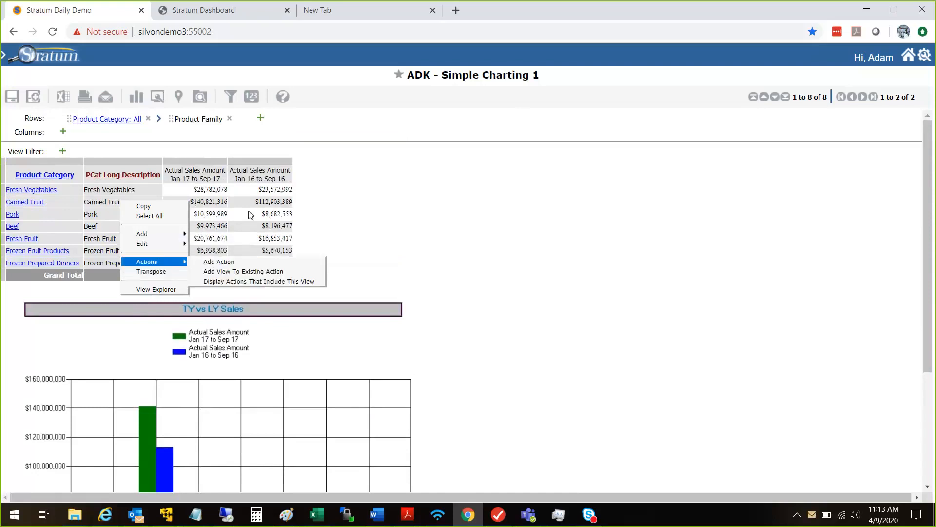
# Hide the data grid by setting the Grid's Show Grid property to No in the View Explorer, and apply the change
pyautogui.click(296, 147)
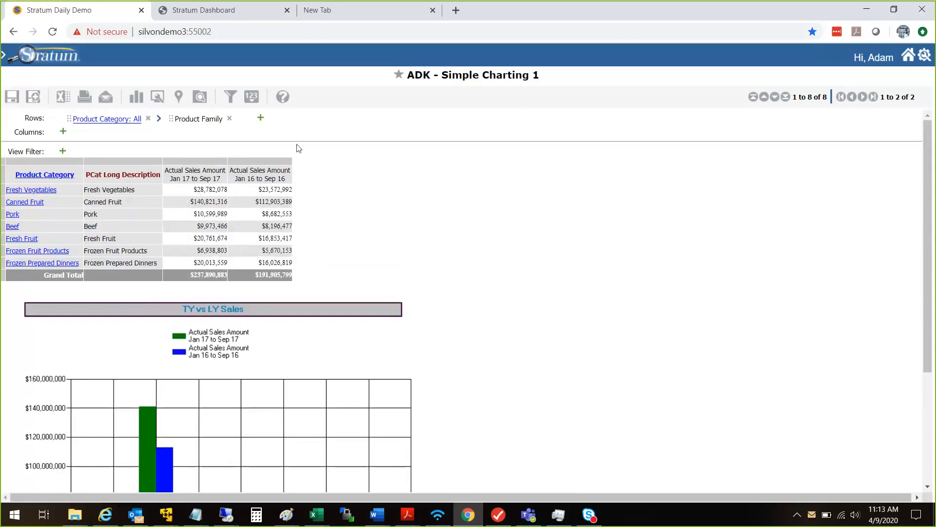
pyautogui.click(200, 94)
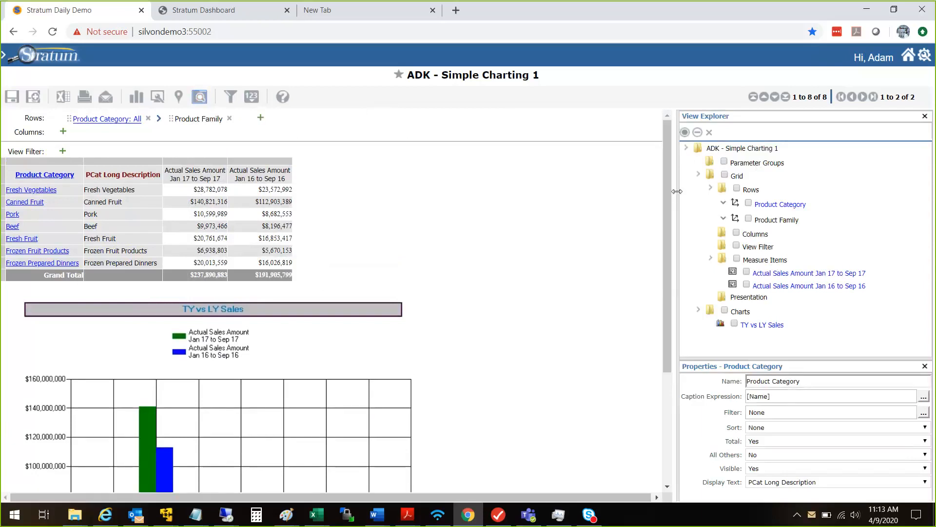
pyautogui.moveTo(677, 192); pyautogui.dragTo(598, 192)
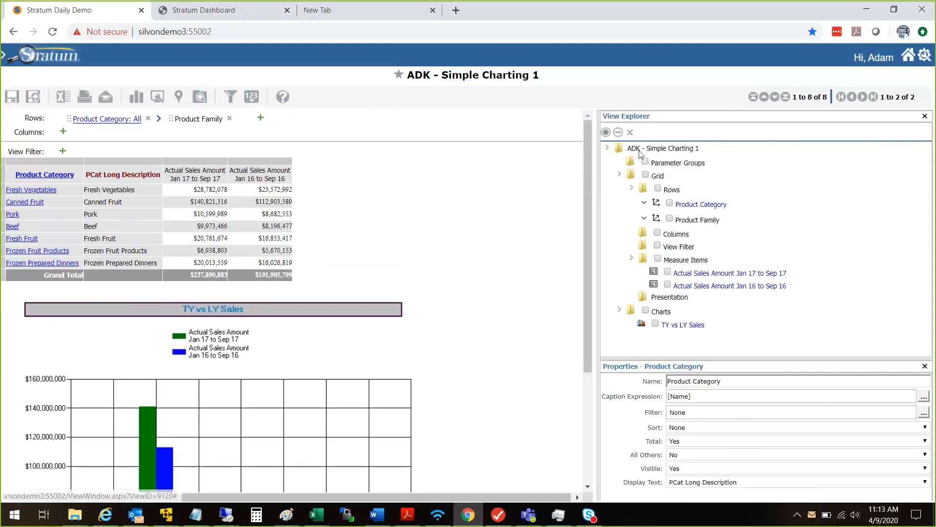
pyautogui.click(619, 174)
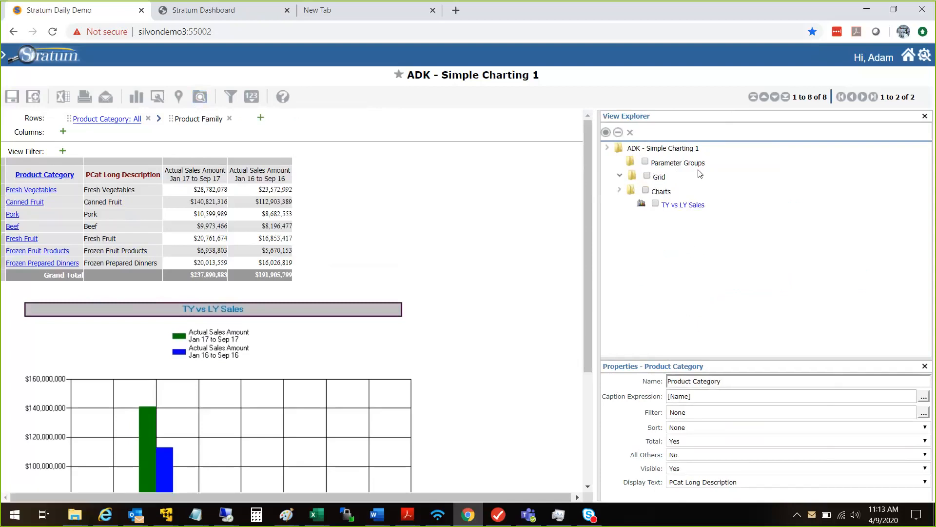
pyautogui.click(659, 177)
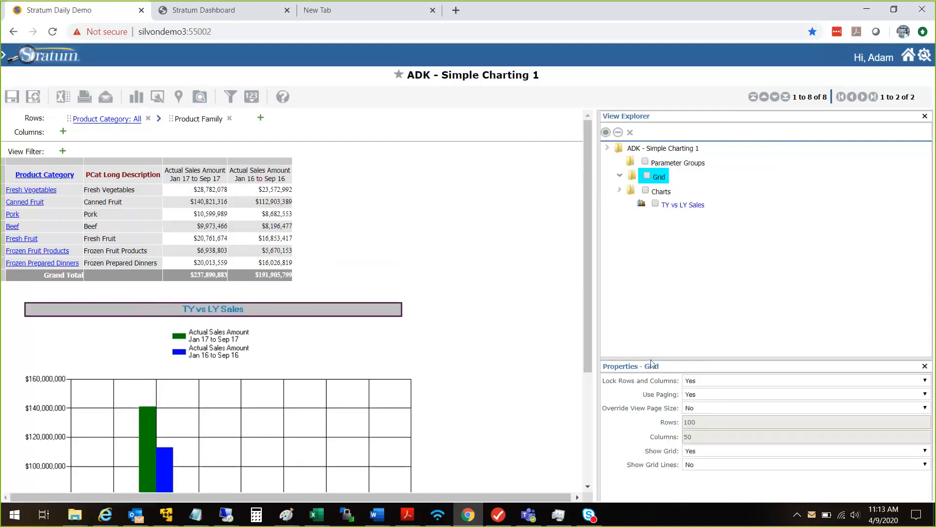
pyautogui.moveTo(651, 361); pyautogui.dragTo(660, 293)
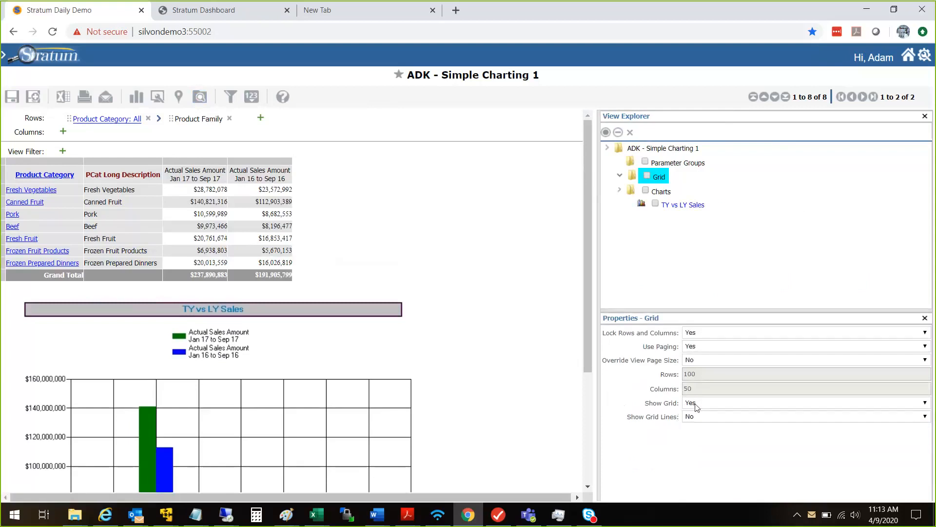
pyautogui.click(697, 404)
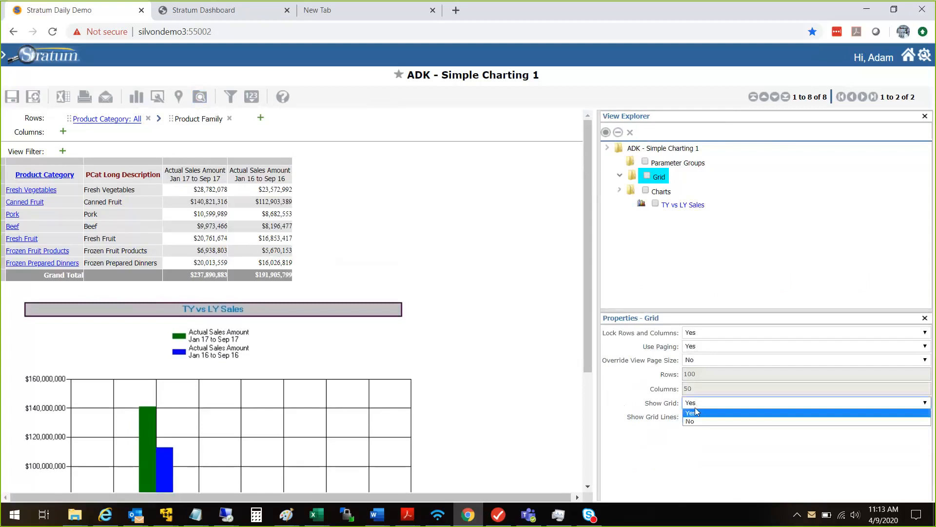
pyautogui.click(696, 418)
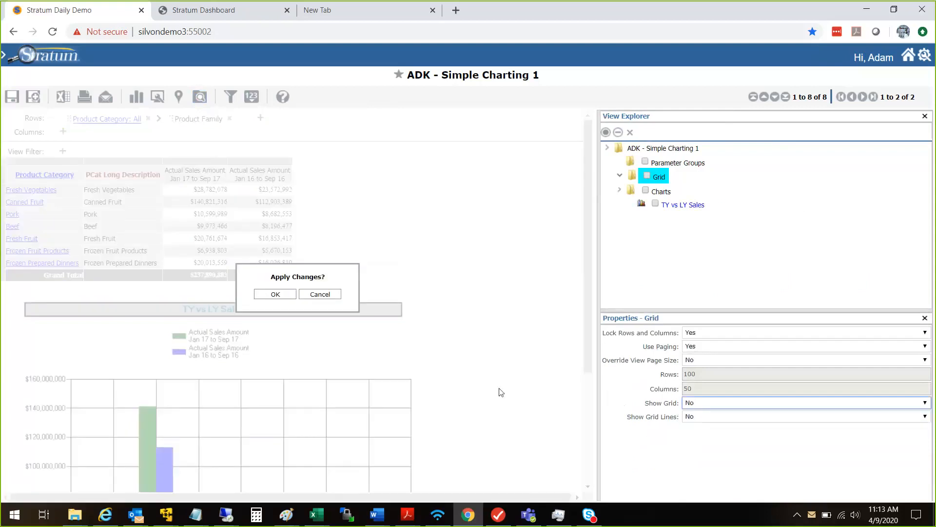
pyautogui.click(288, 294)
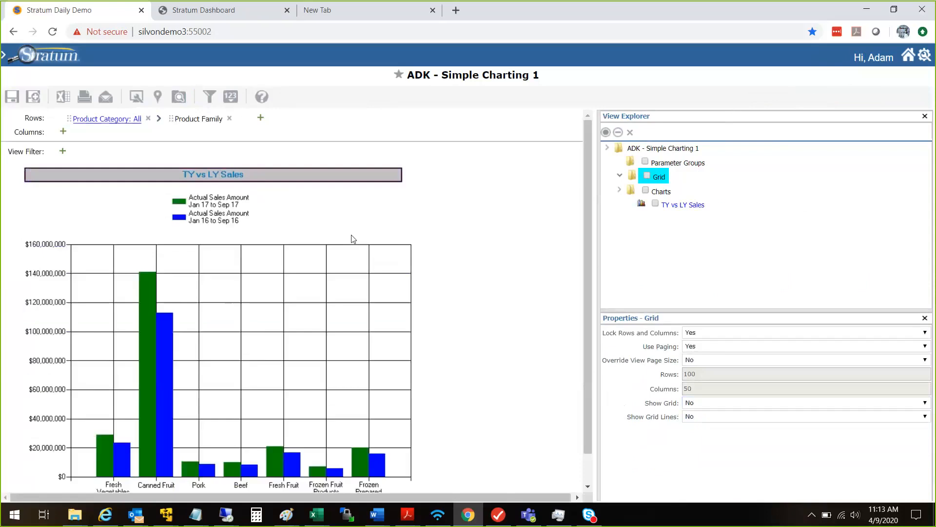
# Close the View Explorer and save the ADK - Simple Charting 1 view
pyautogui.moveTo(584, 299); pyautogui.dragTo(582, 332)
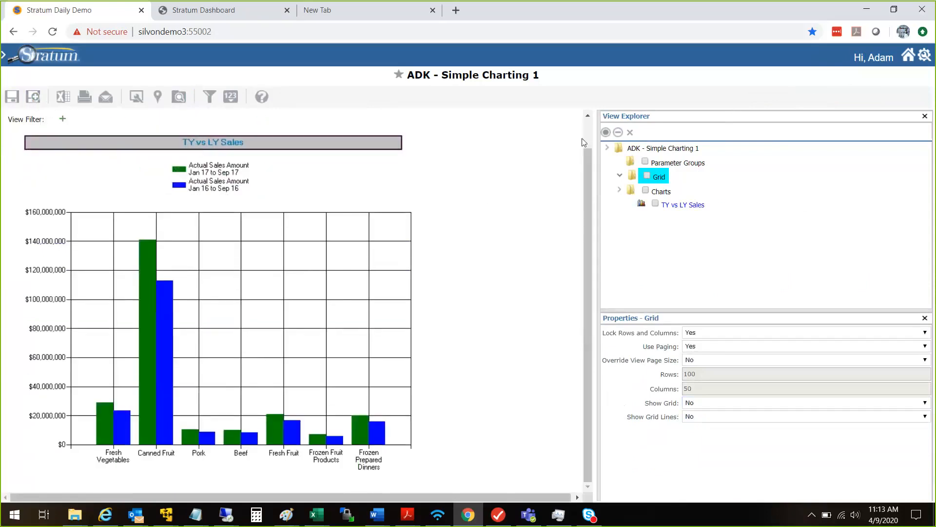
pyautogui.click(925, 117)
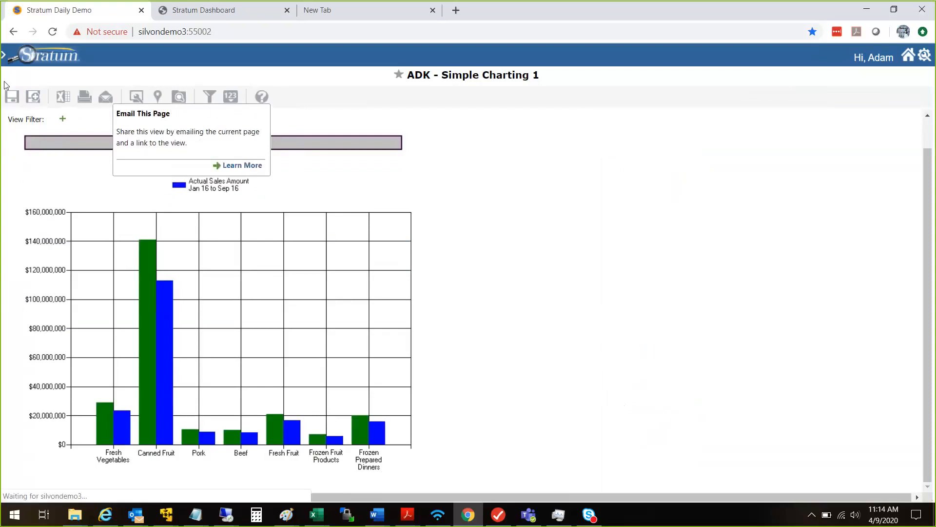
pyautogui.click(12, 97)
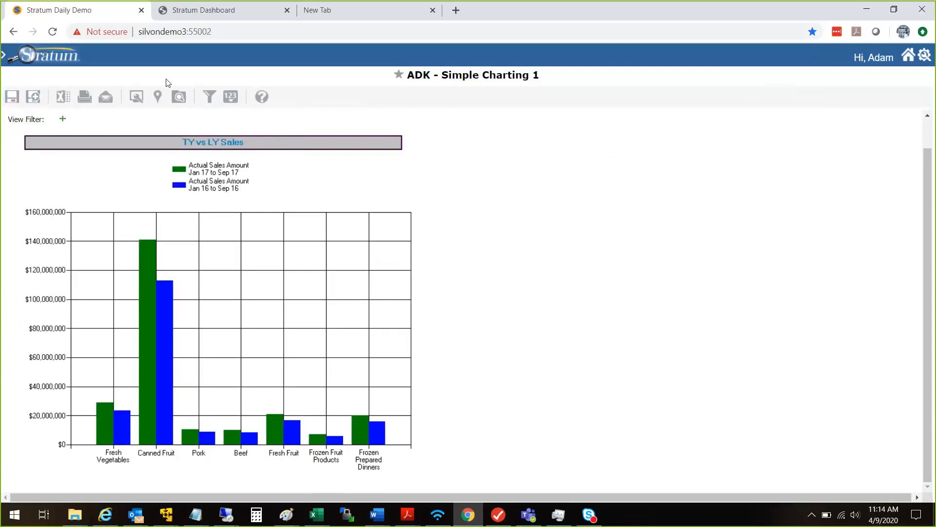
# Switch to the Stratum Dashboard page and create a dashboard named New Dash
pyautogui.click(247, 14)
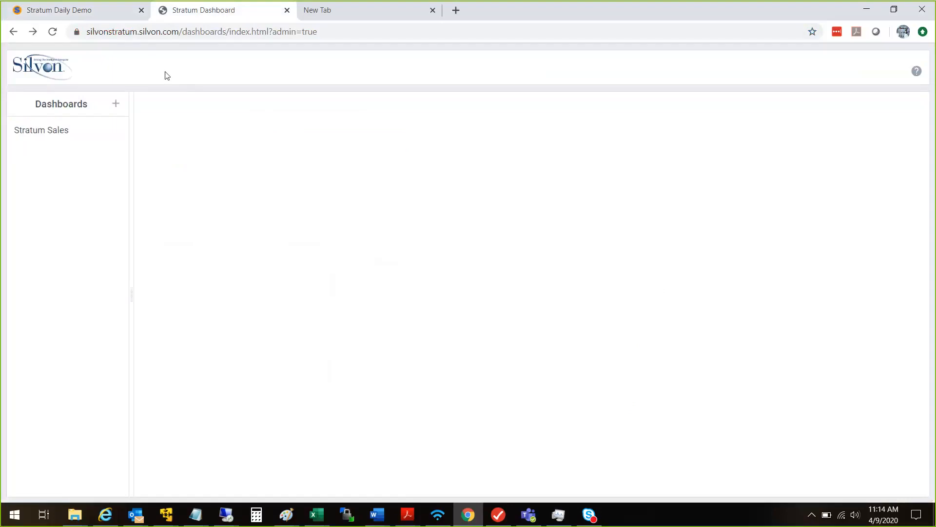
pyautogui.click(115, 105)
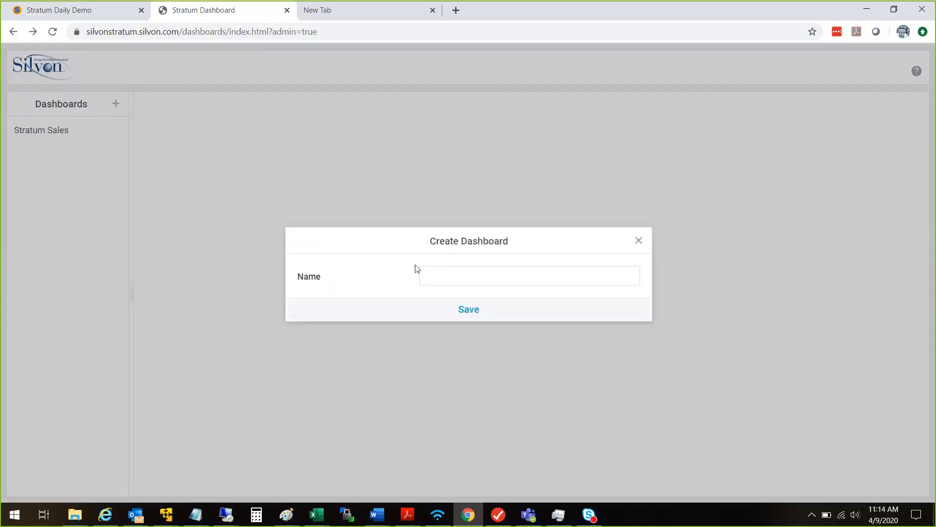
pyautogui.click(448, 271)
pyautogui.write('New')
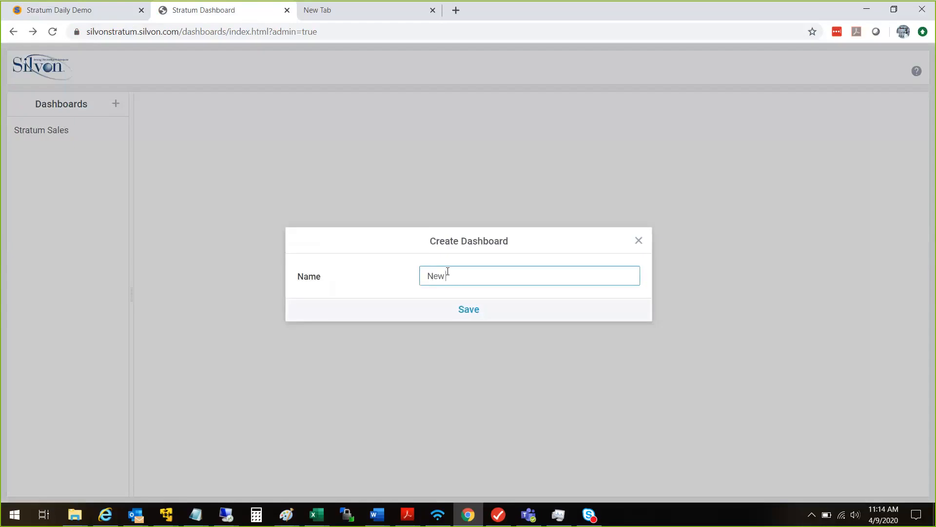
pyautogui.write(' Dash')
pyautogui.click(465, 313)
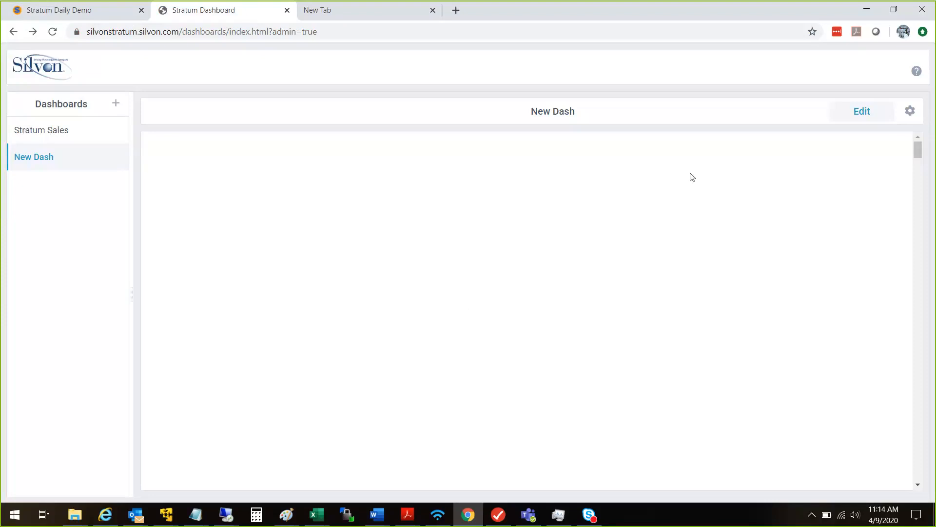
# Start editing New Dash and add the ADK - Simple Charting 1 view from Favorites to the dashboard's upper-left area
pyautogui.click(853, 117)
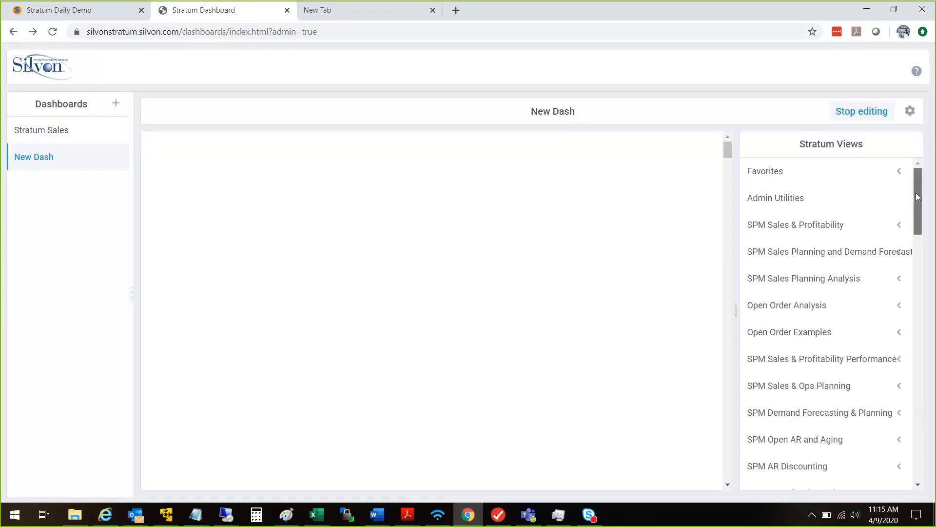
pyautogui.moveTo(916, 196); pyautogui.dragTo(893, 164)
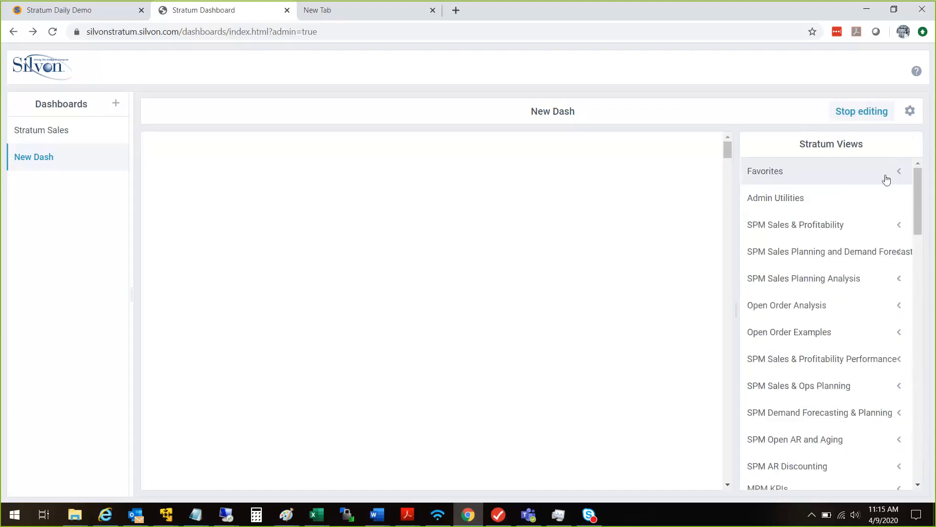
pyautogui.click(899, 176)
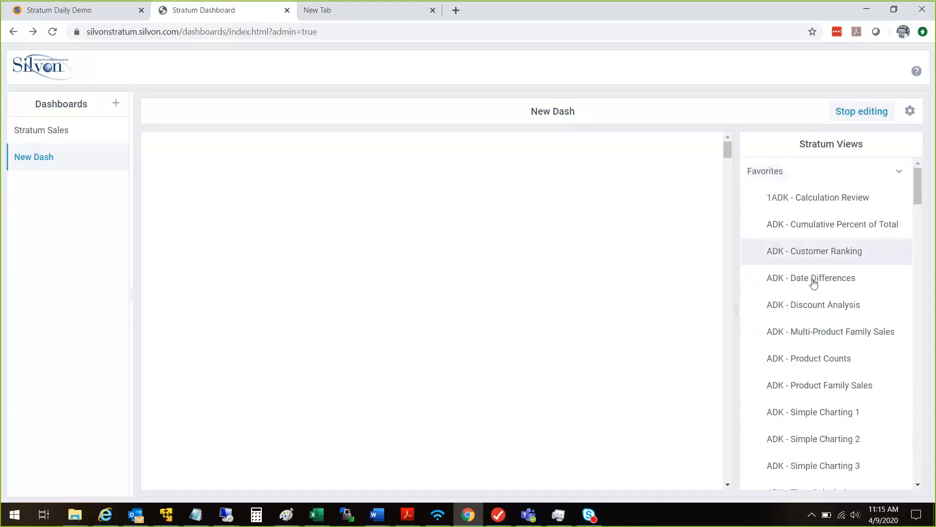
pyautogui.moveTo(919, 195); pyautogui.dragTo(919, 207)
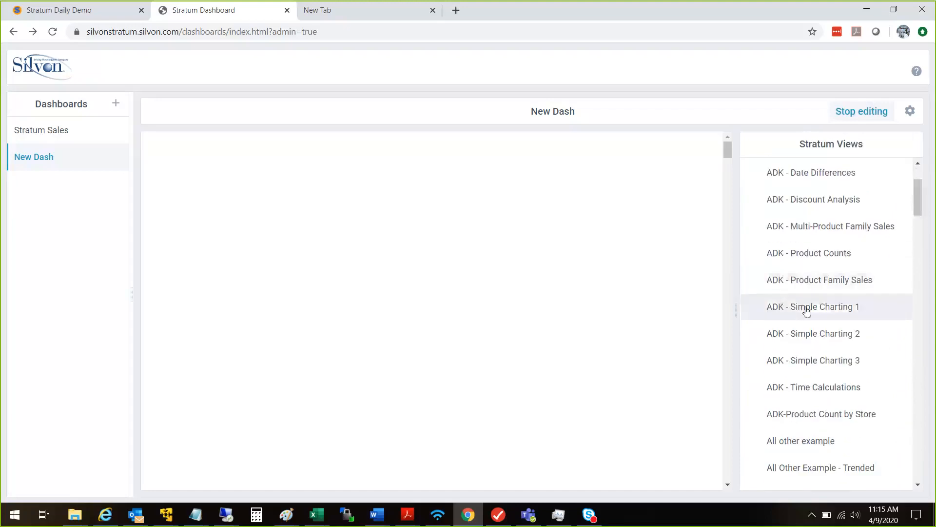
pyautogui.moveTo(806, 307); pyautogui.dragTo(168, 155)
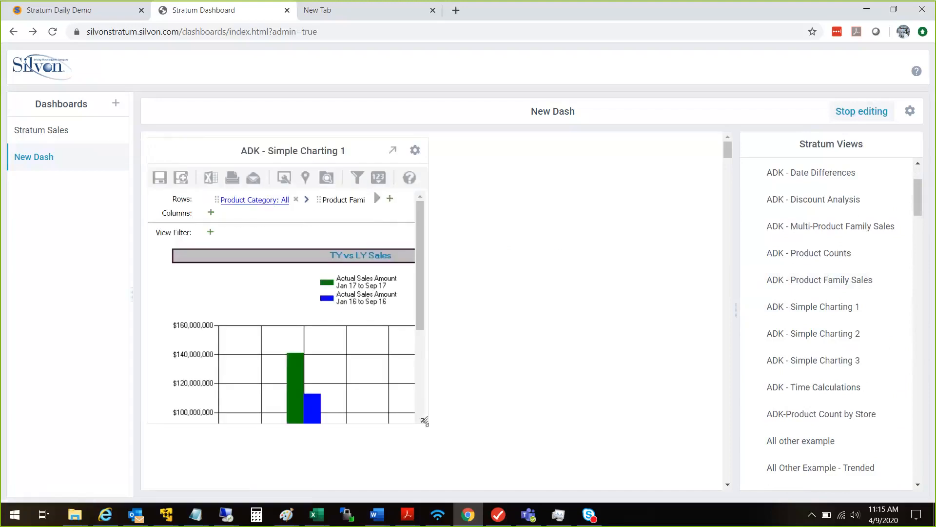
# Enlarge the ADK - Simple Charting 1 widget in both directions and narrow the Dashboards list to widen the canvas
pyautogui.moveTo(423, 418); pyautogui.dragTo(541, 476)
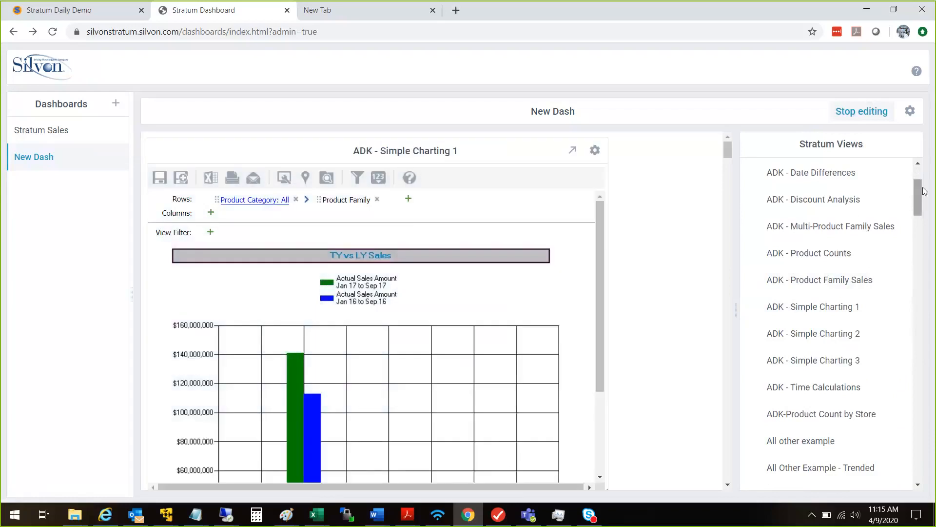
pyautogui.moveTo(925, 191); pyautogui.dragTo(925, 209)
pyautogui.scroll(5, 918, 192)
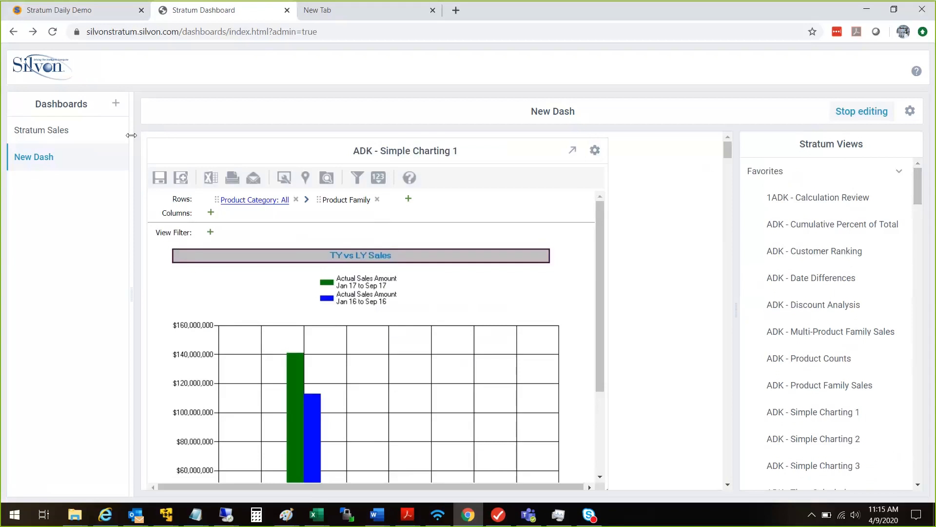
pyautogui.moveTo(131, 135); pyautogui.dragTo(90, 136)
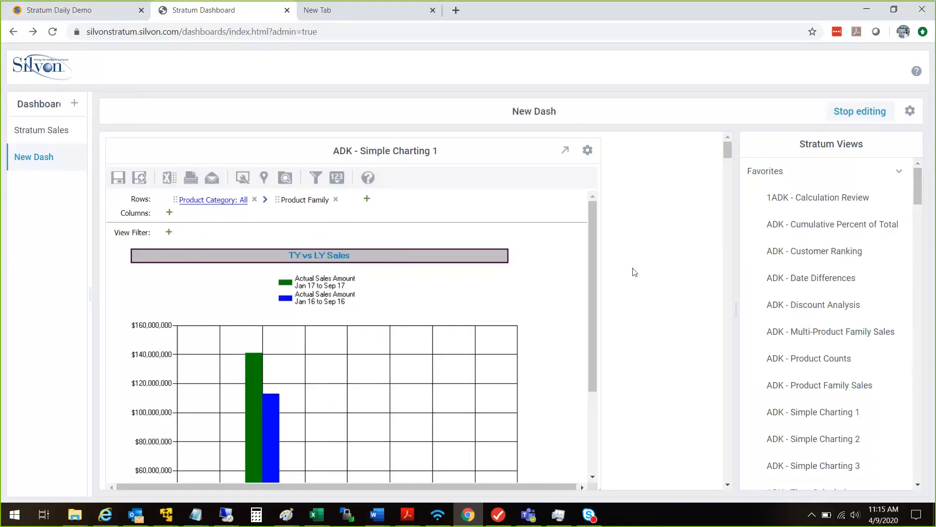
# Set Hide Toolbar to true in the ADK - Simple Charting 1 widget's properties and save them
pyautogui.click(588, 152)
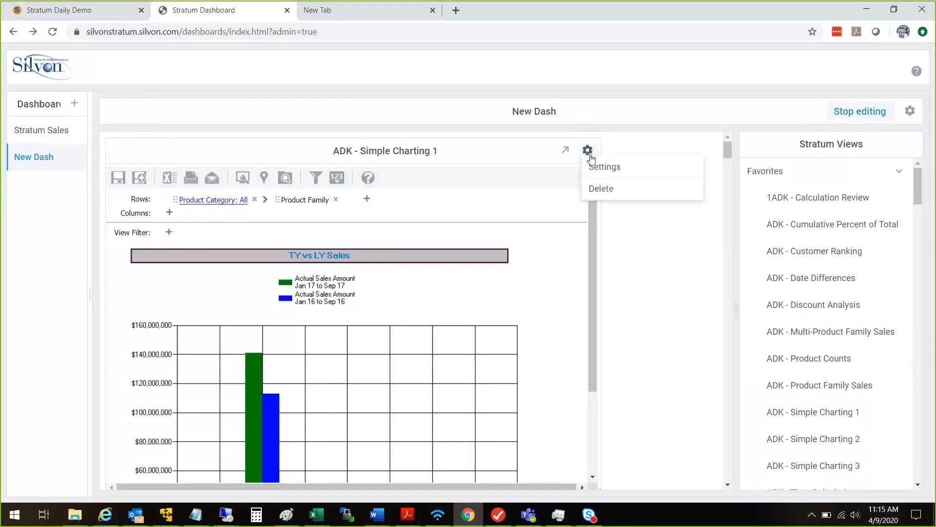
pyautogui.click(629, 146)
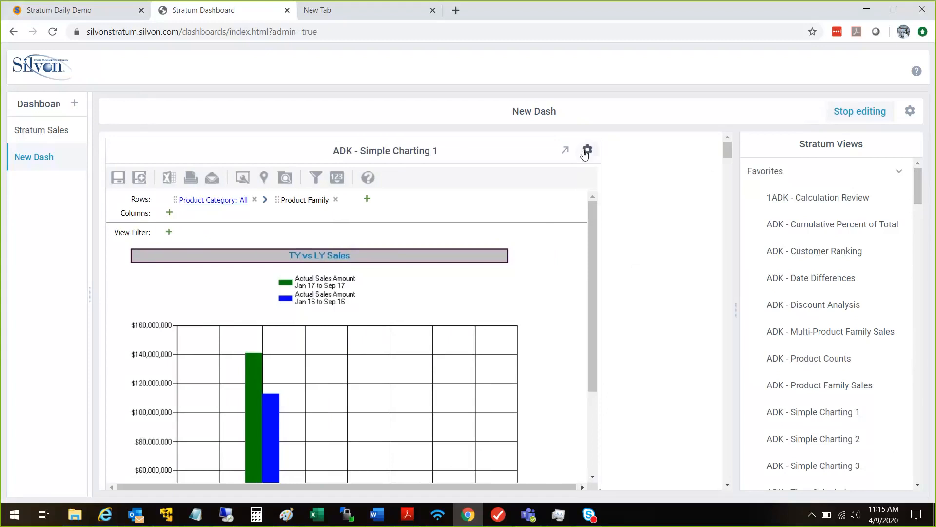
pyautogui.click(585, 154)
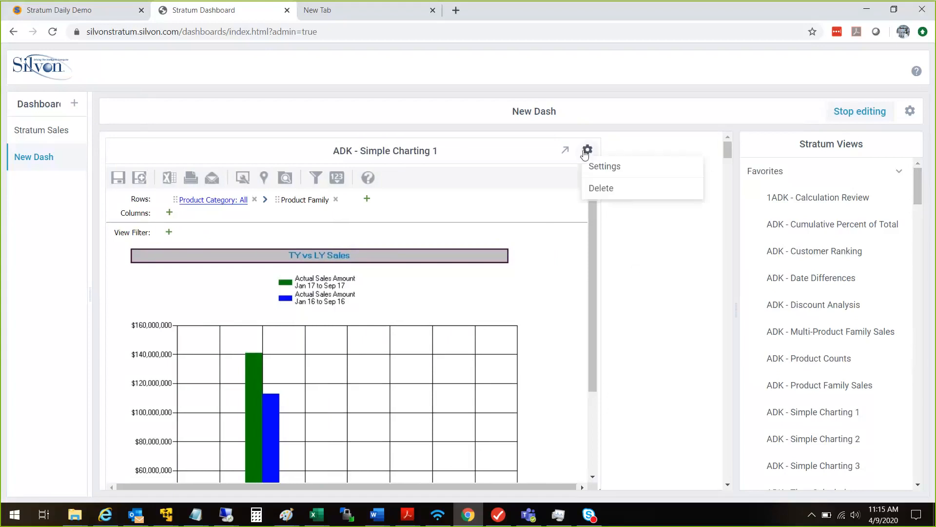
pyautogui.click(604, 168)
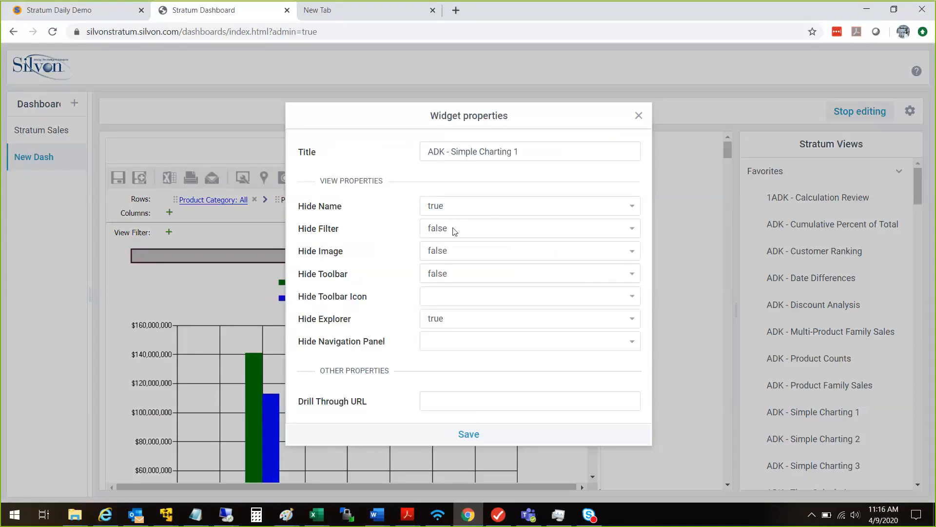
pyautogui.click(452, 275)
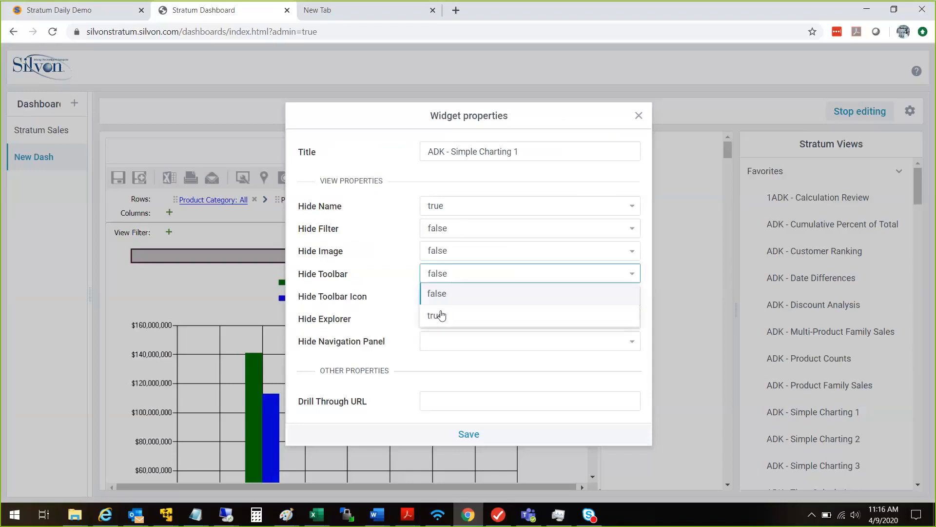
pyautogui.click(444, 316)
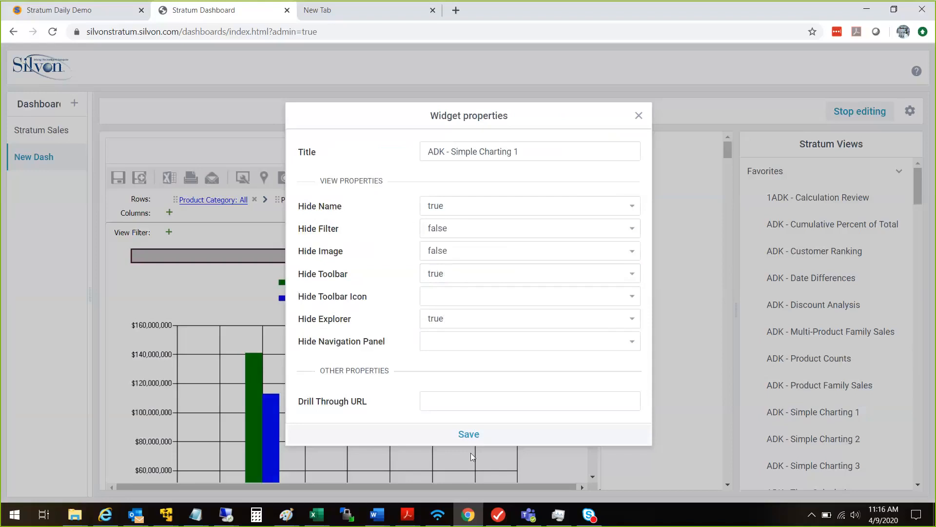
pyautogui.click(469, 434)
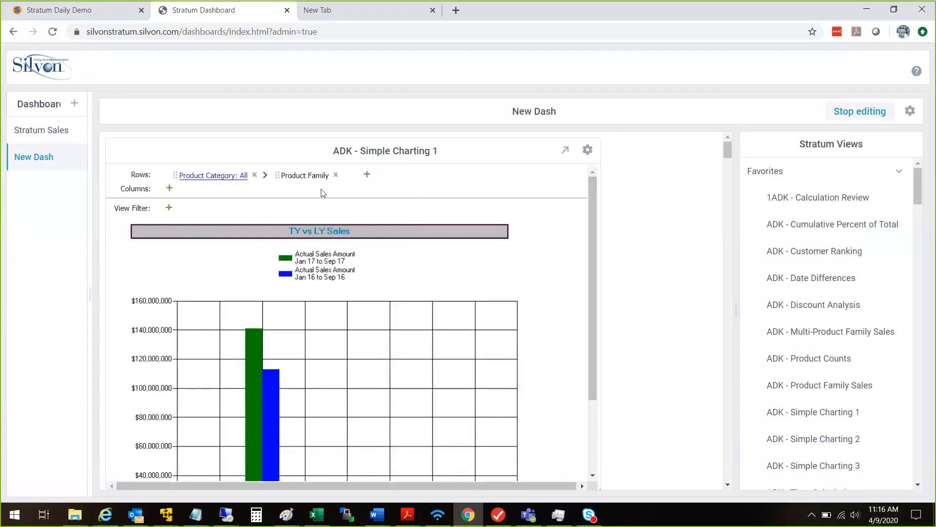
# Set Hide Filter, Hide Image and Hide Toolbar Icon to true in the ADK - Simple Charting 1 widget's properties and save them
pyautogui.click(587, 151)
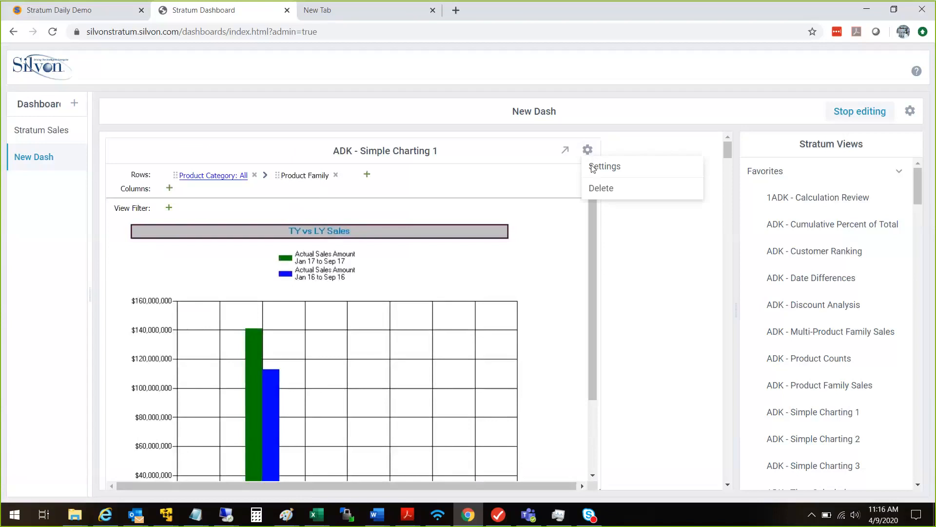
pyautogui.click(602, 165)
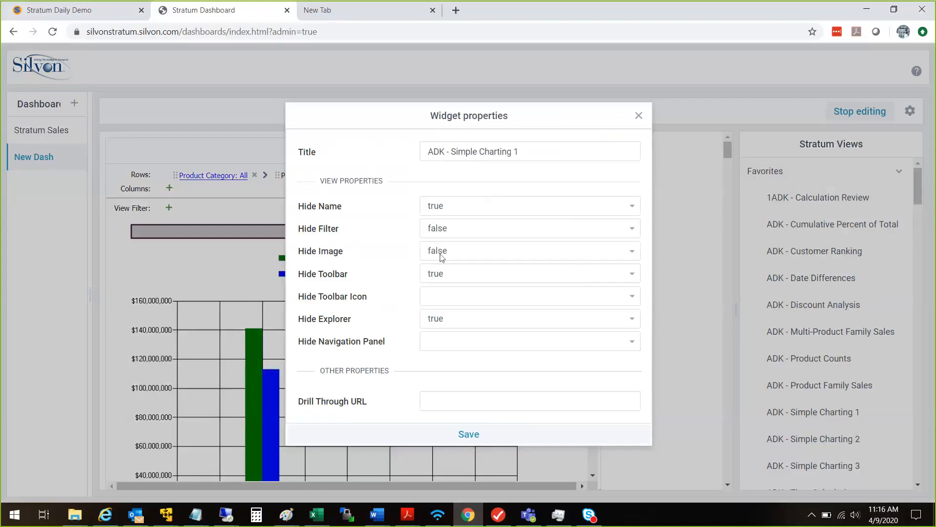
pyautogui.click(453, 228)
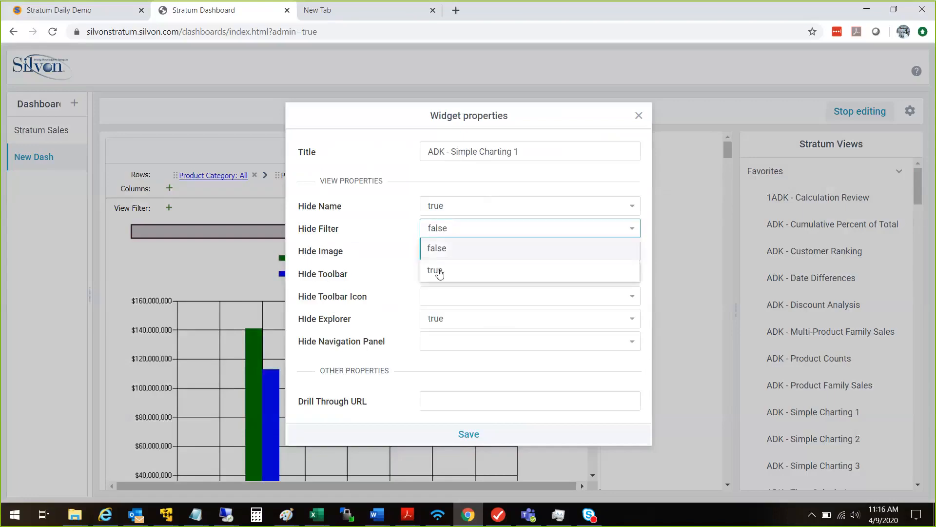
pyautogui.click(436, 269)
pyautogui.click(443, 251)
pyautogui.click(433, 292)
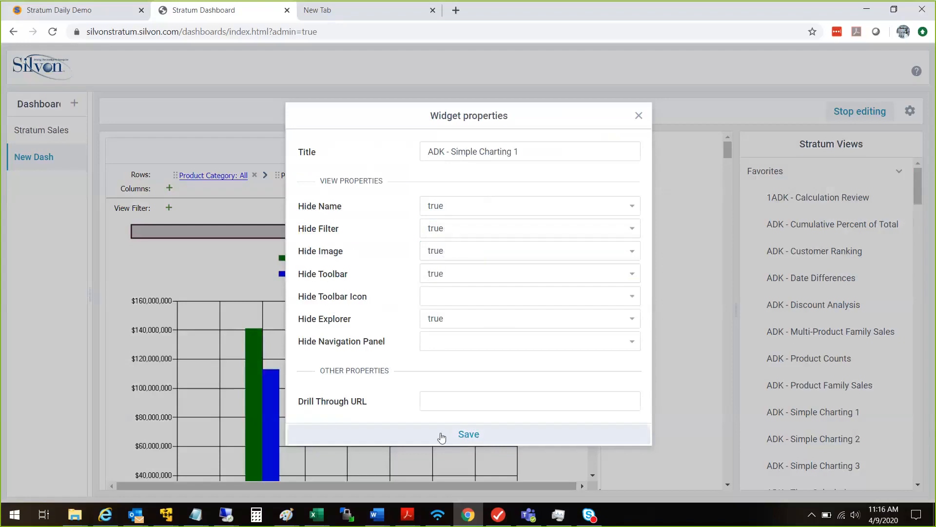
pyautogui.click(443, 299)
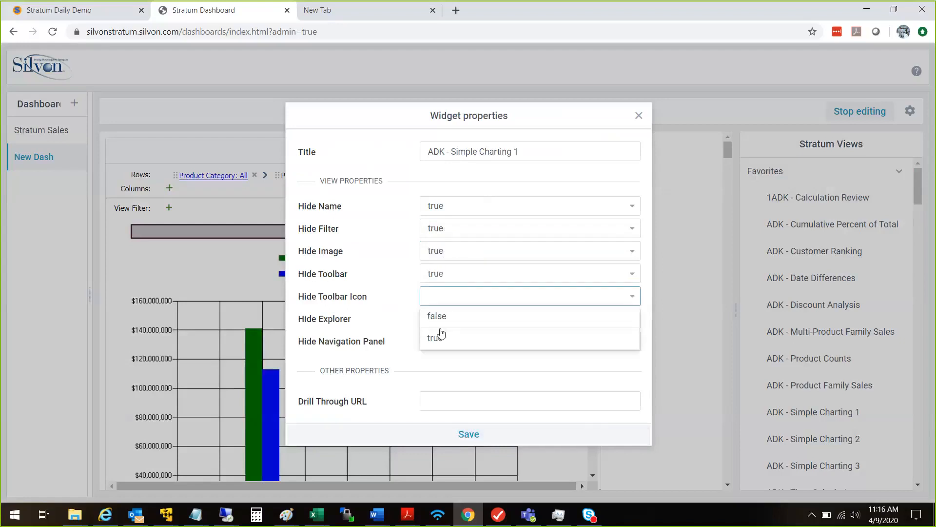
pyautogui.click(439, 340)
pyautogui.click(468, 434)
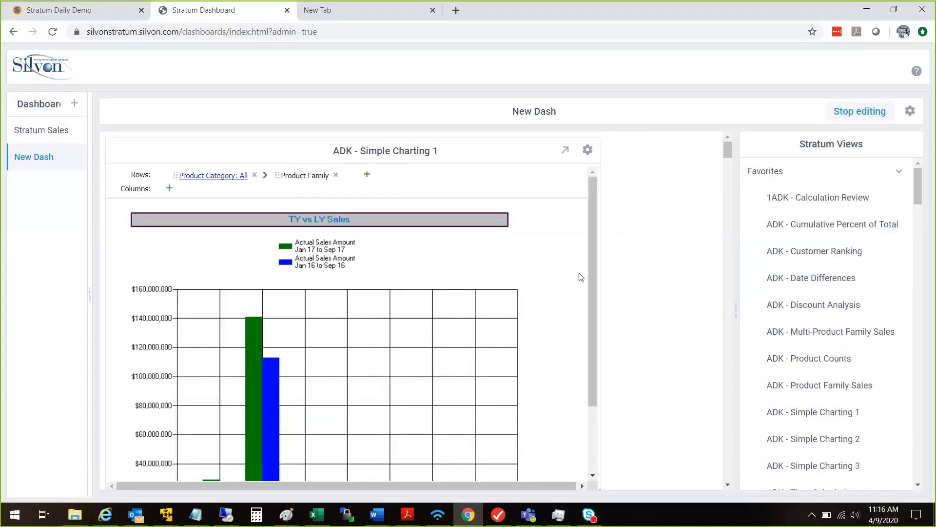
# Examine the widget's chart and the view's structure in the View Explorer, closing the explorer again
pyautogui.scroll(-1, 596, 297)
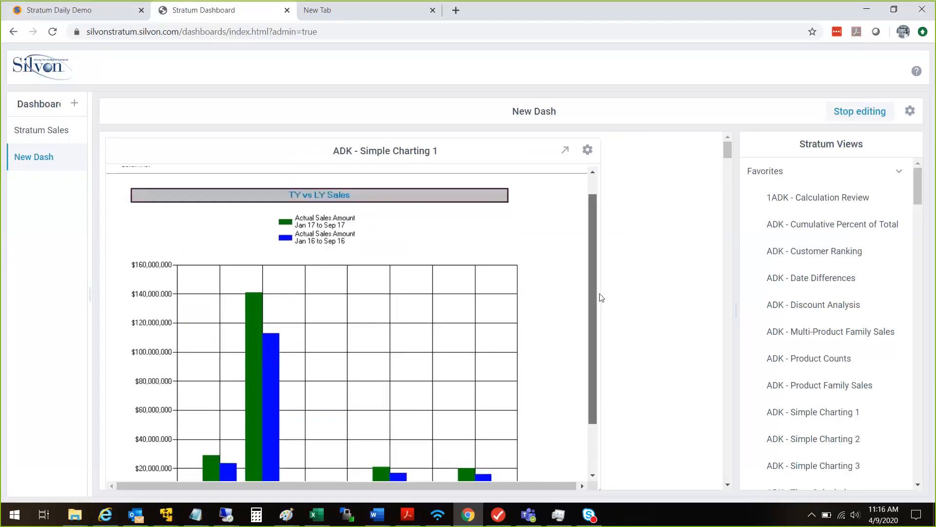
pyautogui.scroll(1, 597, 297)
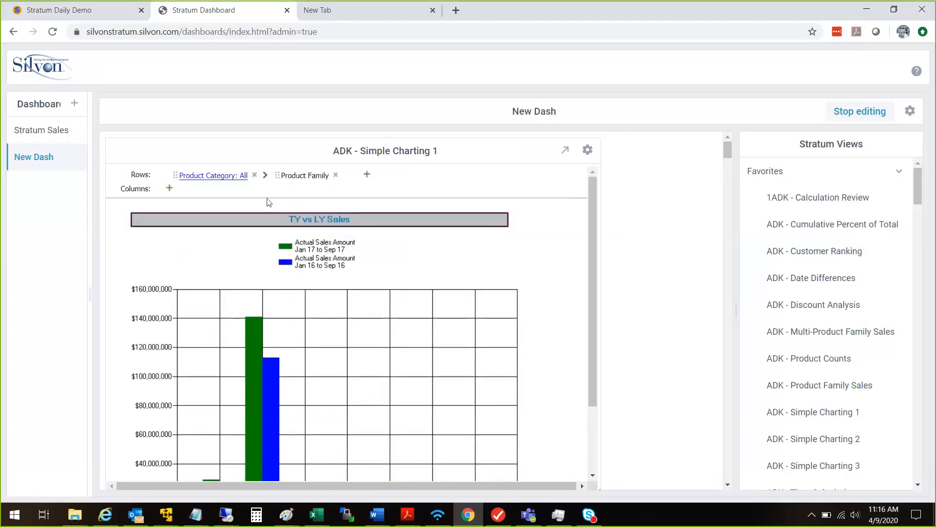
pyautogui.rightClick(299, 192)
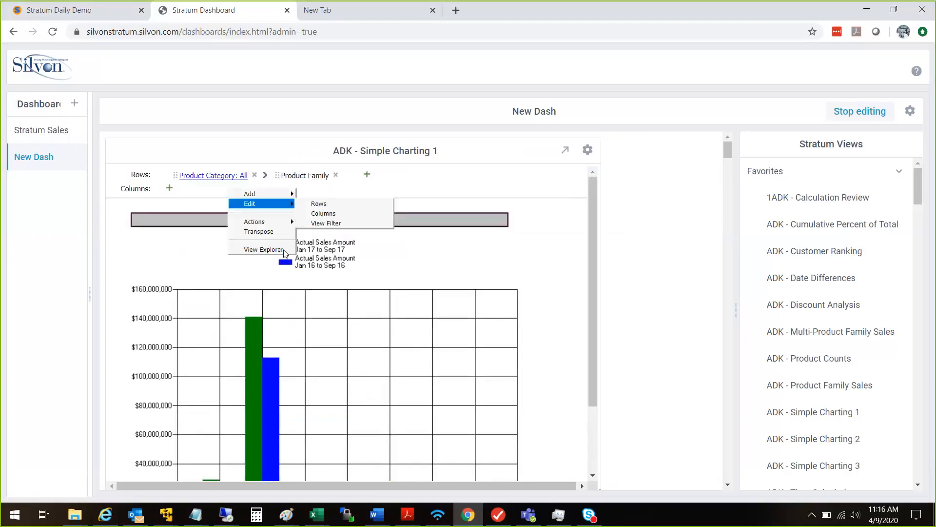
pyautogui.click(263, 250)
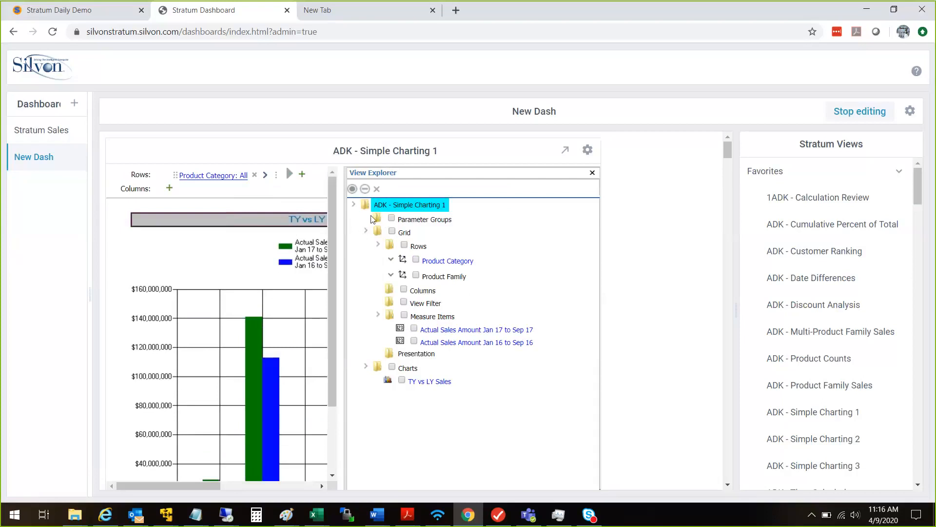
pyautogui.click(592, 173)
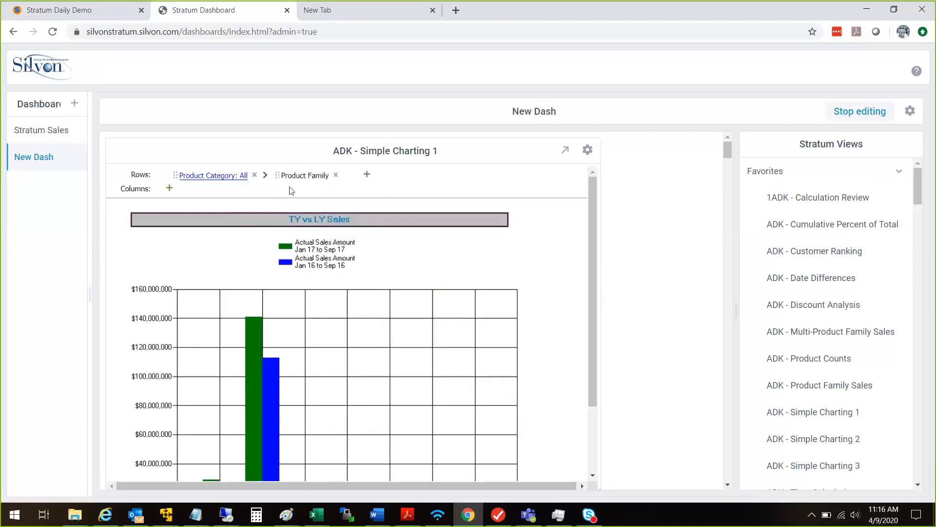
pyautogui.rightClick(254, 201)
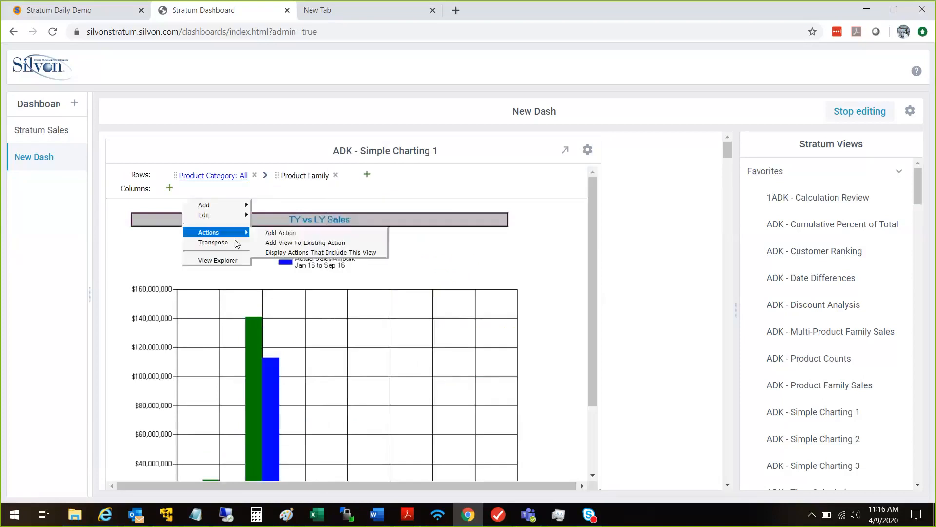
pyautogui.click(219, 259)
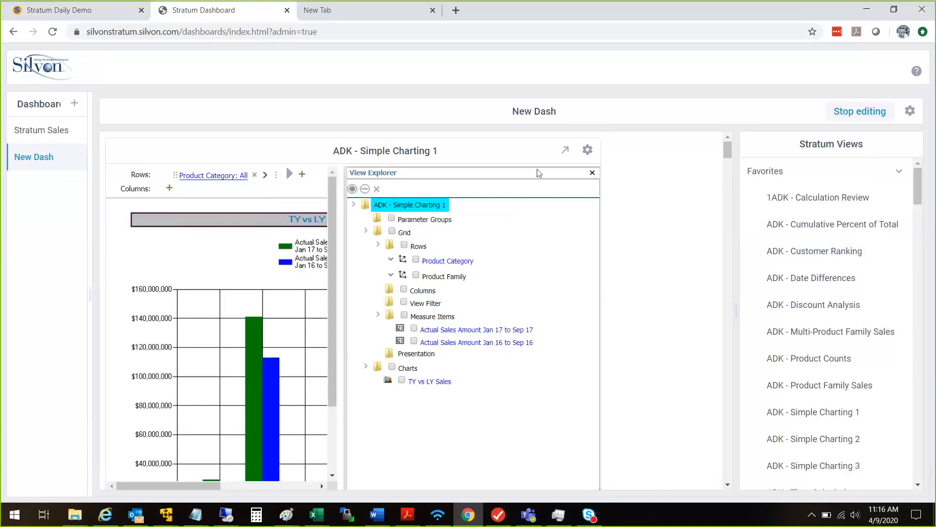
pyautogui.click(593, 175)
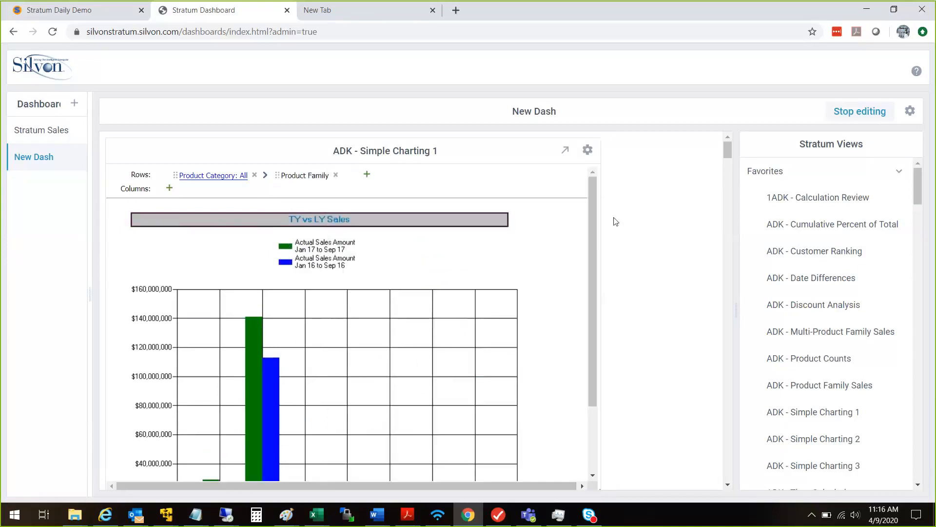
# Preview New Dash outside edit mode, and in edit mode narrow the ADK - Simple Charting 1 widget closer to the chart's width
pyautogui.click(875, 113)
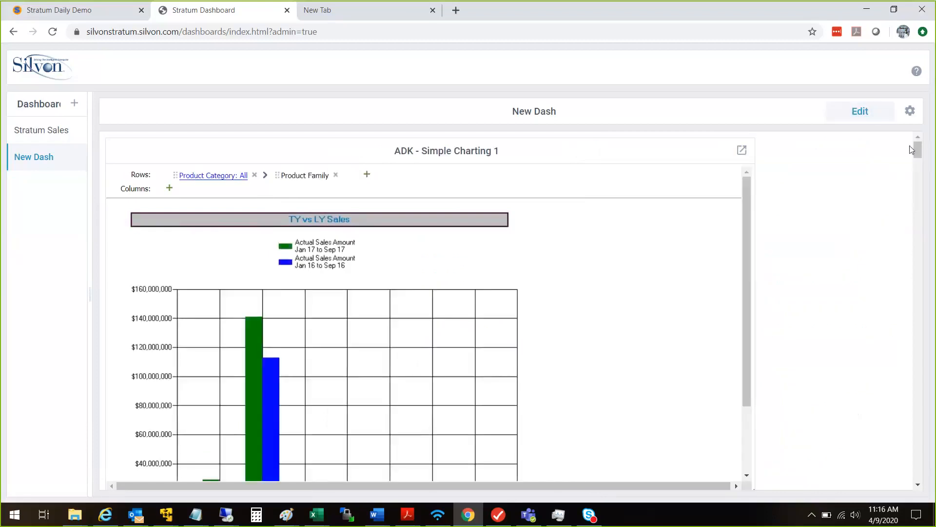
pyautogui.moveTo(919, 153); pyautogui.dragTo(919, 159)
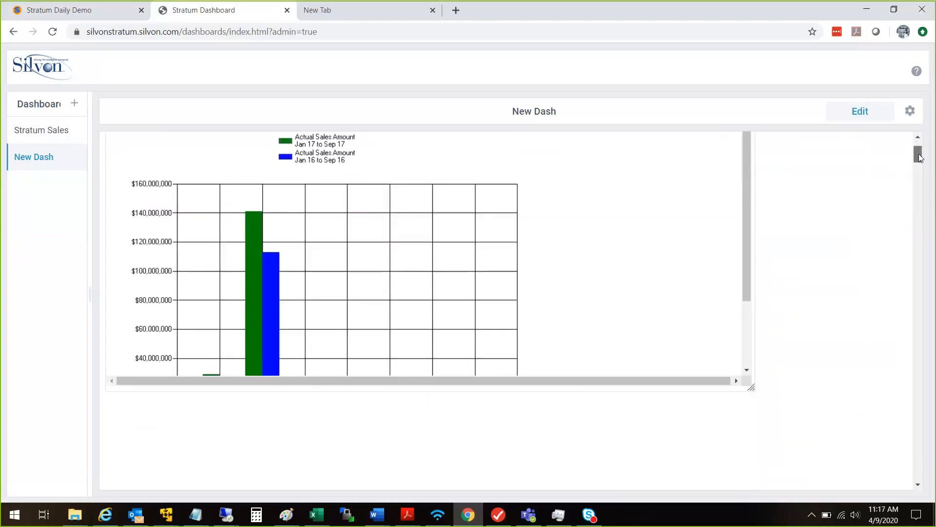
pyautogui.click(861, 113)
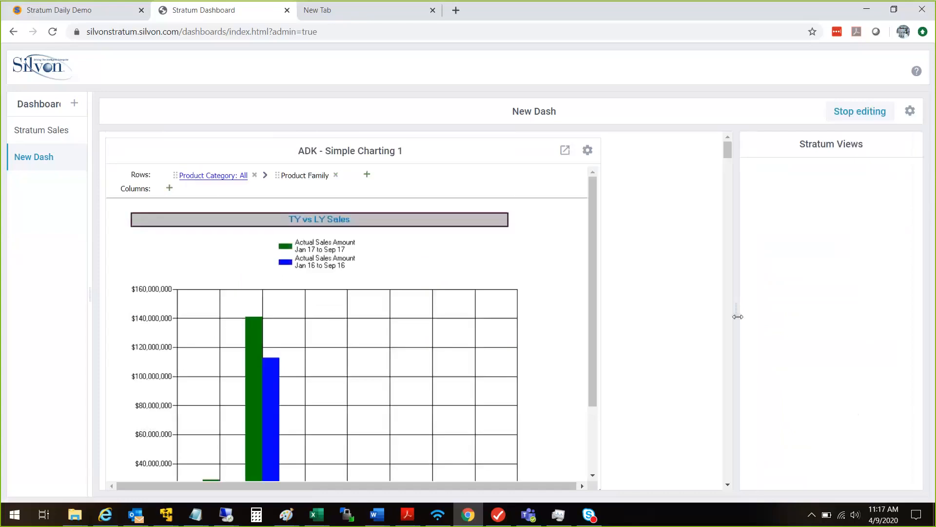
pyautogui.moveTo(738, 316)
pyautogui.mouseDown()
pyautogui.moveTo(675, 315)
pyautogui.moveTo(730, 315)
pyautogui.mouseUp()
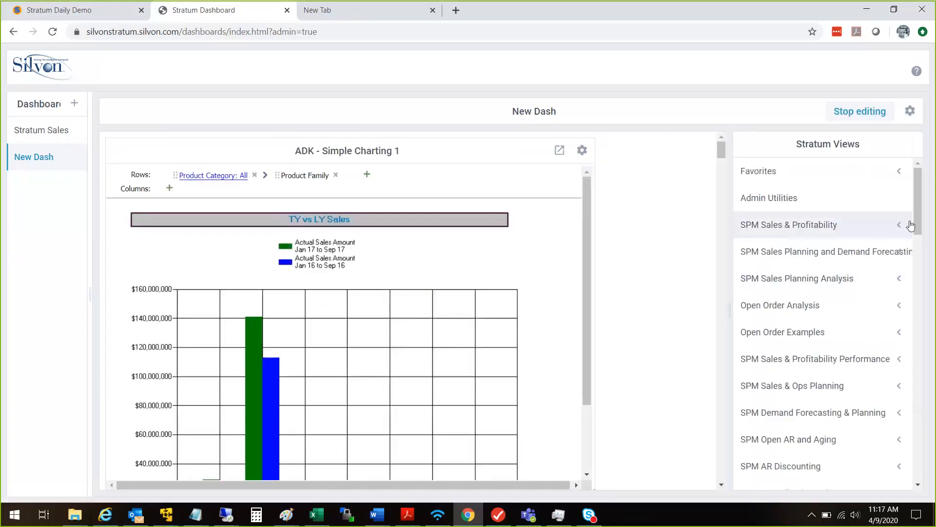
pyautogui.scroll(-3, 902, 224)
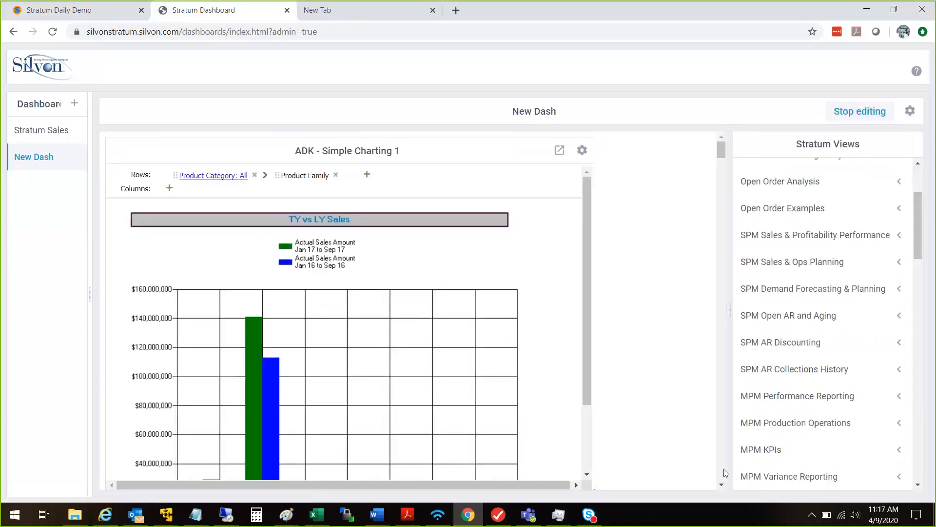
pyautogui.click(918, 485)
pyautogui.click(918, 485)
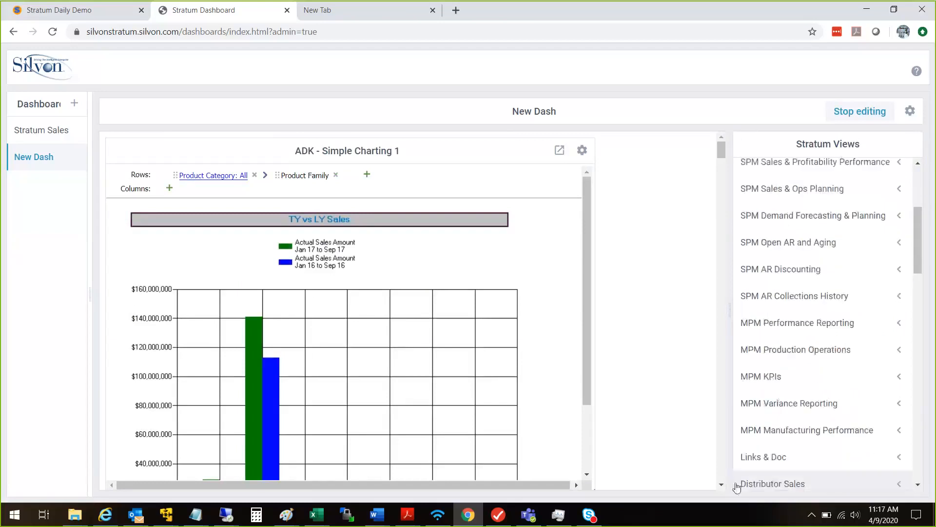
pyautogui.scroll(-1, 620, 468)
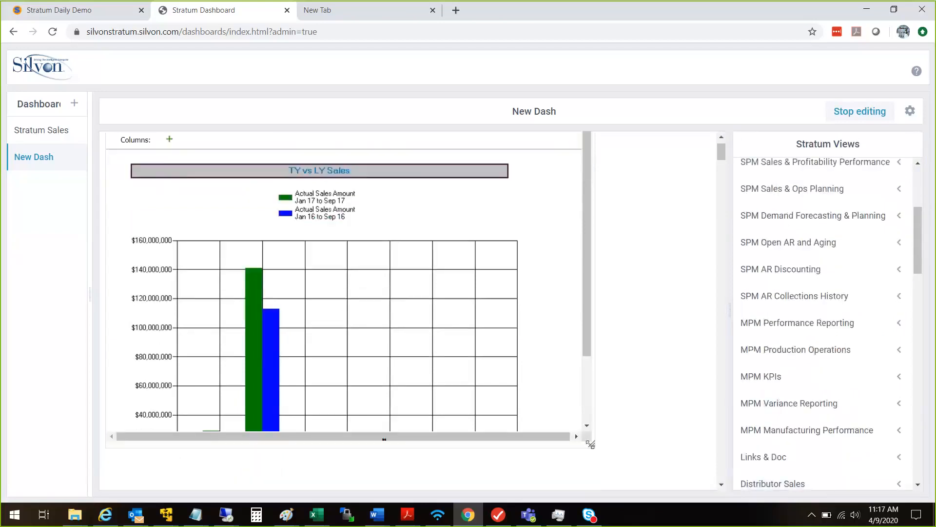
pyautogui.moveTo(590, 444); pyautogui.dragTo(523, 448)
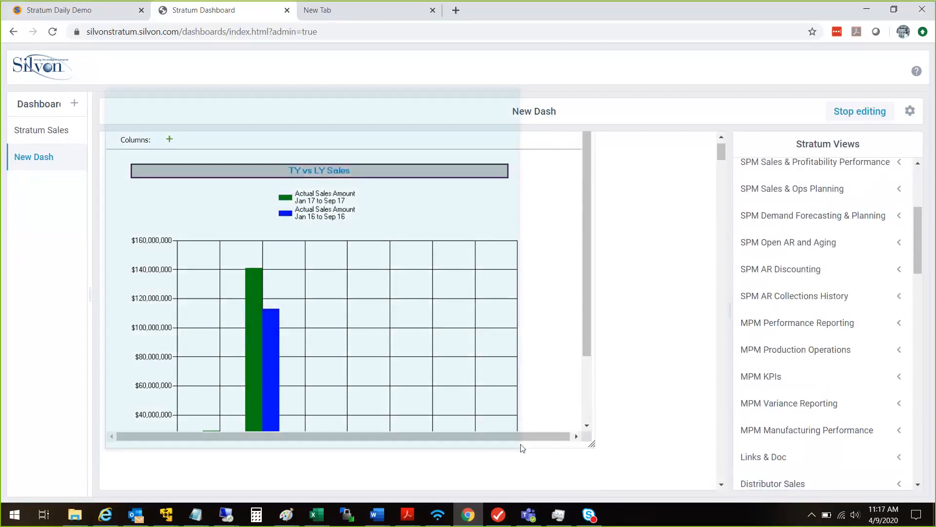
pyautogui.moveTo(523, 447)
pyautogui.mouseDown()
pyautogui.moveTo(552, 402)
pyautogui.moveTo(590, 441)
pyautogui.moveTo(526, 442)
pyautogui.mouseUp()
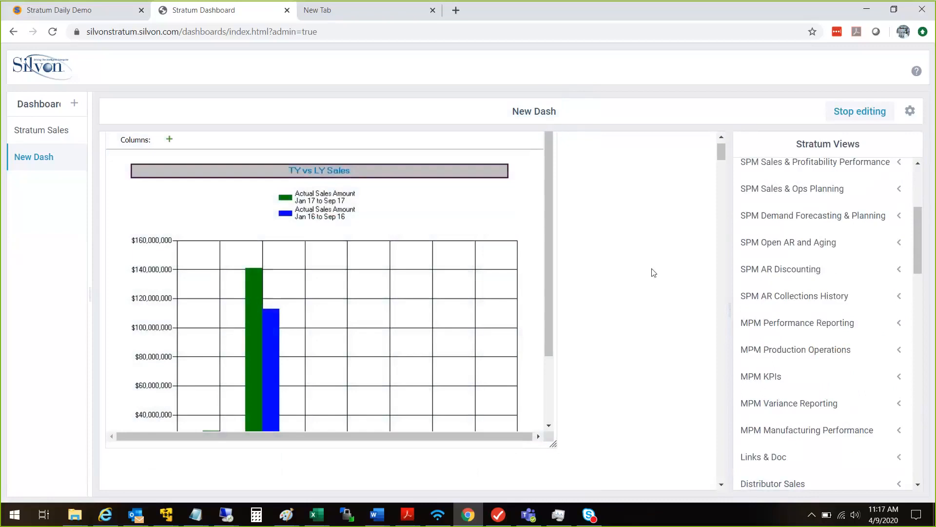
# Stop editing New Dash and check how the chart fits inside the narrowed widget
pyautogui.click(862, 111)
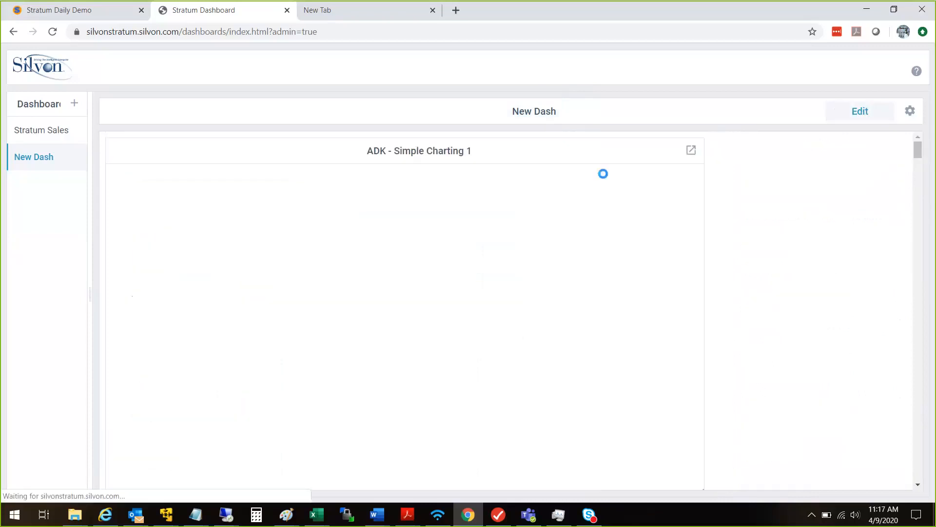
pyautogui.scroll(-1, 695, 195)
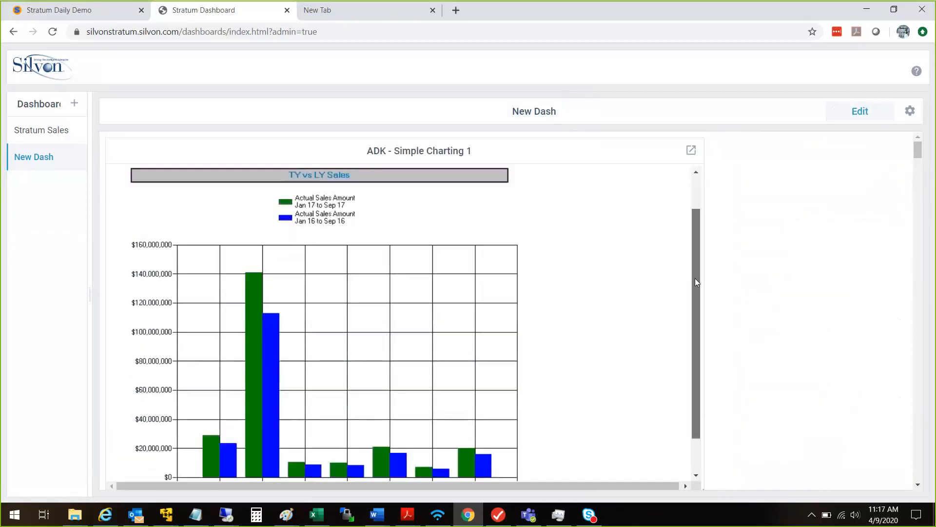
pyautogui.scroll(1, 692, 215)
pyautogui.scroll(-3, 701, 219)
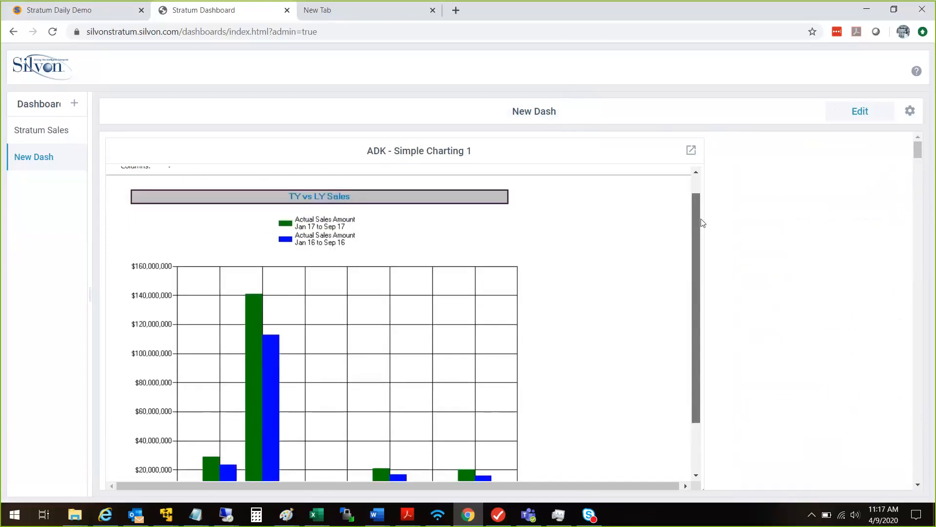
pyautogui.scroll(3, 703, 253)
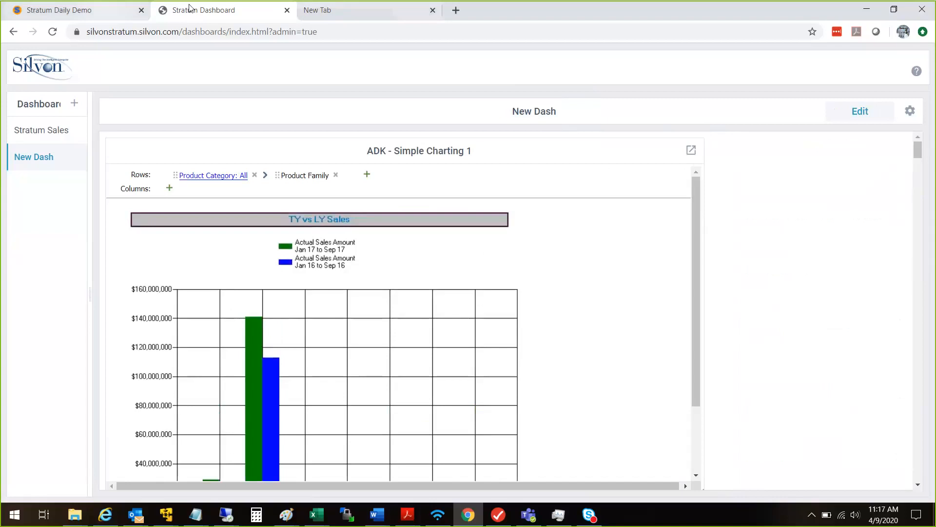
# Switch to the Stratum Daily Demo page and set the TY vs LY Sales chart area to 500 px high and 600 px wide
pyautogui.click(73, 10)
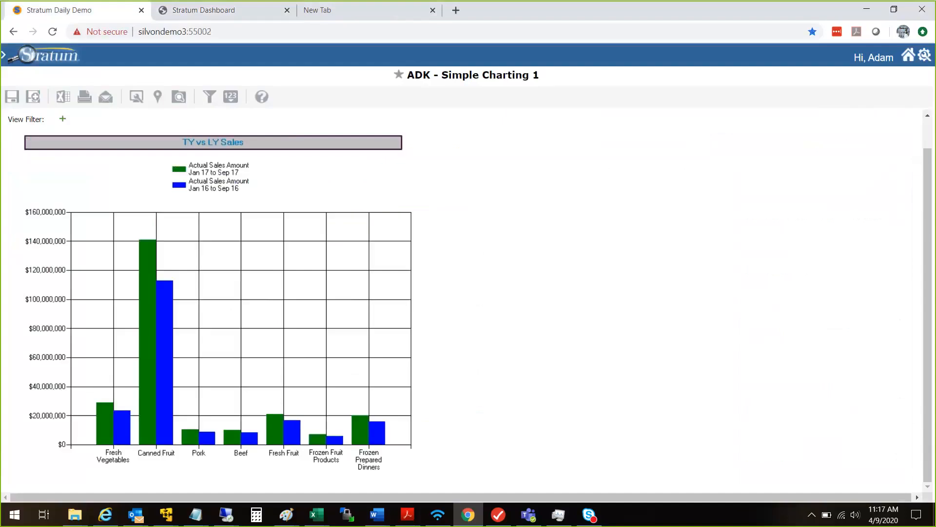
pyautogui.rightClick(233, 261)
pyautogui.moveTo(216, 304)
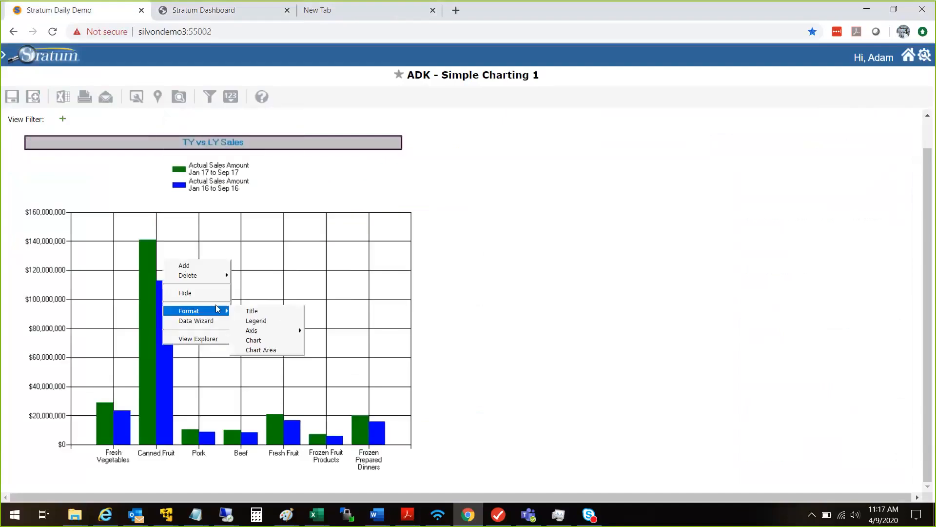
pyautogui.click(261, 350)
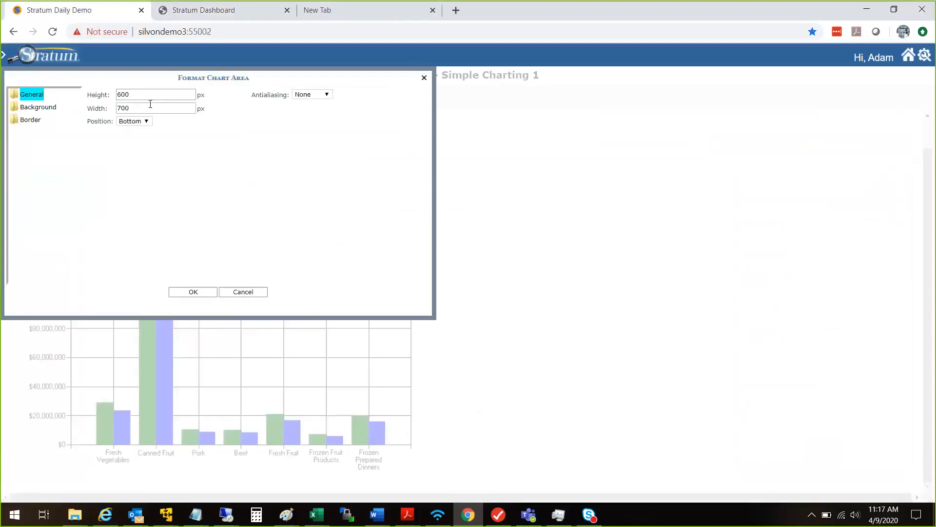
pyautogui.moveTo(147, 94); pyautogui.dragTo(77, 89)
pyautogui.write('500')
pyautogui.press('Tab')
pyautogui.write('600')
pyautogui.click(191, 199)
pyautogui.press('Return')
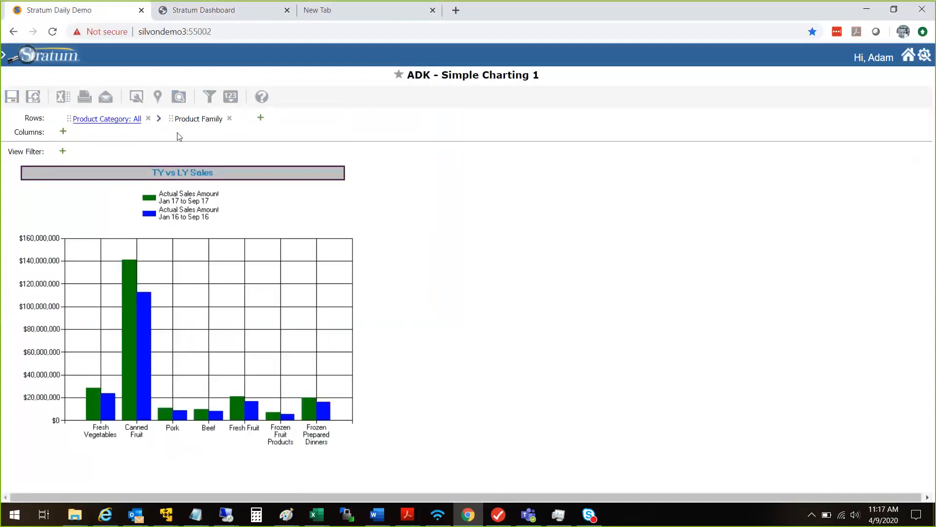
# Review the view's Display Options and the chart's formatting choices without changing anything
pyautogui.click(136, 97)
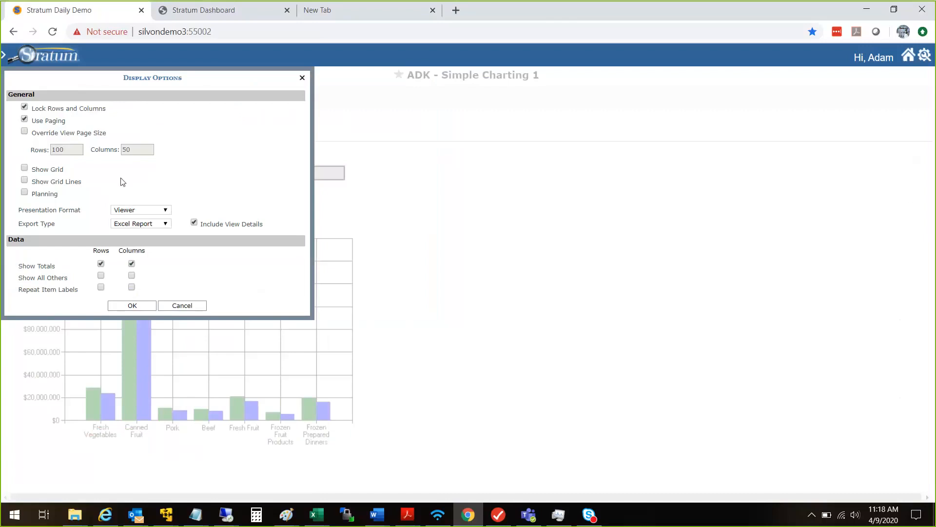
pyautogui.click(182, 306)
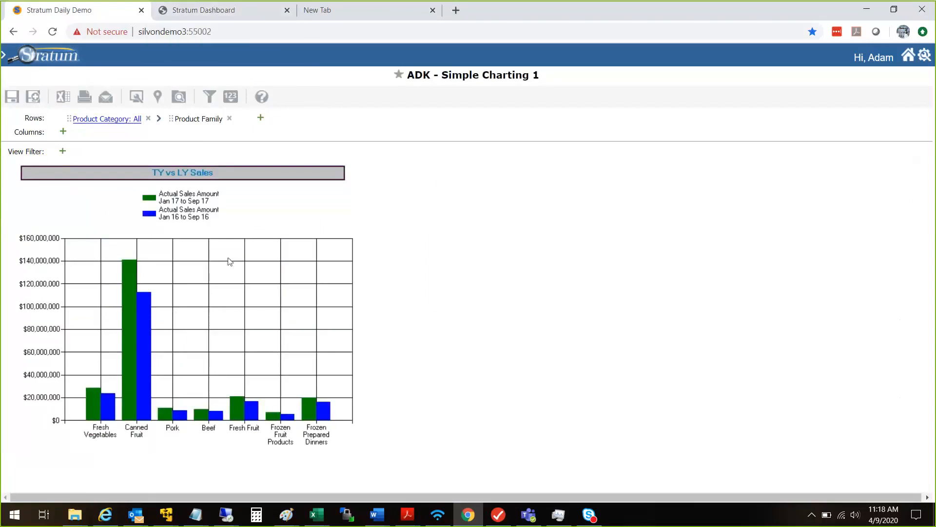
pyautogui.rightClick(319, 423)
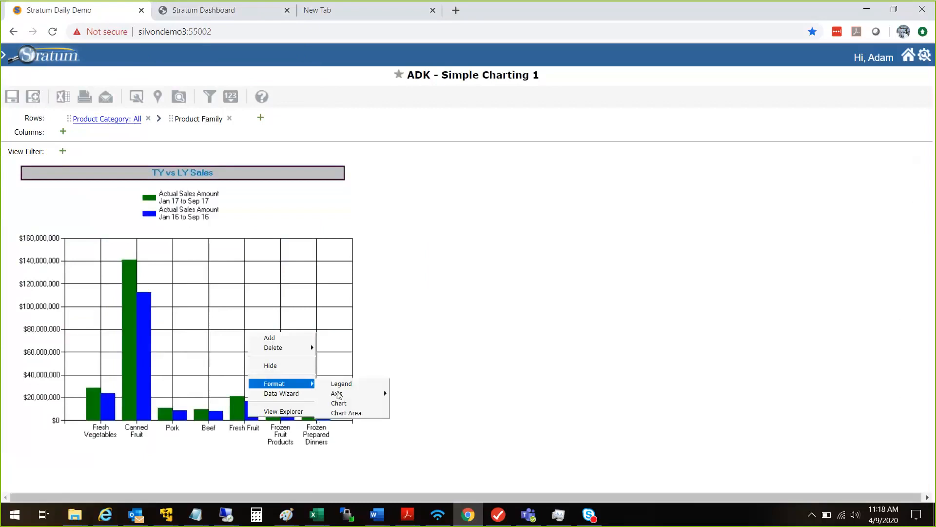
pyautogui.click(437, 483)
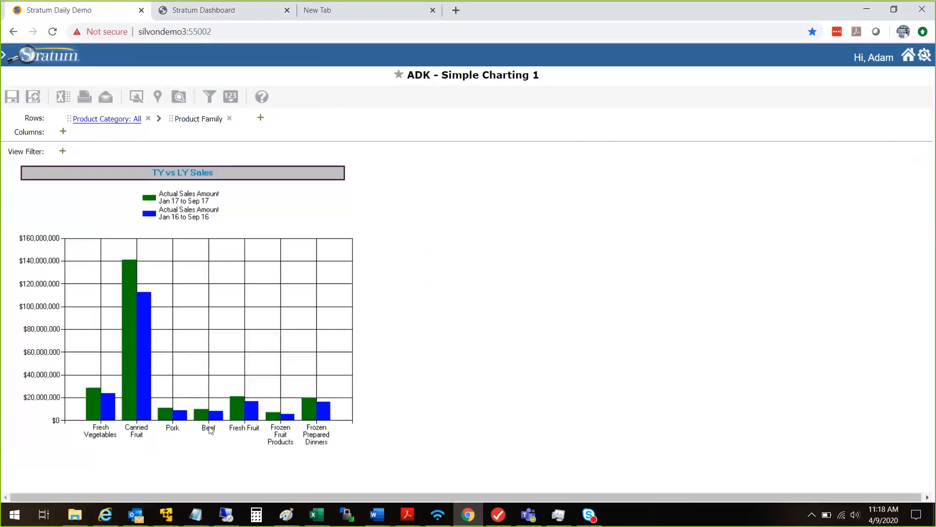
# Set the font angle of the primary horizontal axis labels on the TY vs LY Sales chart to 45
pyautogui.rightClick(284, 422)
pyautogui.moveTo(272, 385)
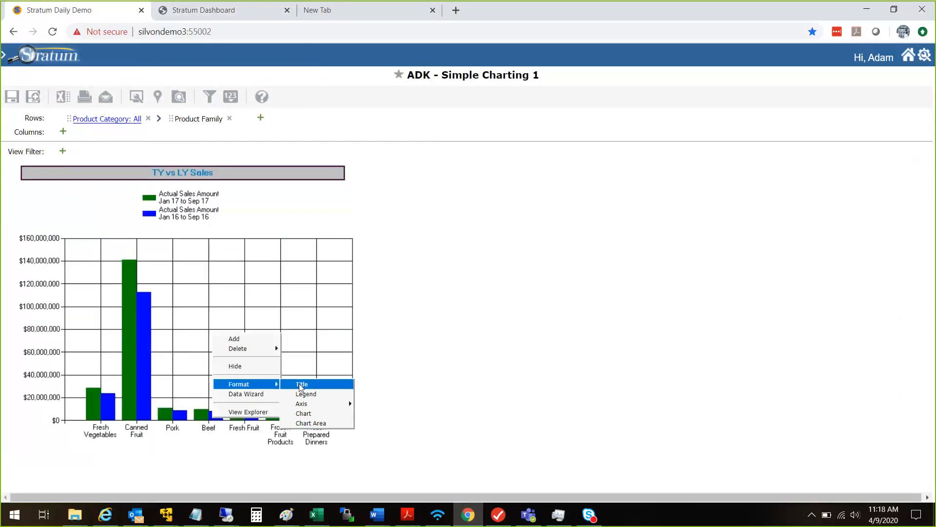
pyautogui.moveTo(315, 403)
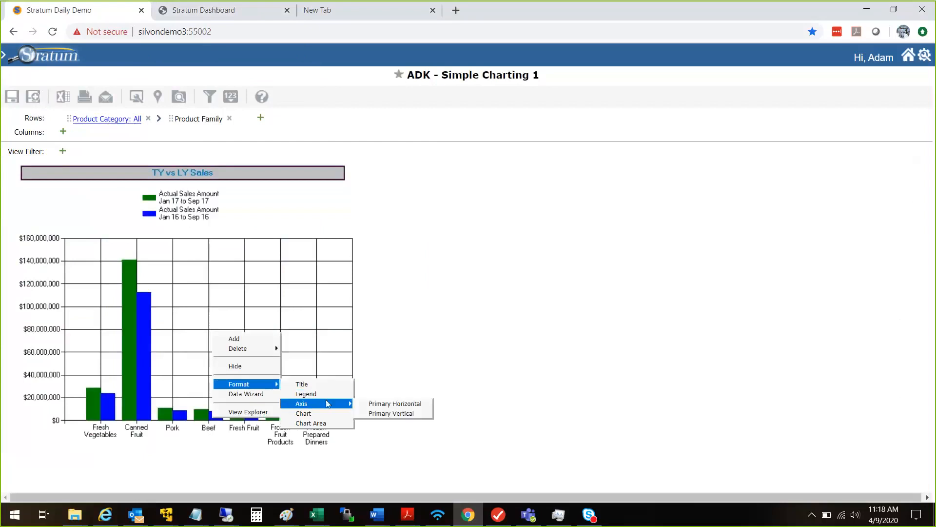
pyautogui.click(383, 404)
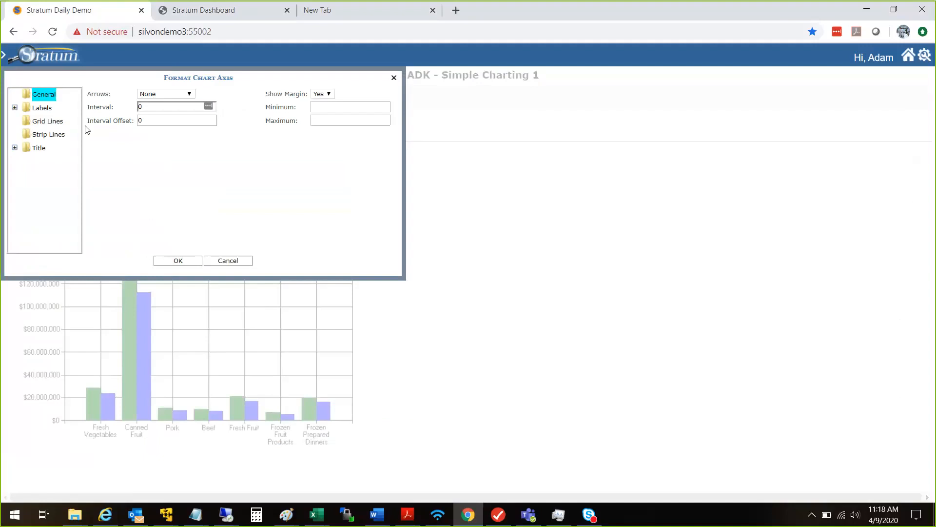
pyautogui.click(16, 108)
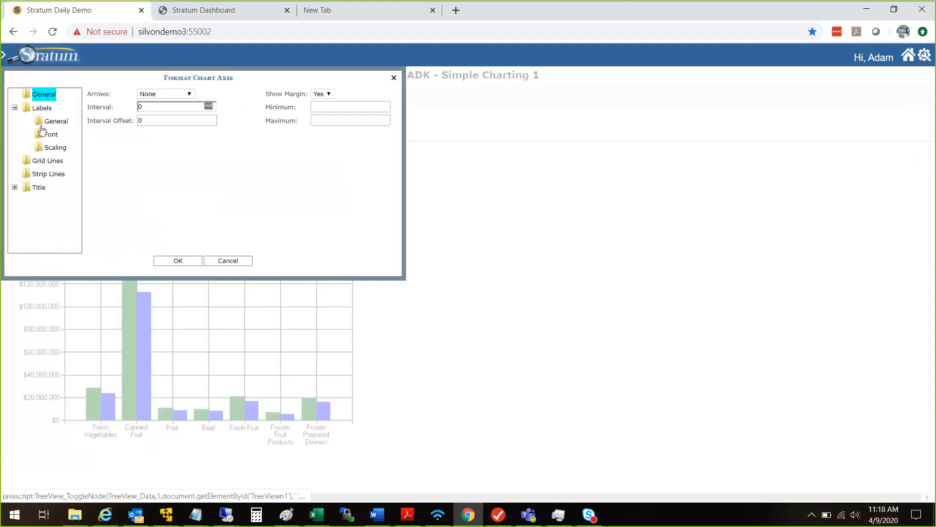
pyautogui.click(50, 134)
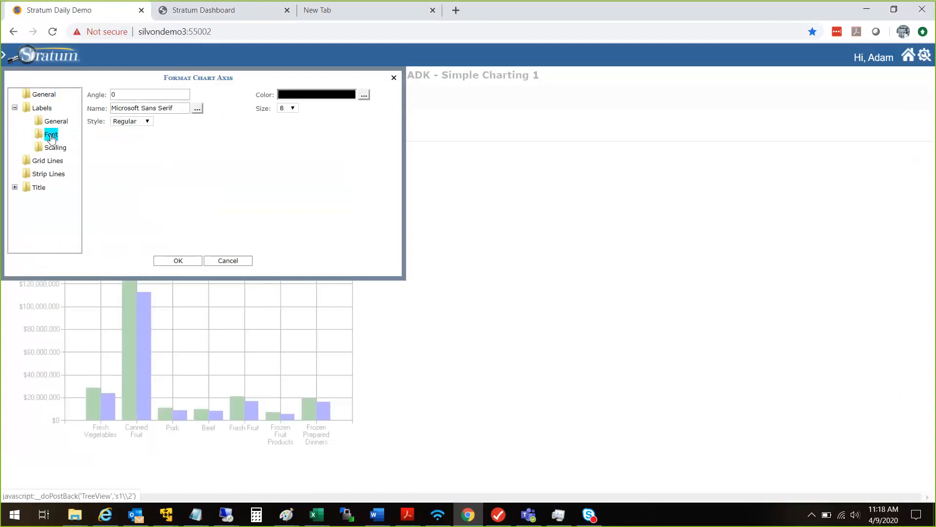
pyautogui.moveTo(118, 95); pyautogui.dragTo(93, 88)
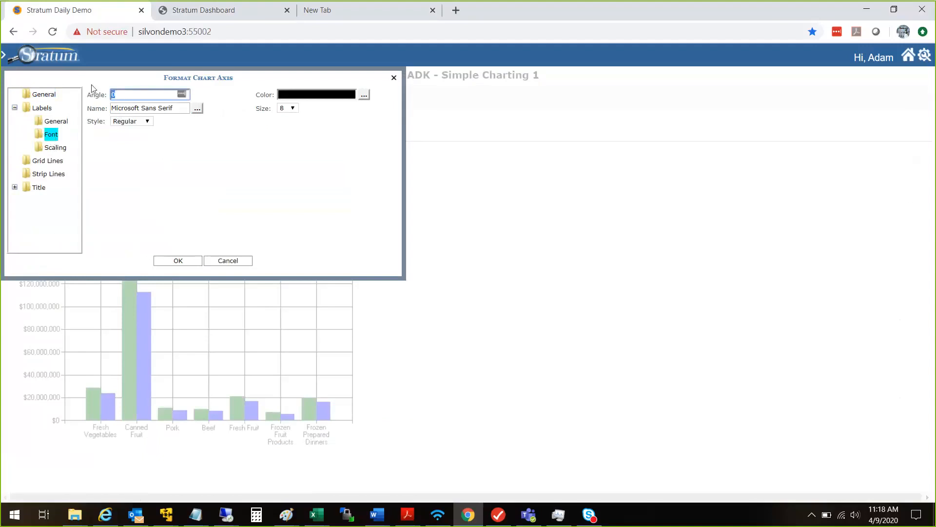
pyautogui.write('45')
pyautogui.click(170, 260)
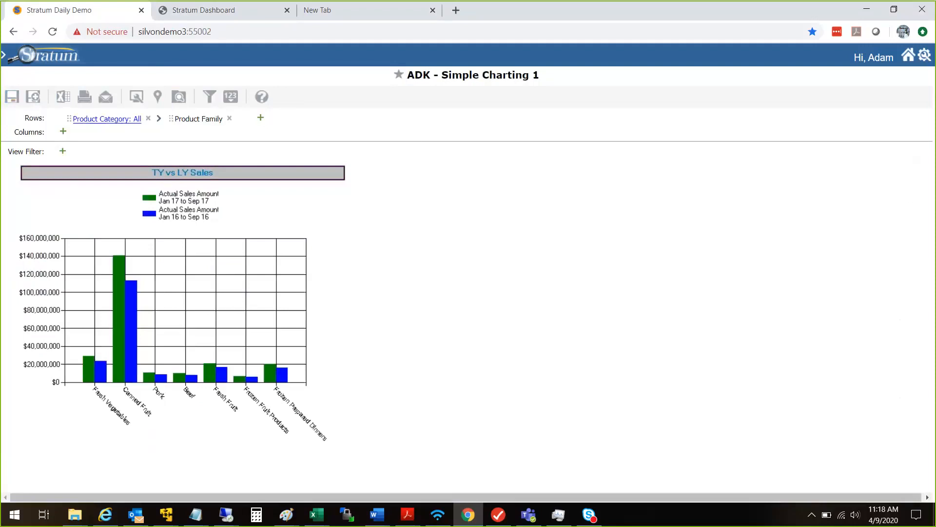
# Switch to the Stratum Dashboard page, reload it and reopen New Dash to check the updated chart
pyautogui.click(232, 13)
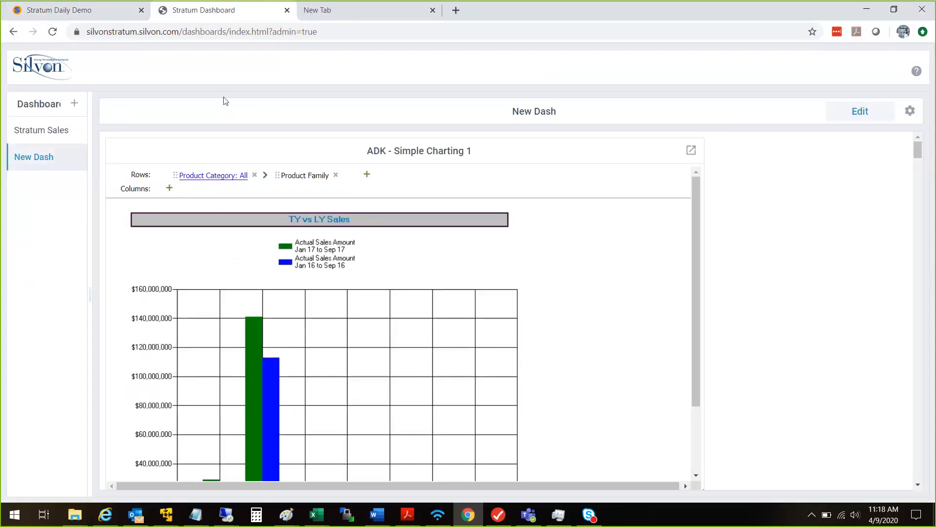
pyautogui.click(51, 32)
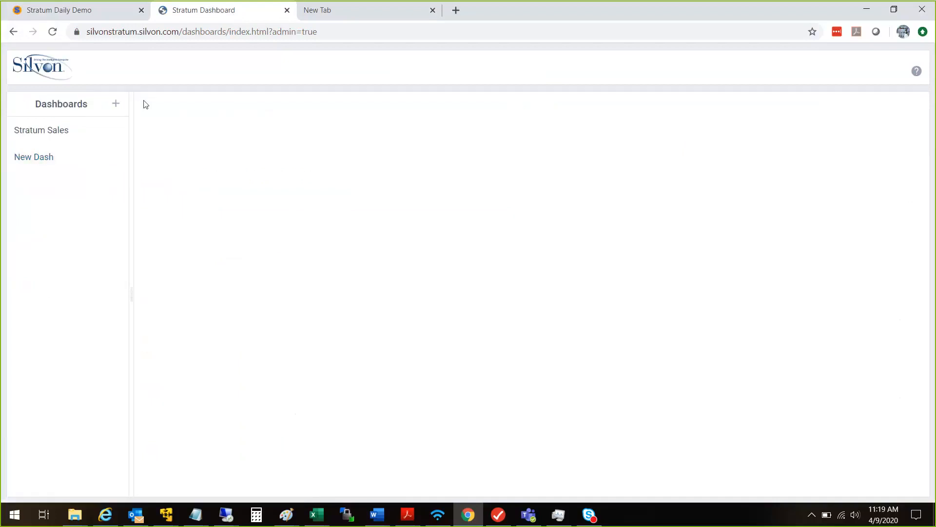
pyautogui.click(49, 155)
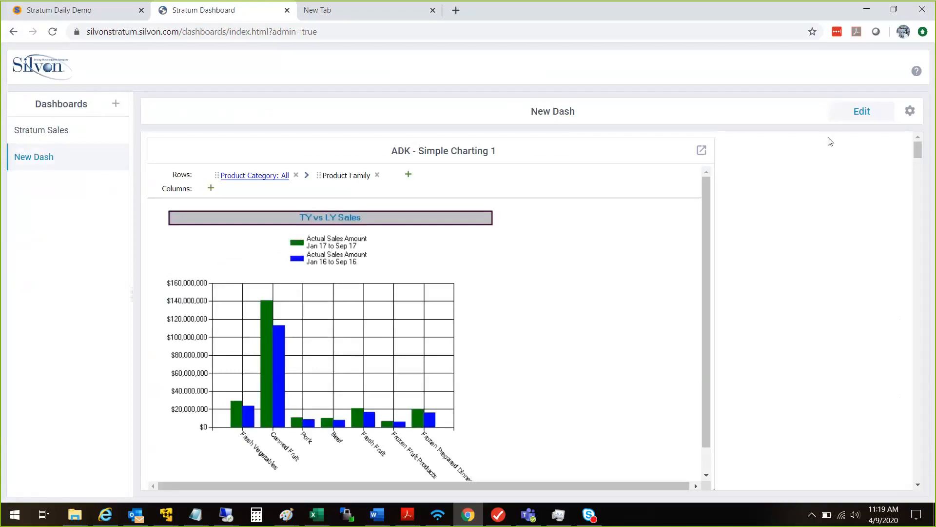
# In edit mode, narrow the ADK - Simple Charting 1 widget to about the chart's width, and stop editing New Dash
pyautogui.click(861, 112)
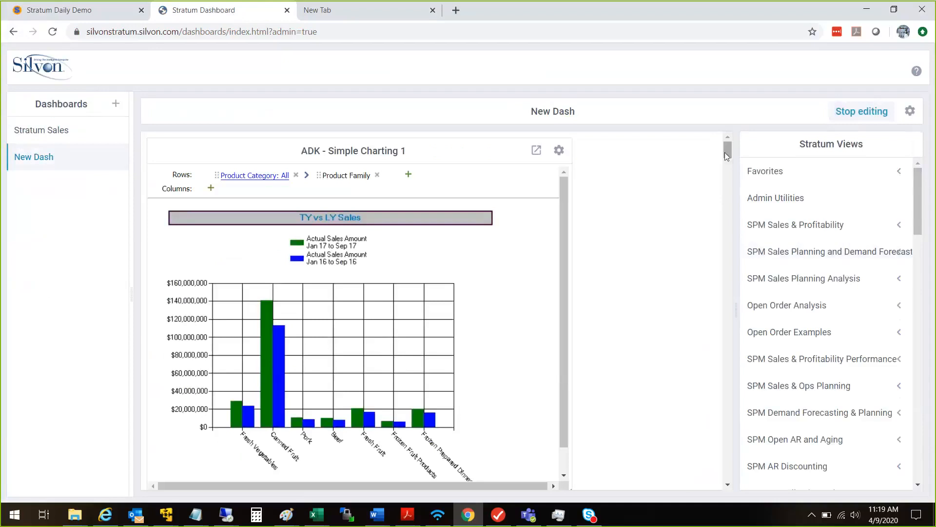
pyautogui.scroll(-3, 726, 488)
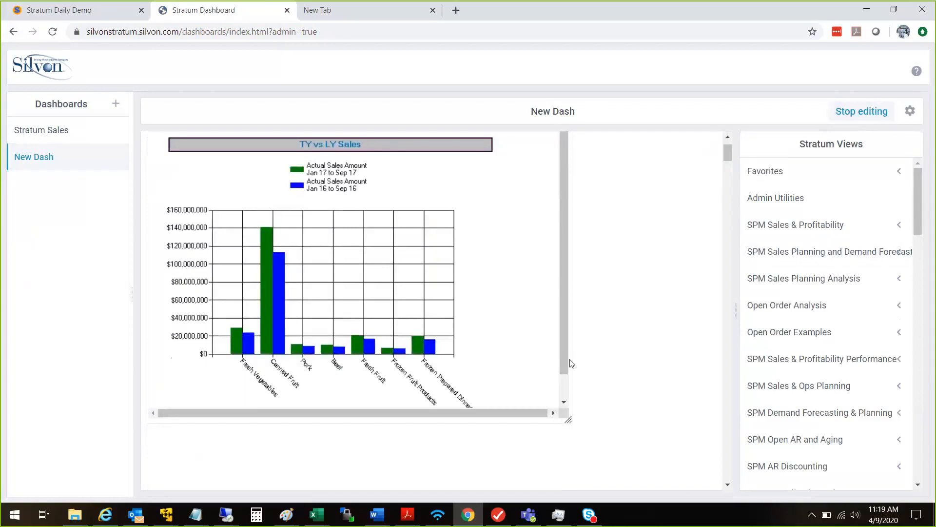
pyautogui.moveTo(566, 416); pyautogui.dragTo(497, 418)
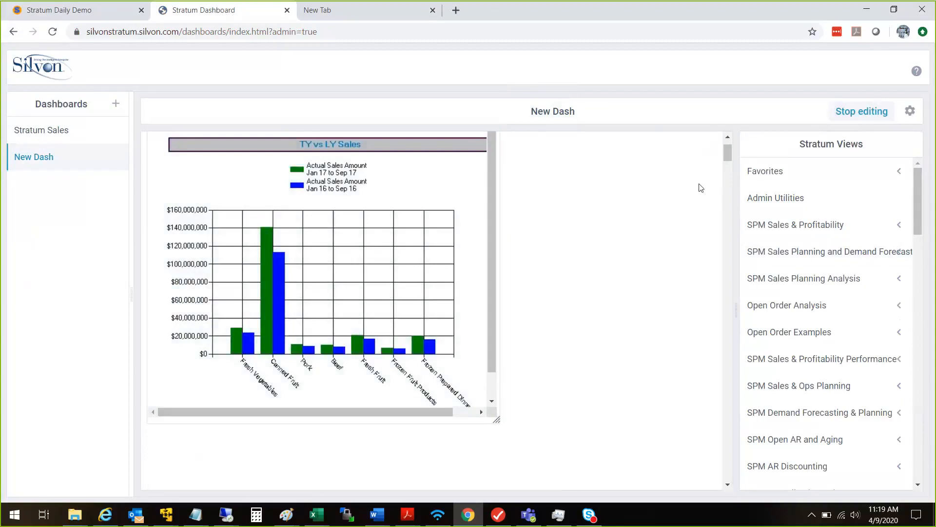
pyautogui.click(852, 113)
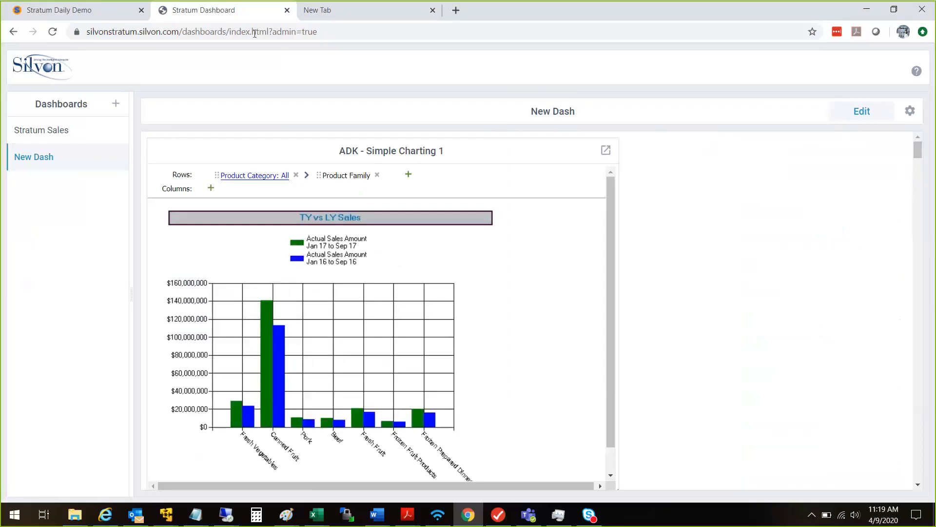
# Switch to the Stratum Daily Demo page and open the recently used view ADK - Simple Charting 2
pyautogui.click(58, 12)
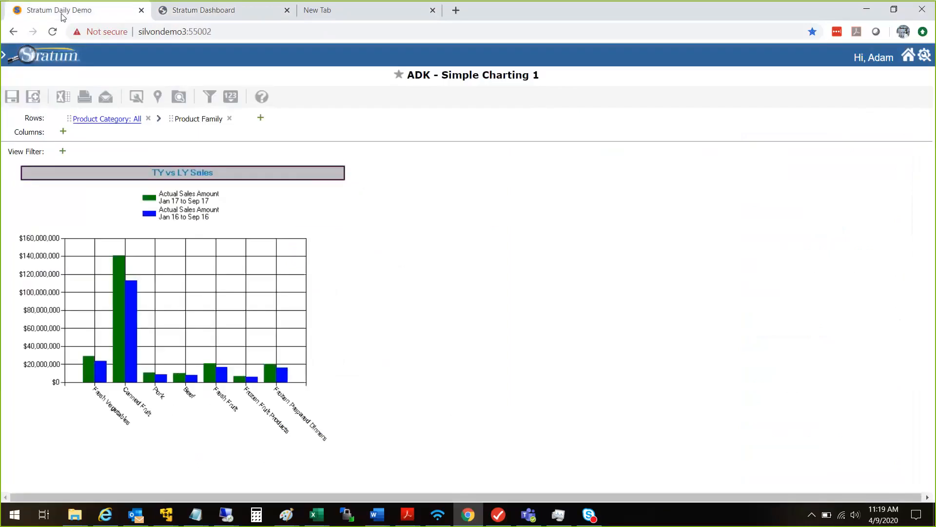
pyautogui.click(13, 62)
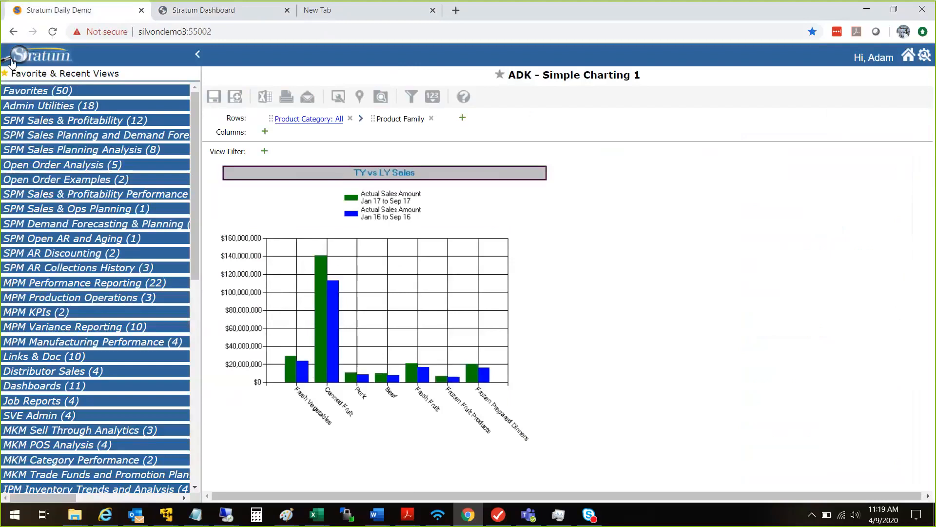
pyautogui.click(38, 77)
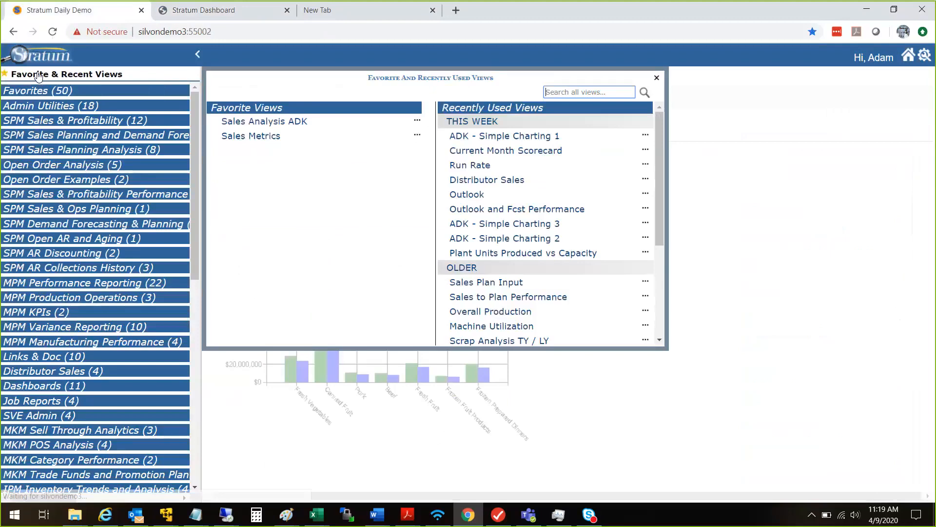
pyautogui.click(517, 238)
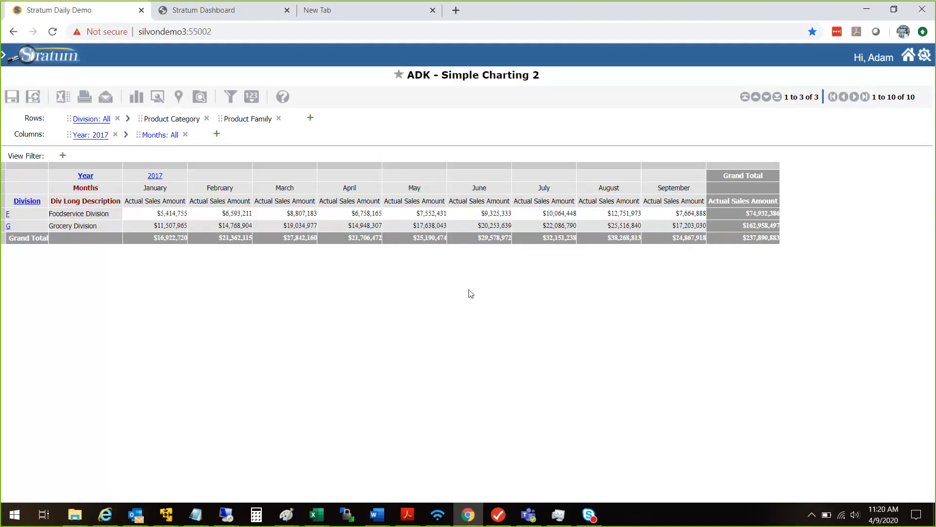
# Create a Line chart for the view, keeping the series taken dynamically from rows
pyautogui.click(136, 96)
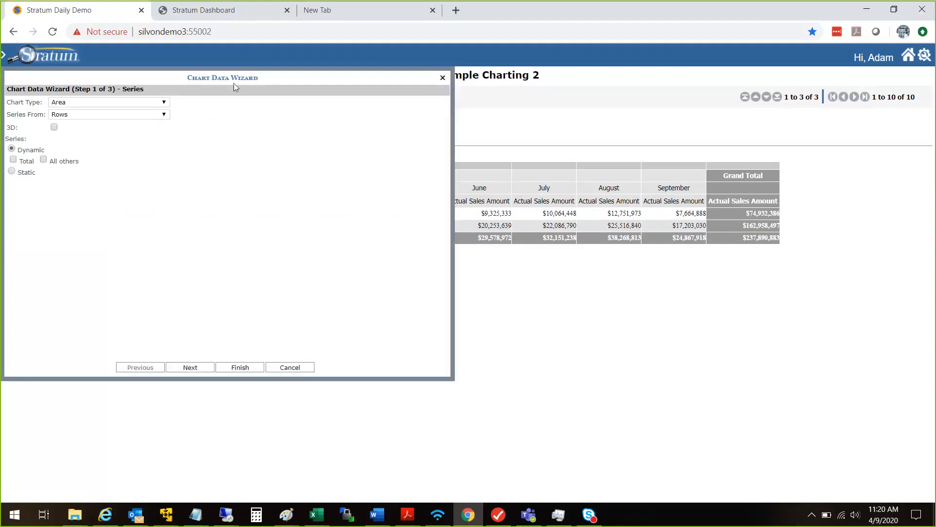
pyautogui.moveTo(249, 80); pyautogui.dragTo(649, 165)
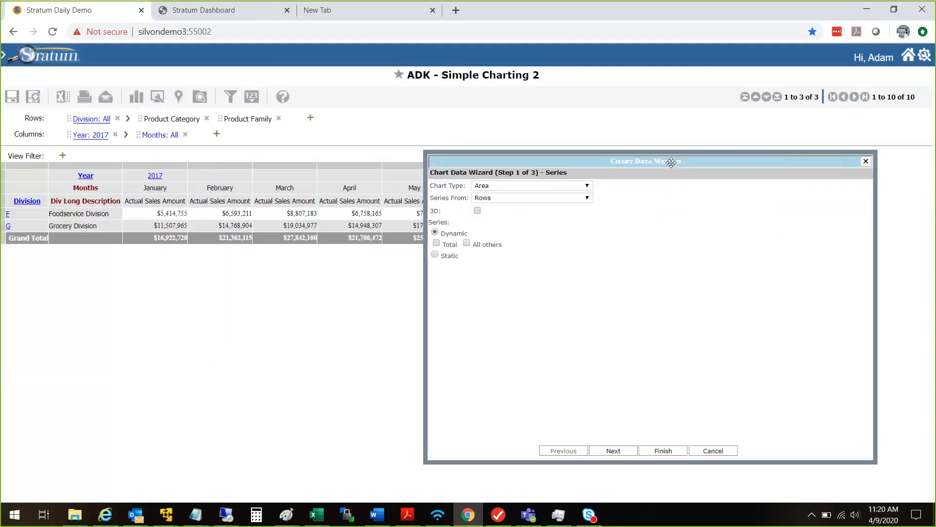
pyautogui.click(580, 185)
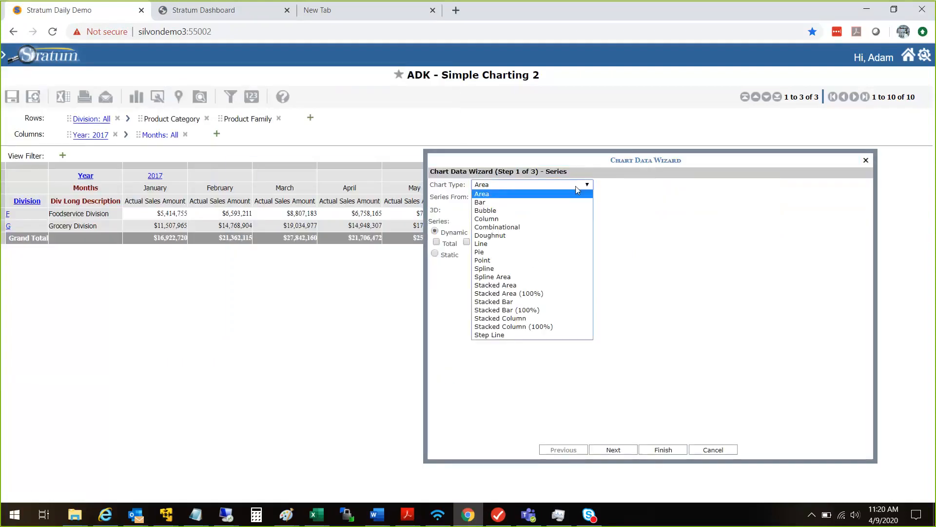
pyautogui.click(493, 243)
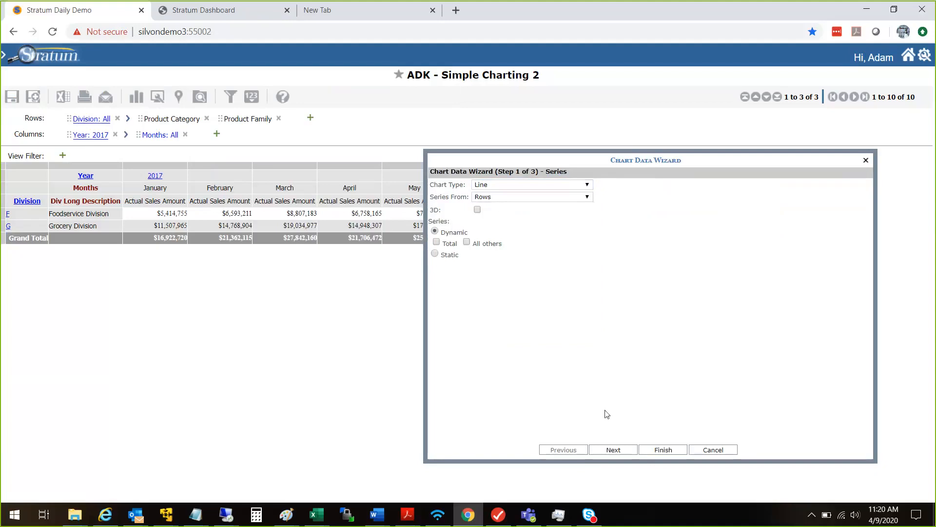
pyautogui.click(664, 451)
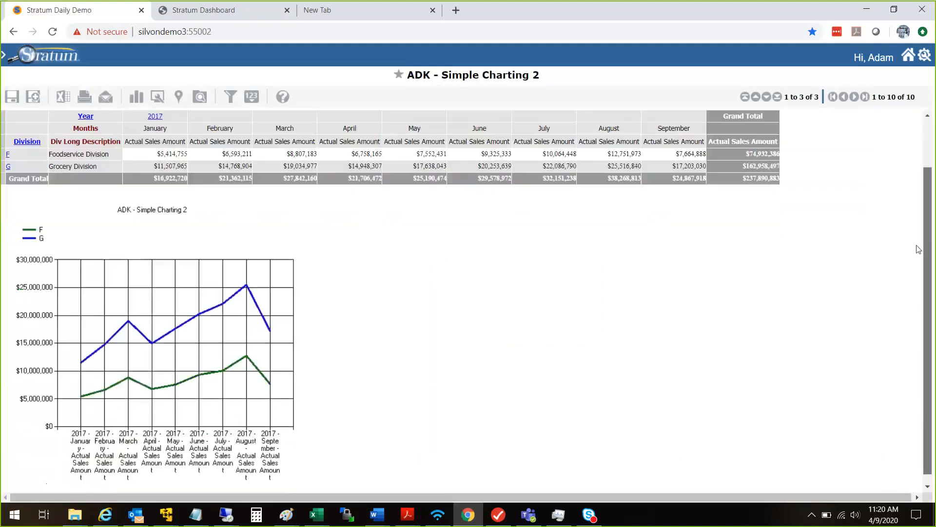
# Set the line chart's area to 600 px high and 600 px wide
pyautogui.scroll(-1, 919, 249)
pyautogui.scroll(3, 919, 236)
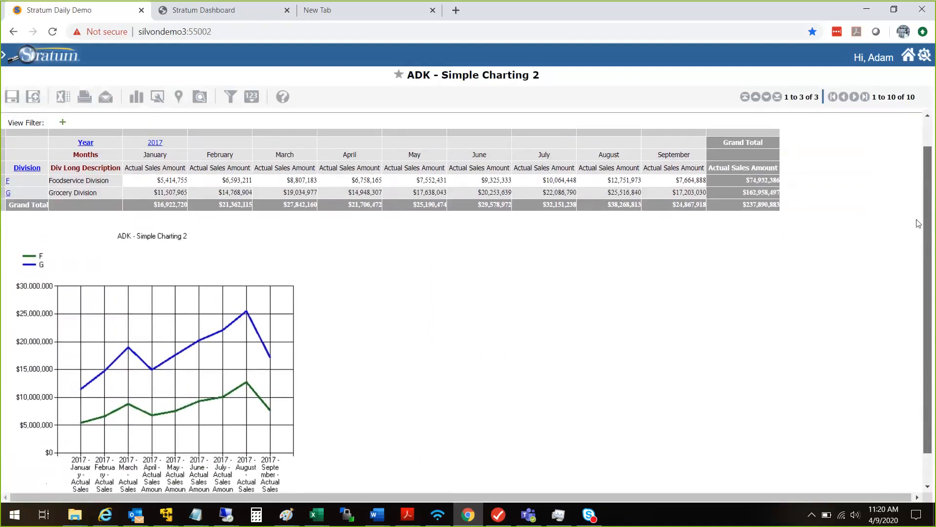
pyautogui.scroll(-3, 919, 229)
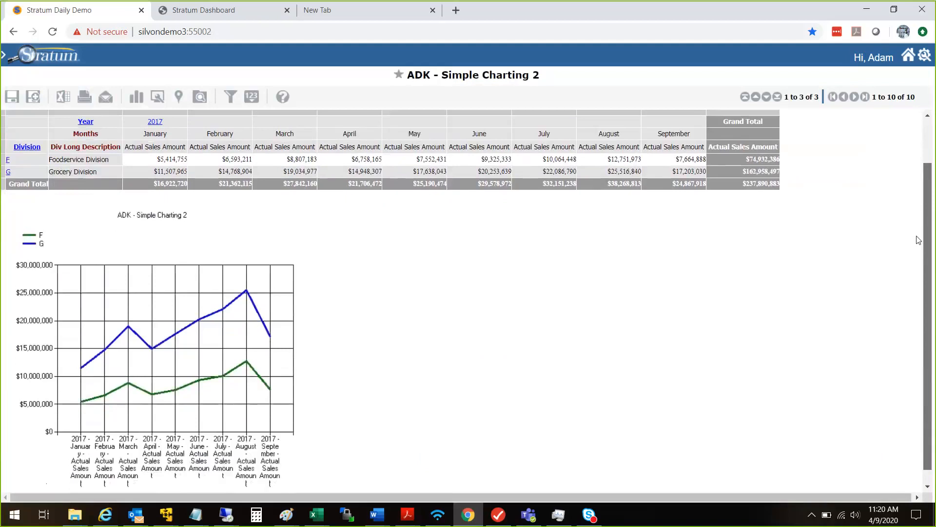
pyautogui.scroll(-2, 919, 240)
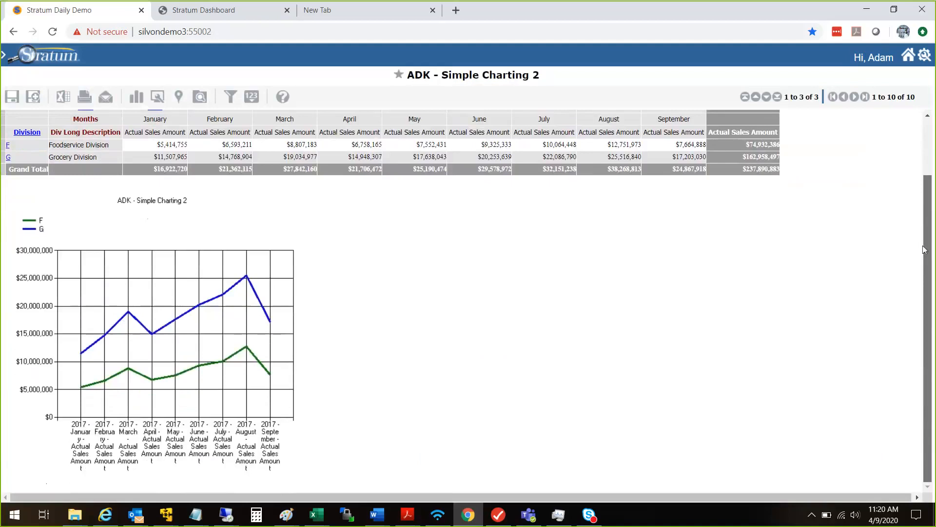
pyautogui.moveTo(925, 249)
pyautogui.mouseDown()
pyautogui.moveTo(926, 217)
pyautogui.moveTo(928, 240)
pyautogui.mouseUp()
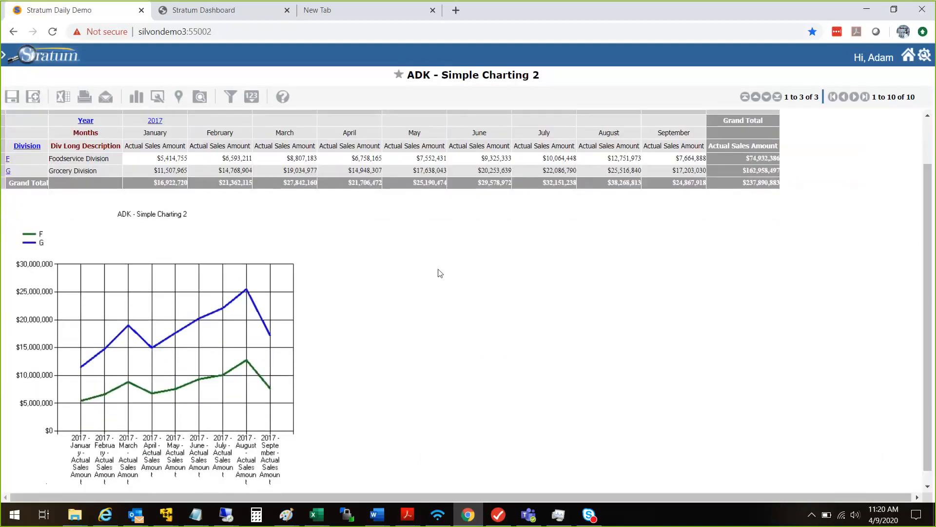
pyautogui.rightClick(148, 298)
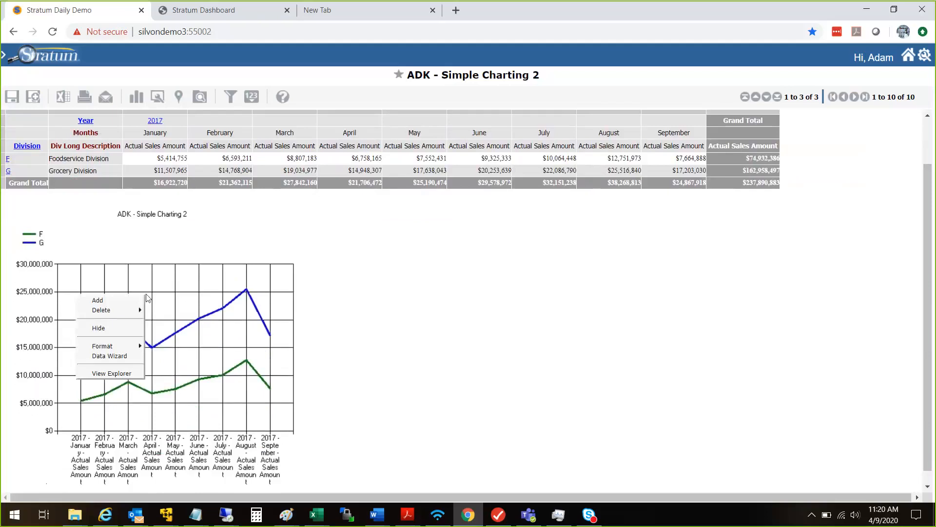
pyautogui.moveTo(130, 346)
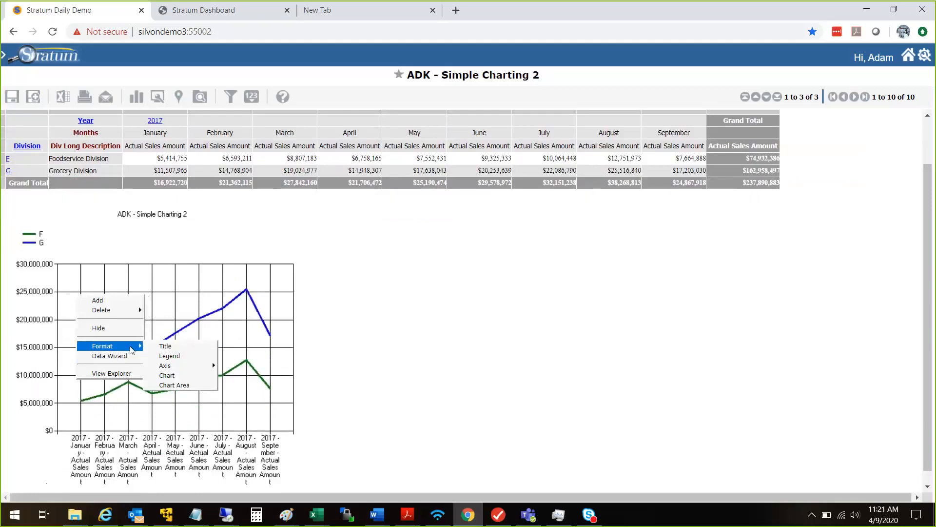
pyautogui.click(175, 385)
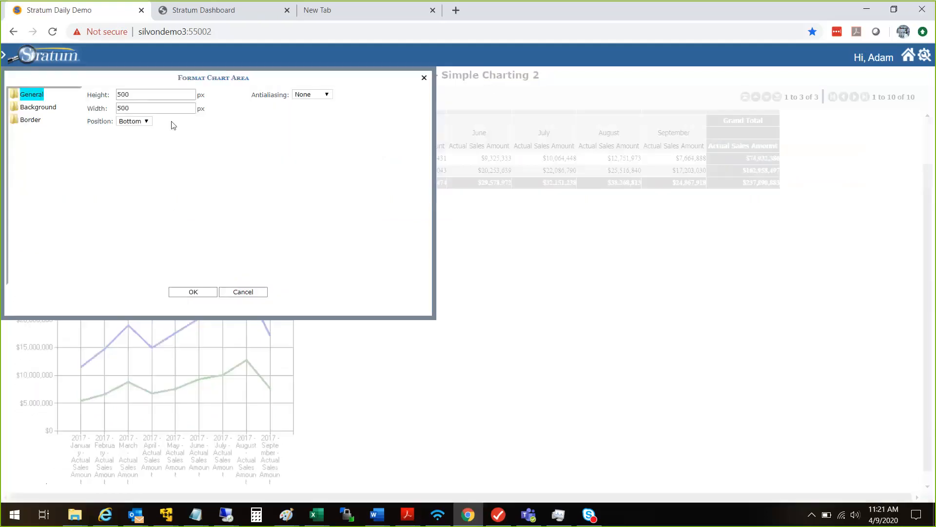
pyautogui.click(100, 97)
pyautogui.press('Tab')
pyautogui.write('600')
pyautogui.hotkey('shift', 'Tab')
pyautogui.moveTo(128, 95); pyautogui.dragTo(117, 98)
pyautogui.write('600')
pyautogui.click(194, 294)
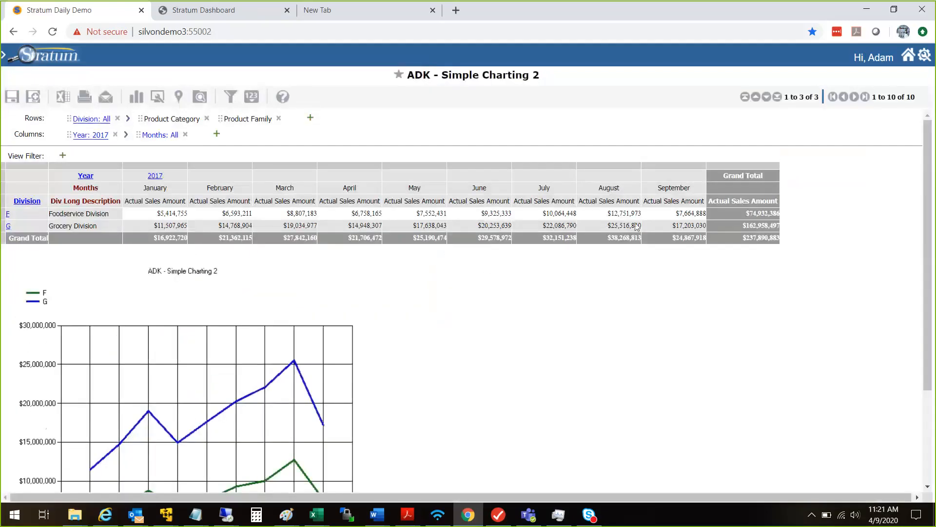
# Format the line chart's title font as size 10 with the Bold style
pyautogui.rightClick(209, 275)
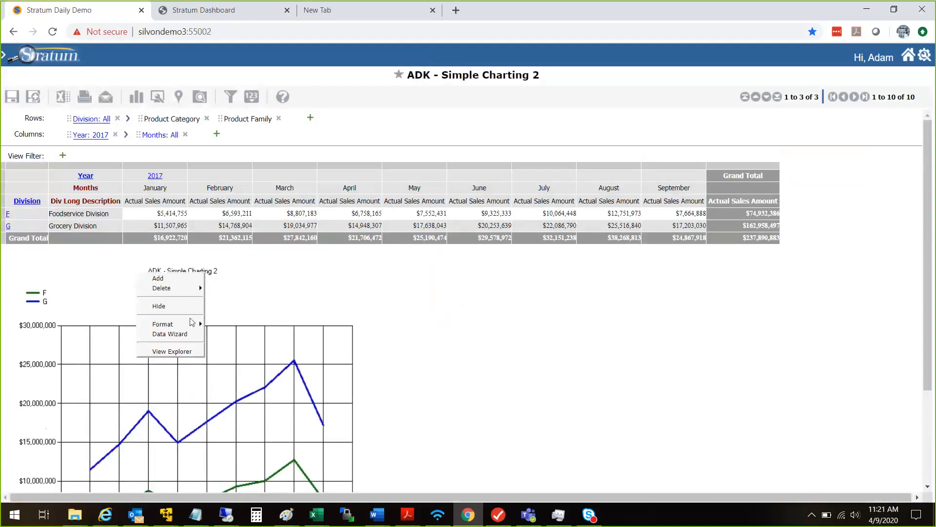
pyautogui.moveTo(191, 323)
pyautogui.click(224, 325)
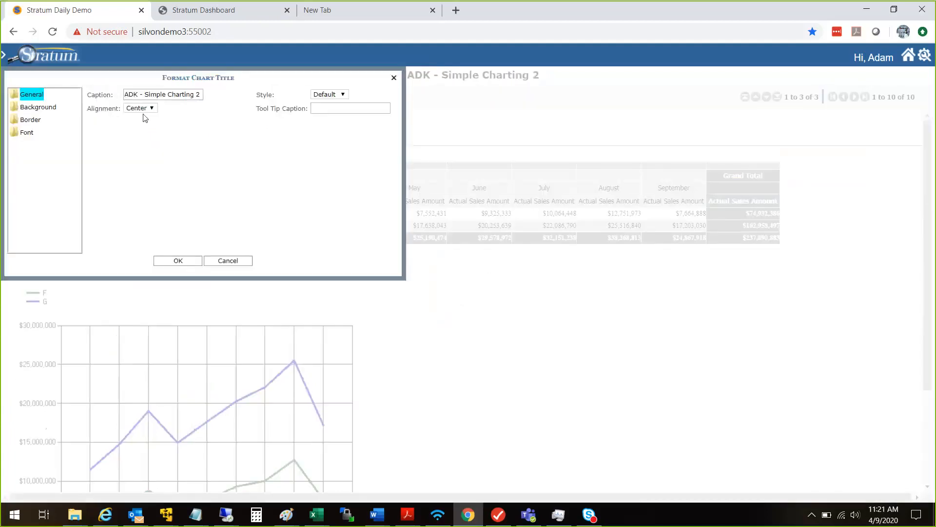
pyautogui.click(23, 135)
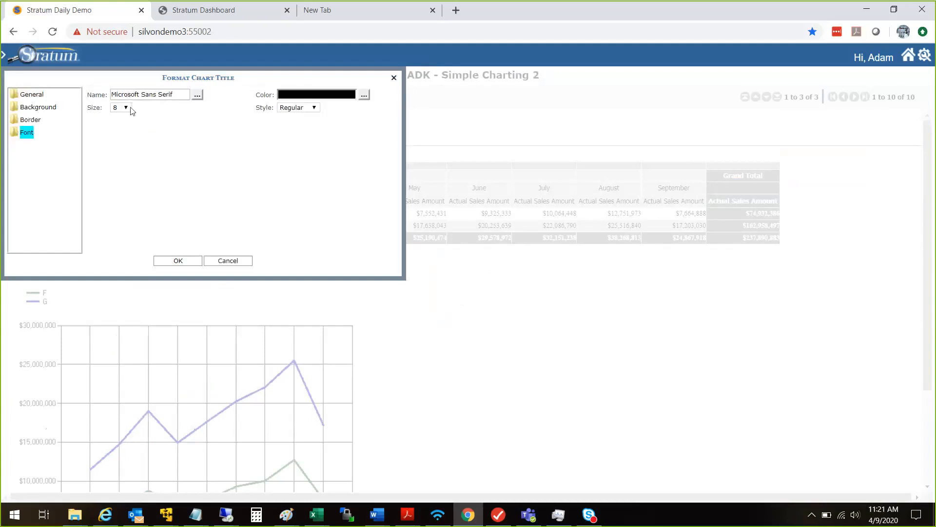
pyautogui.click(121, 107)
pyautogui.click(178, 113)
pyautogui.click(316, 108)
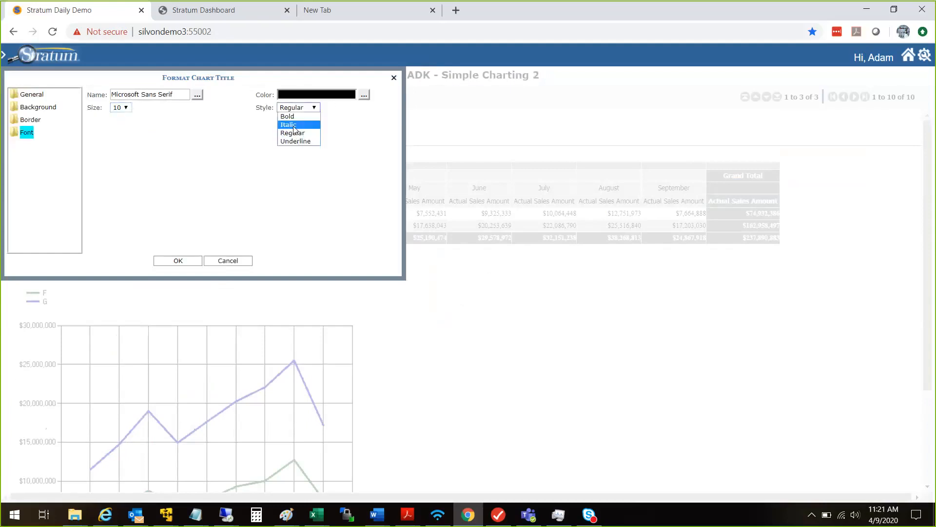
pyautogui.click(293, 115)
pyautogui.click(176, 262)
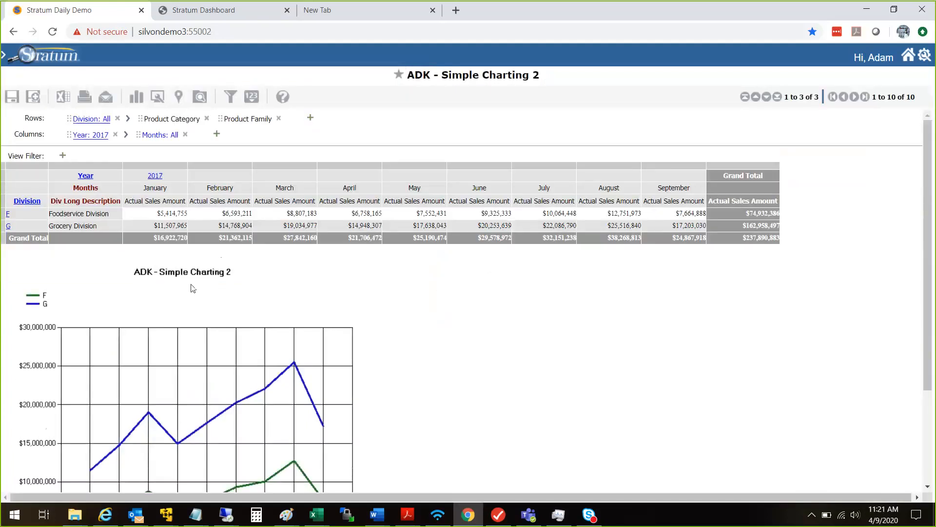
# Change the chart title's caption to "YTD Sales Trend"
pyautogui.rightClick(184, 277)
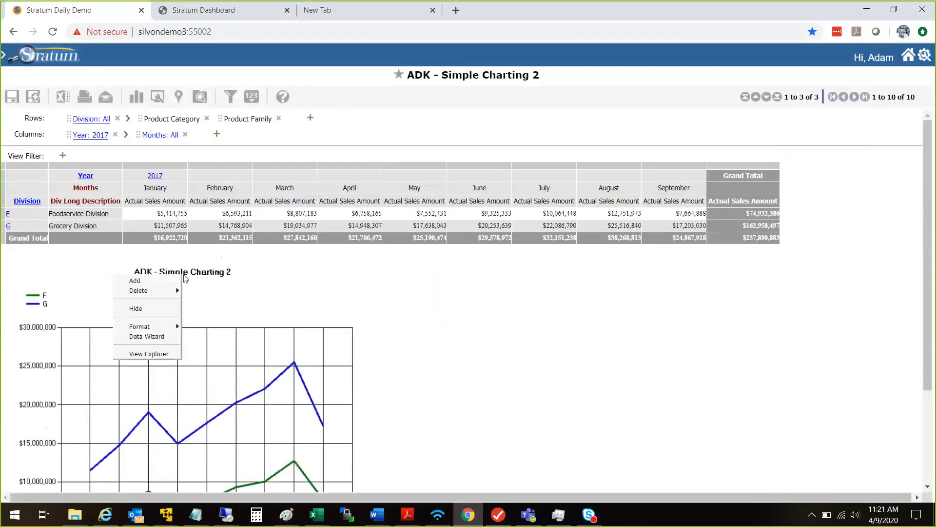
pyautogui.moveTo(171, 327)
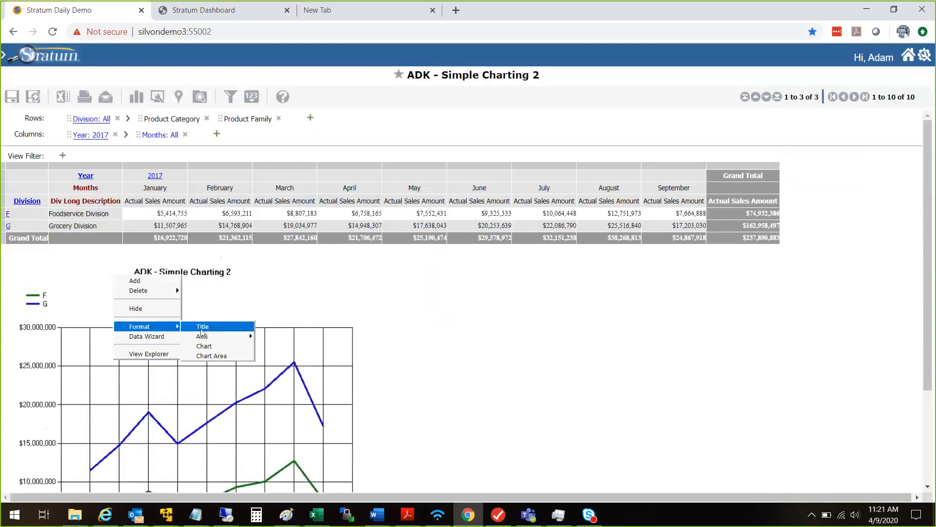
pyautogui.click(203, 328)
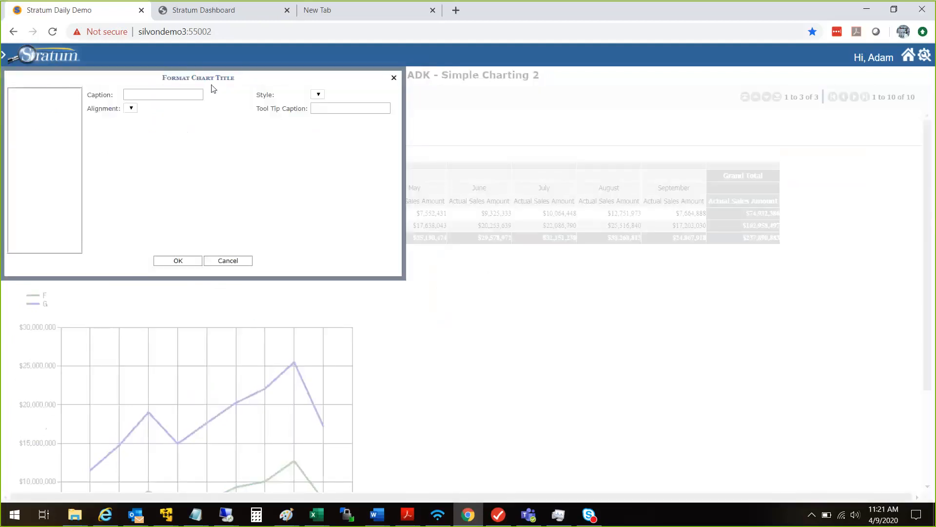
pyautogui.tripleClick(174, 94)
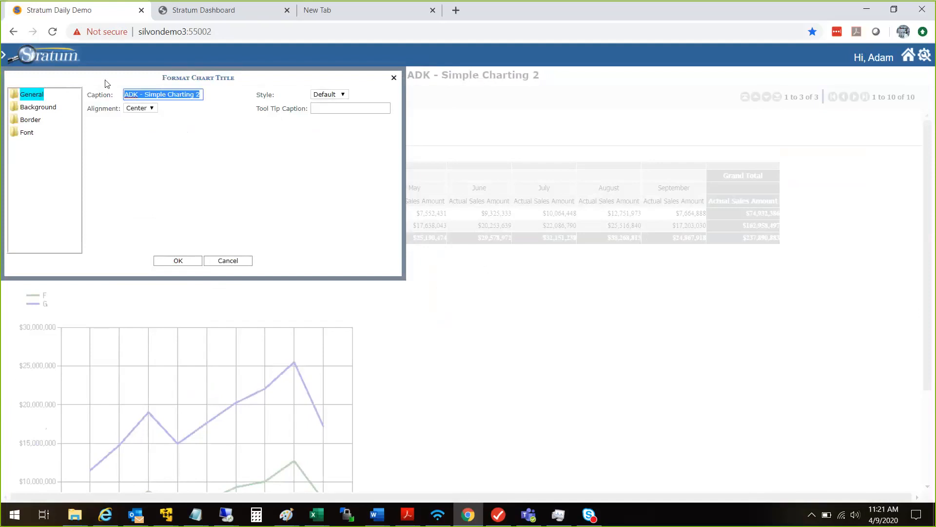
pyautogui.write('YTD ')
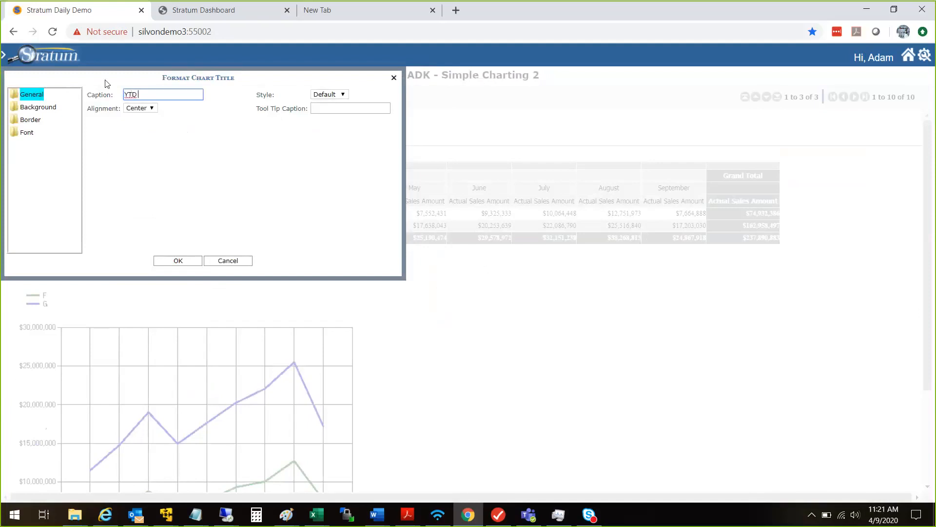
pyautogui.write('Sales Trend')
pyautogui.click(168, 263)
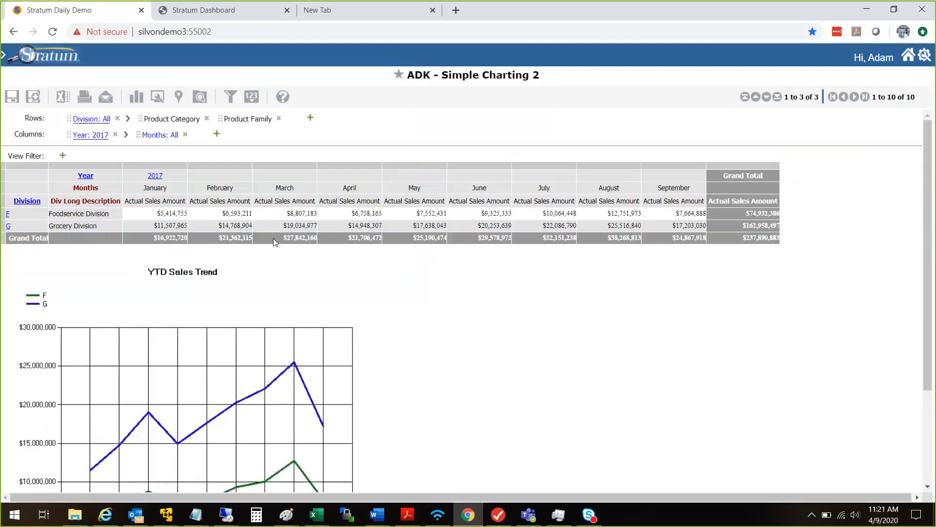
# Replace the caption expression of the Actual Sales Amount measure with "Amt" and apply the change to the view
pyautogui.moveTo(927, 211); pyautogui.dragTo(935, 308)
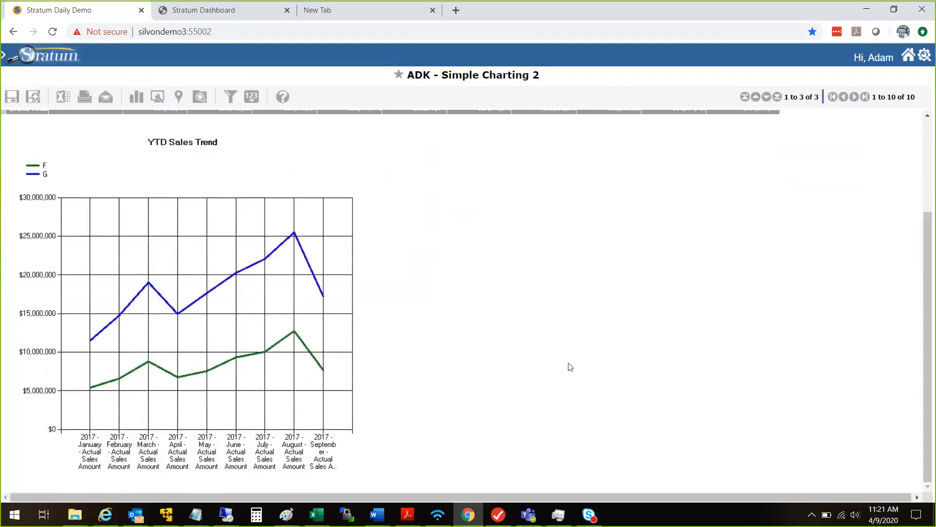
pyautogui.moveTo(925, 280); pyautogui.dragTo(929, 169)
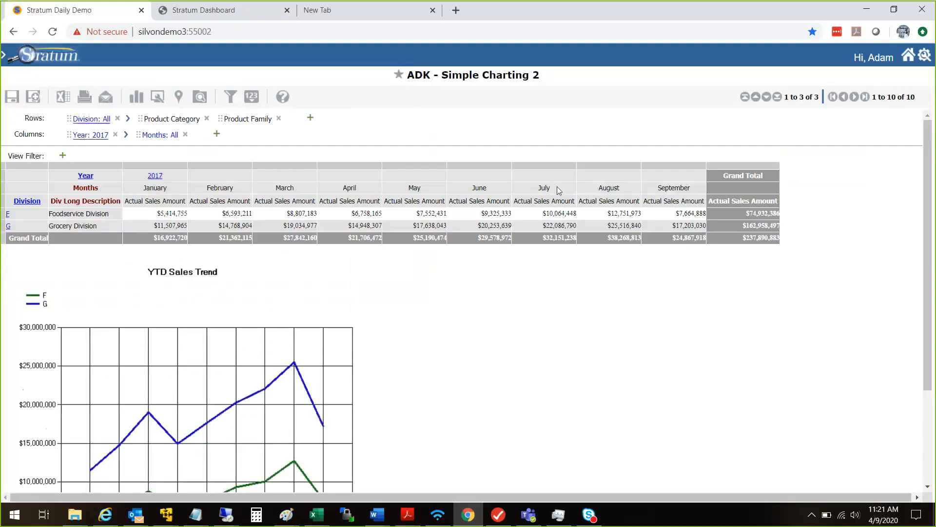
pyautogui.rightClick(347, 204)
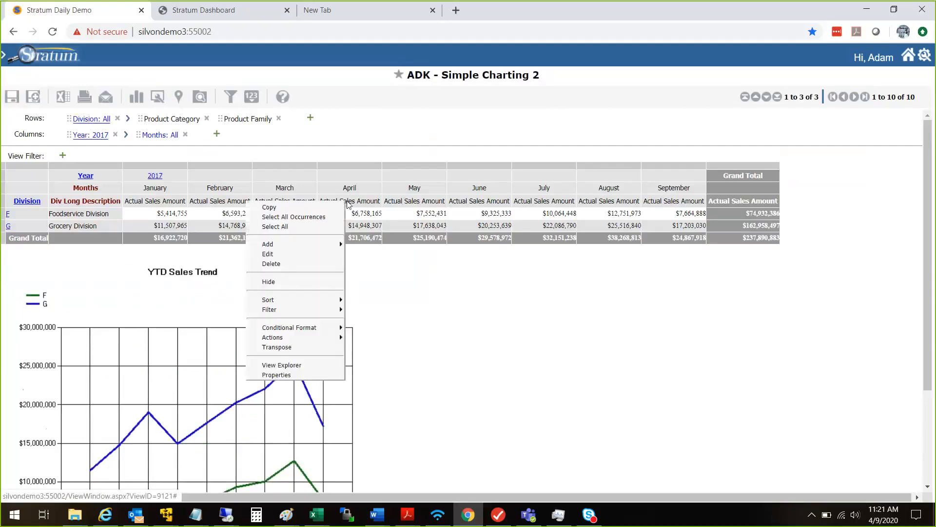
pyautogui.click(326, 374)
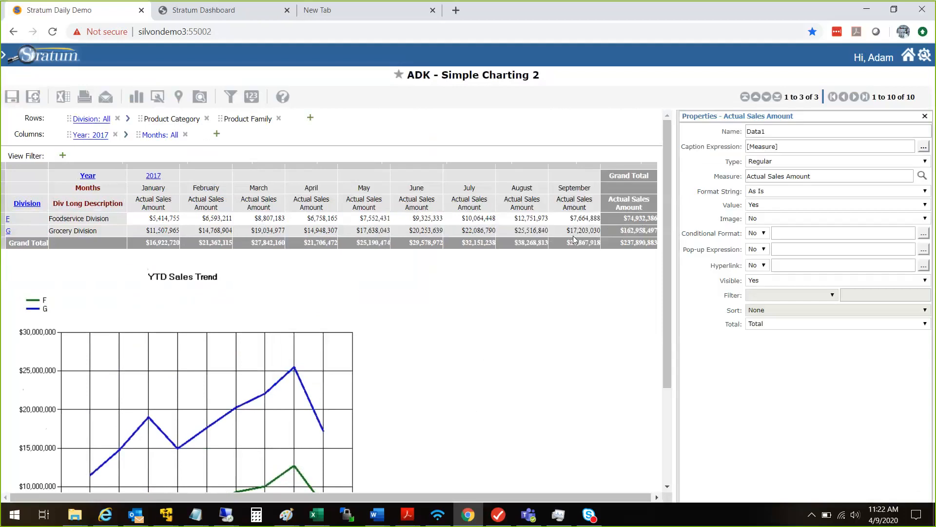
pyautogui.click(923, 147)
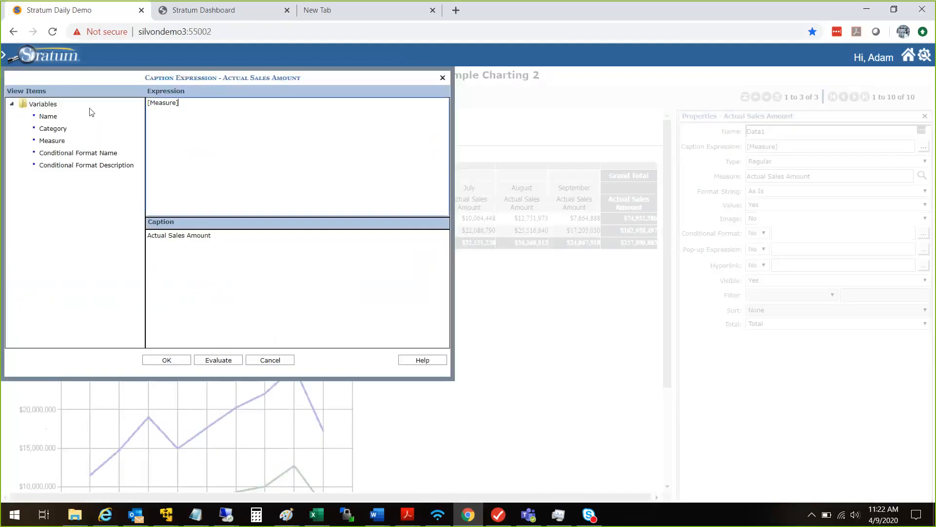
pyautogui.hotkey('ctrl', 'a')
pyautogui.write('A')
pyautogui.write('mt')
pyautogui.click(164, 360)
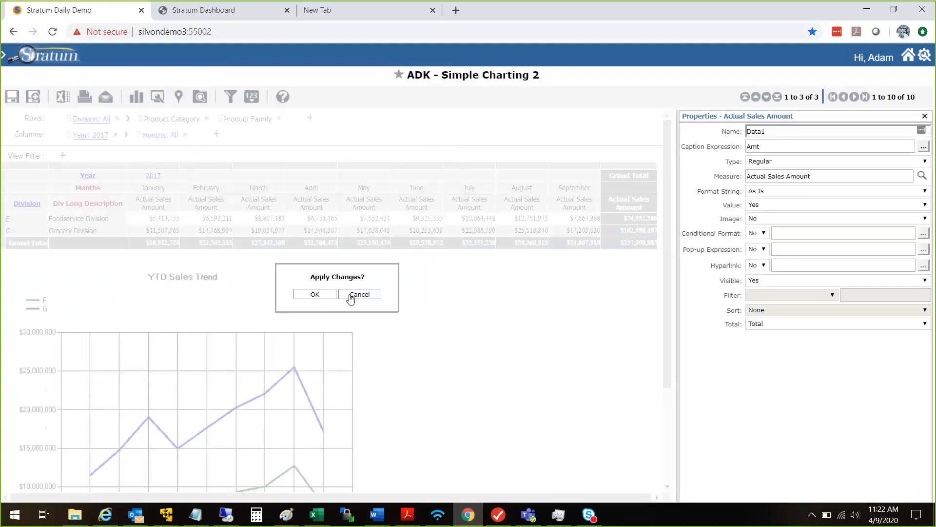
pyautogui.click(318, 296)
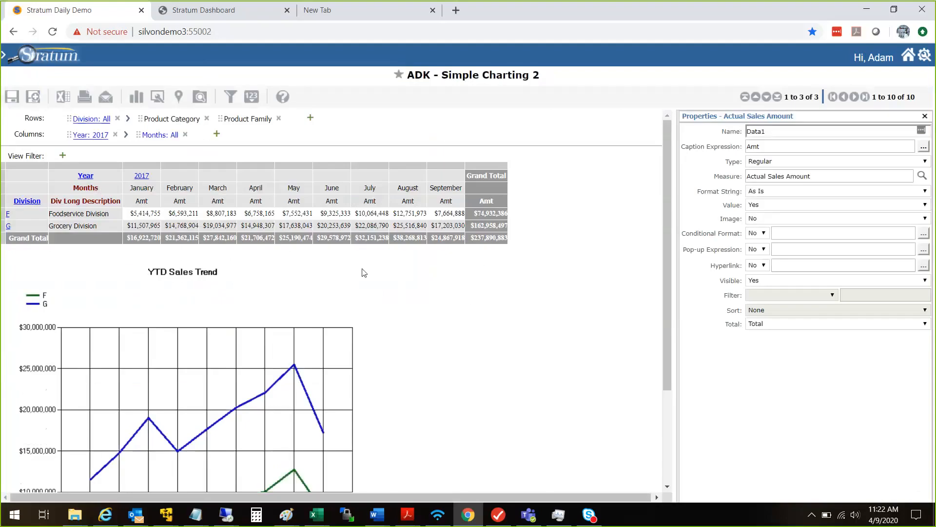
# Set the font angle of the chart's primary horizontal axis labels to 45, and close the measure's properties
pyautogui.scroll(-3, 691, 352)
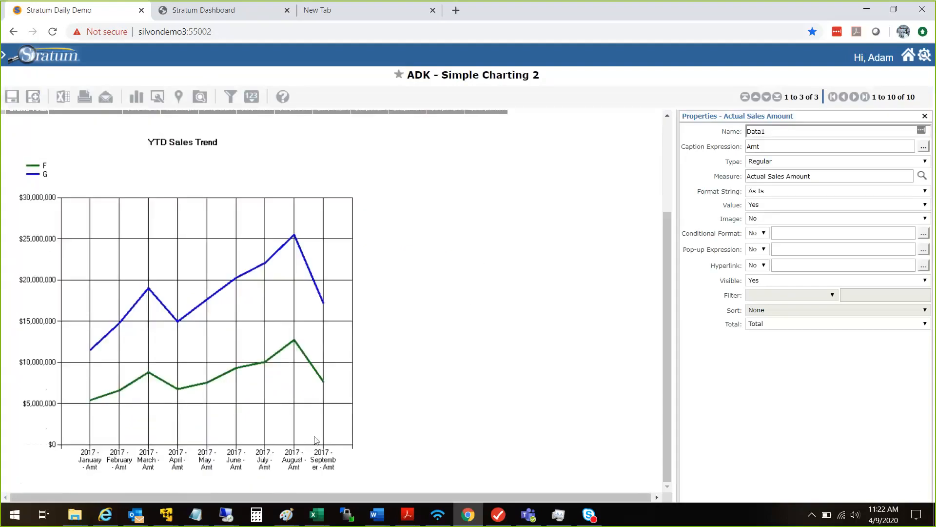
pyautogui.rightClick(293, 448)
pyautogui.moveTo(283, 410)
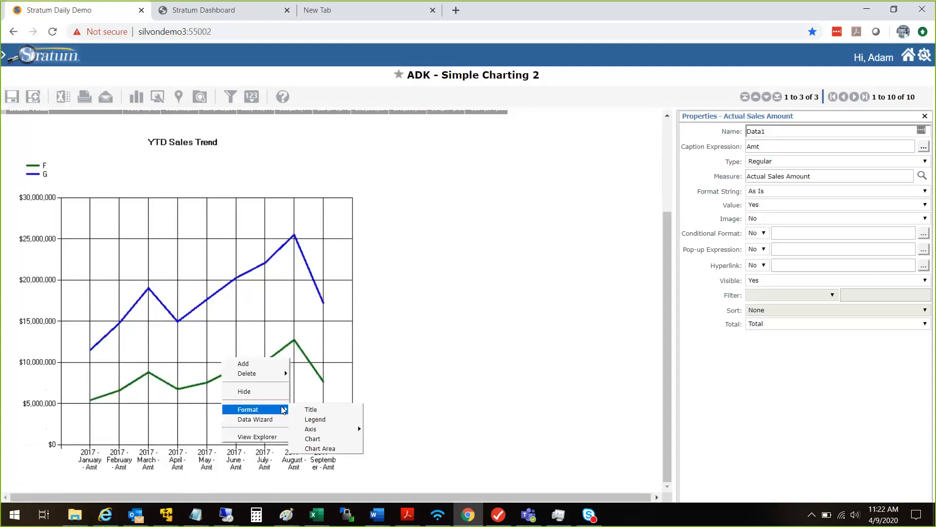
pyautogui.moveTo(341, 434)
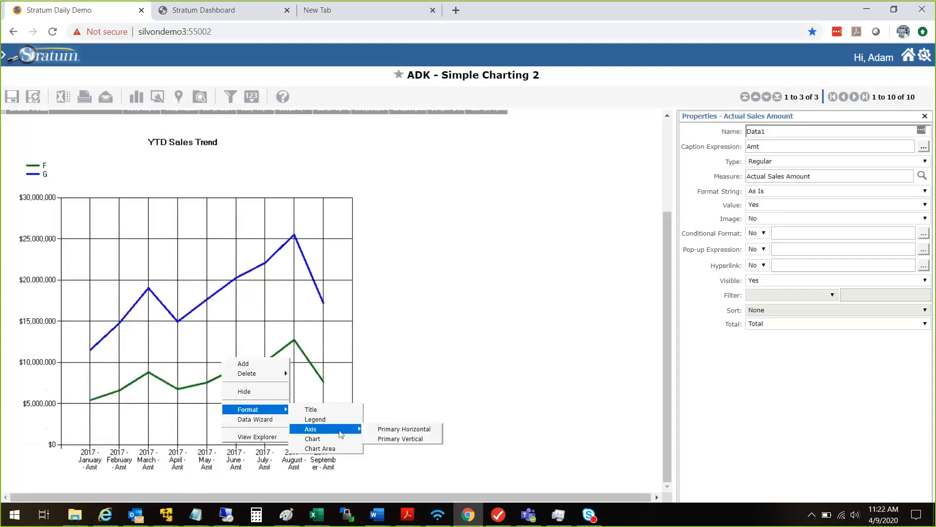
pyautogui.click(395, 429)
pyautogui.click(15, 108)
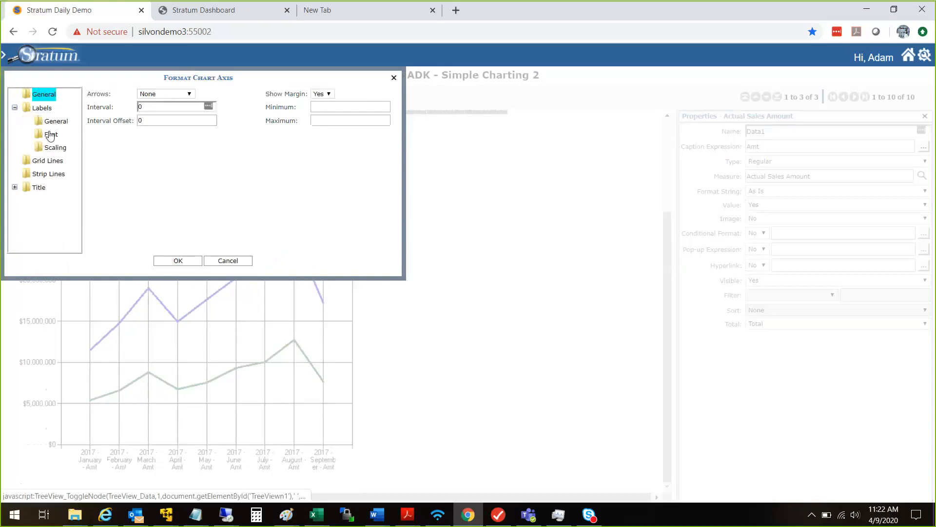
pyautogui.click(51, 134)
pyautogui.doubleClick(127, 94)
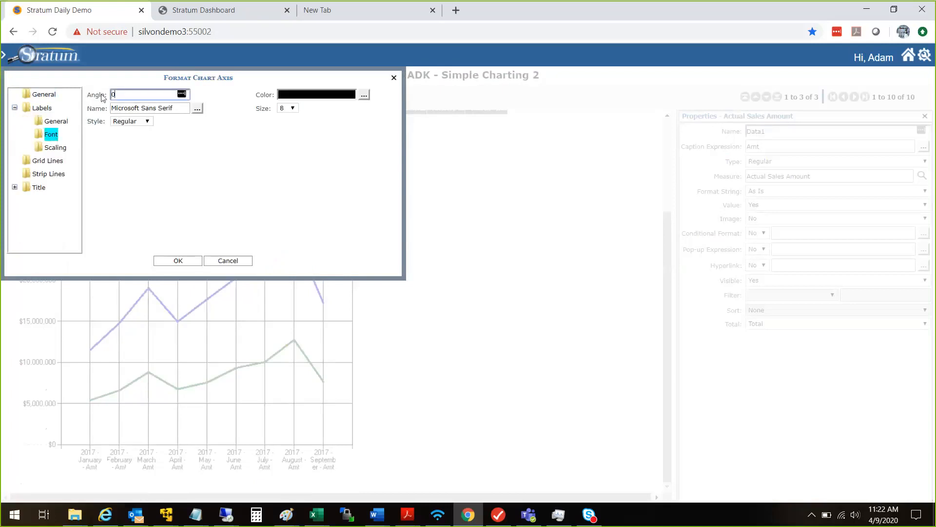
pyautogui.write('45')
pyautogui.click(178, 260)
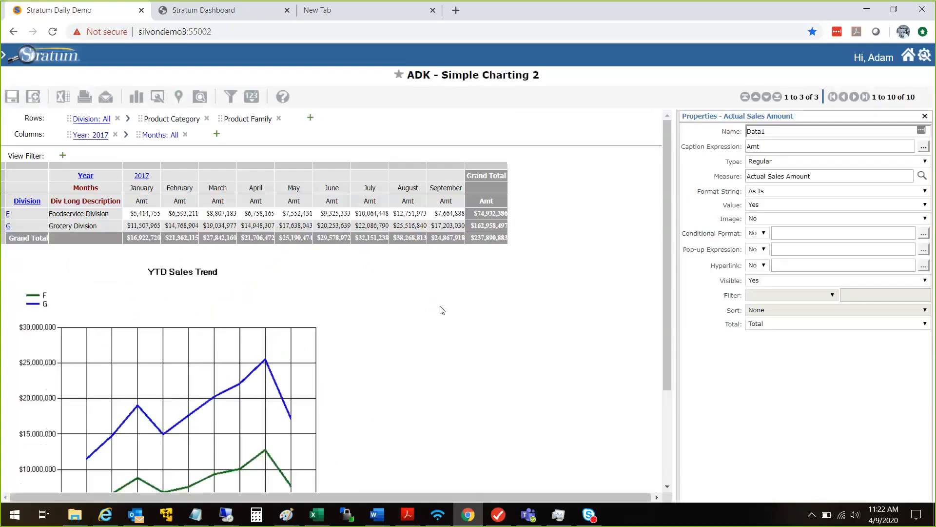
pyautogui.scroll(-3, 671, 344)
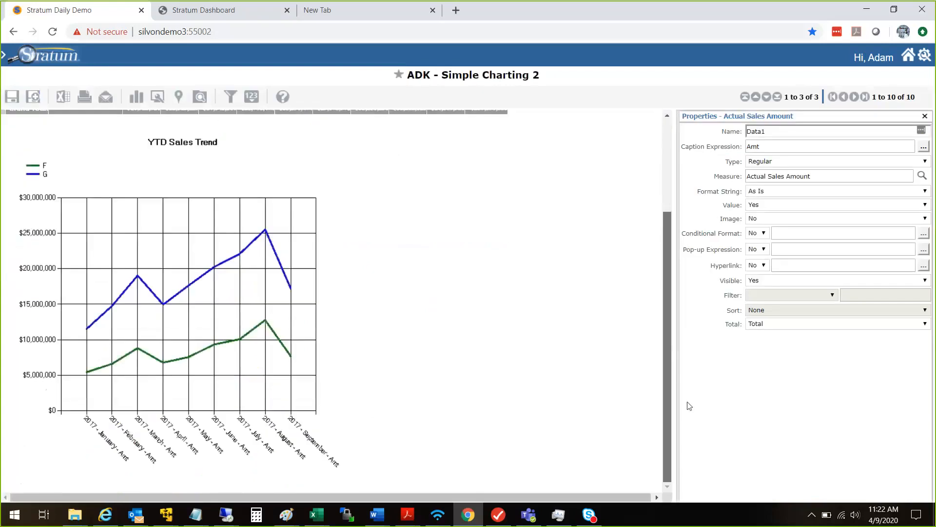
pyautogui.scroll(3, 689, 405)
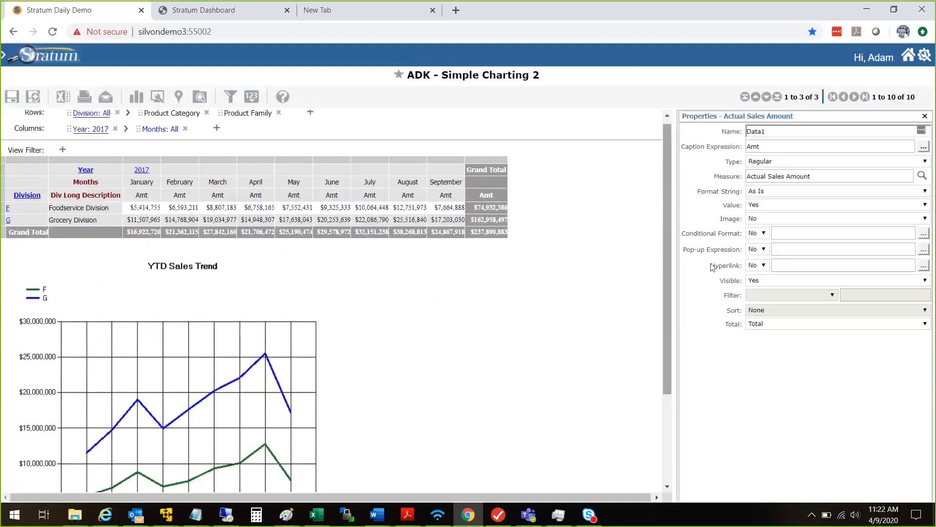
pyautogui.click(925, 117)
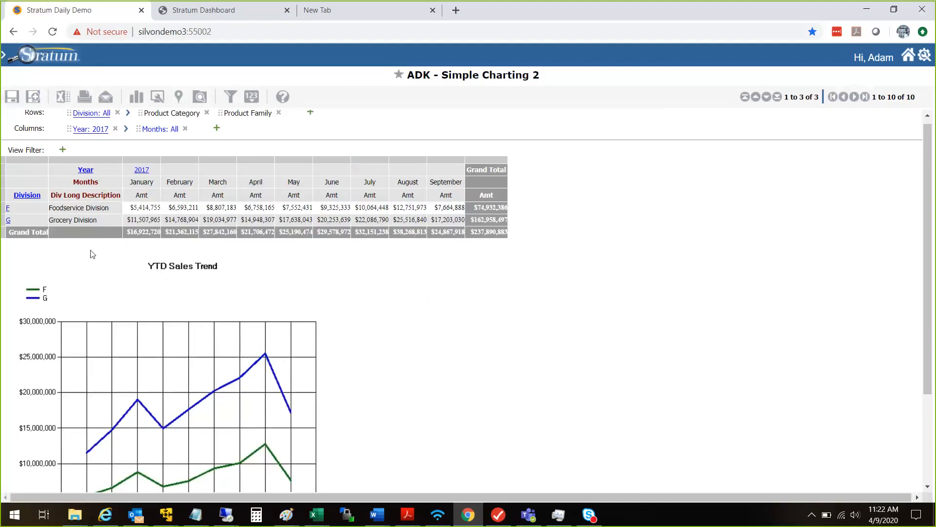
# Drill down from the chart legend into division G to view its product categories, and return to all divisions
pyautogui.click(33, 298)
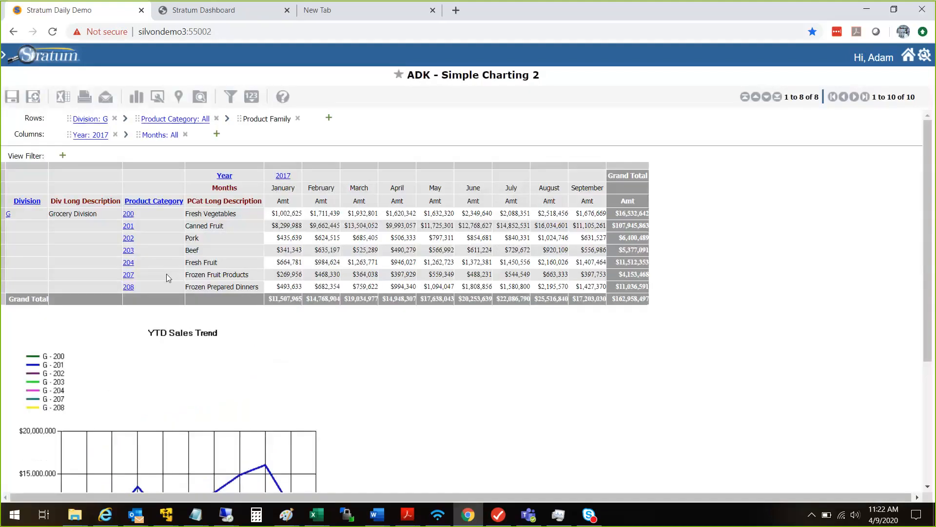
pyautogui.moveTo(930, 170); pyautogui.dragTo(934, 201)
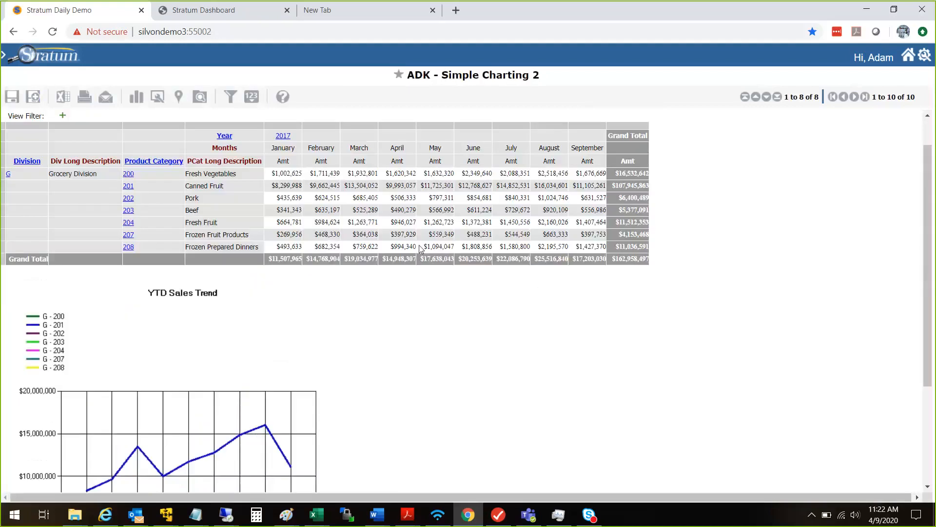
pyautogui.click(22, 164)
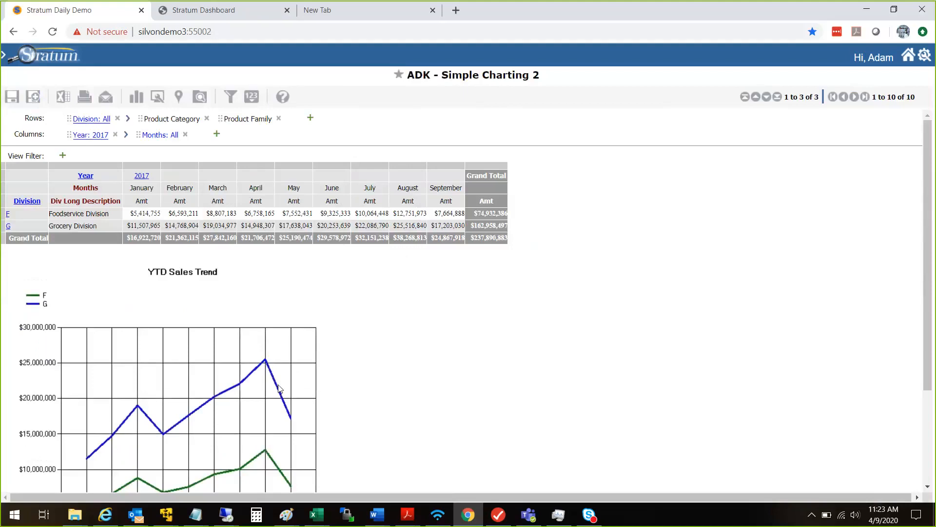
# Hide the view's grid through View Explorer so only the chart is shown, apply the change, and close the explorer
pyautogui.click(200, 97)
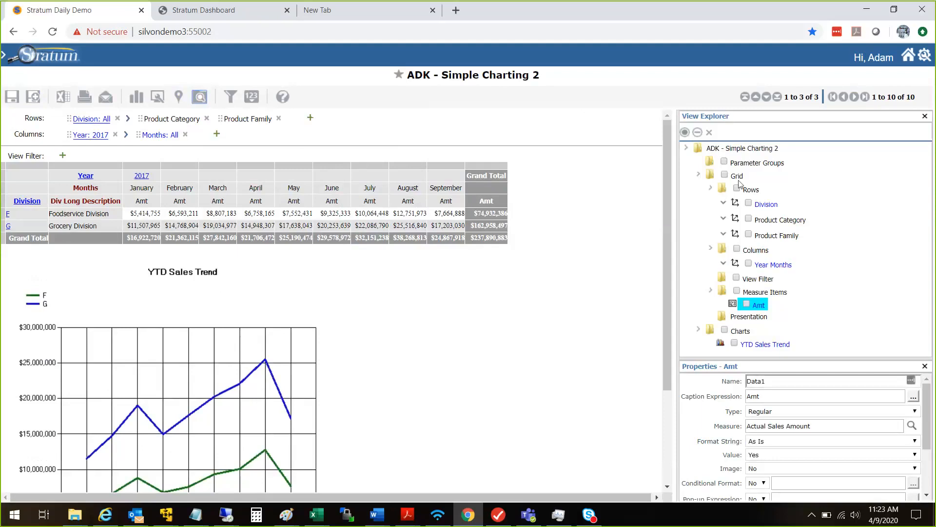
pyautogui.rightClick(734, 177)
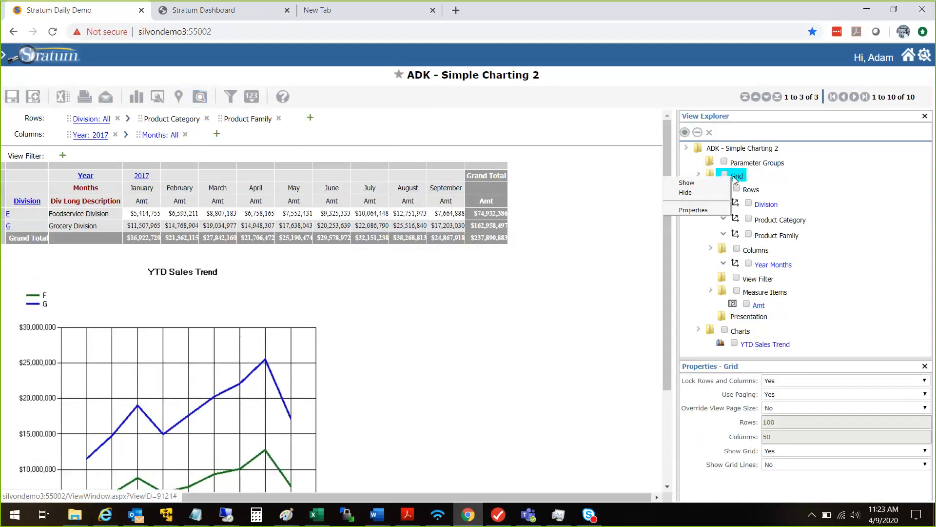
pyautogui.click(682, 194)
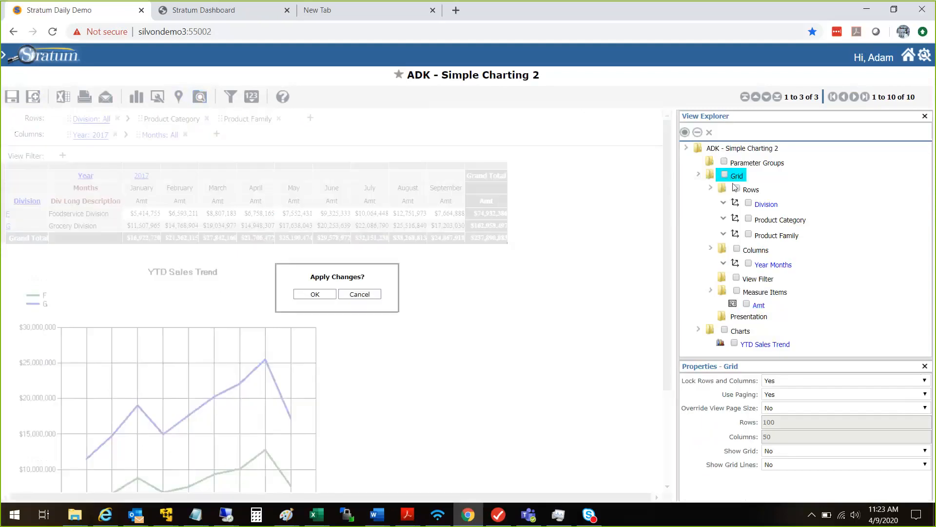
pyautogui.click(315, 294)
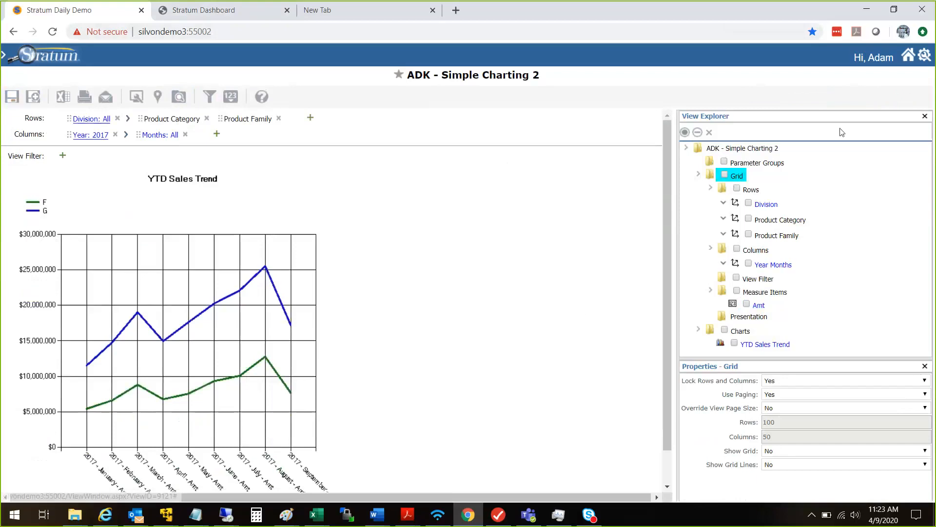
pyautogui.click(926, 116)
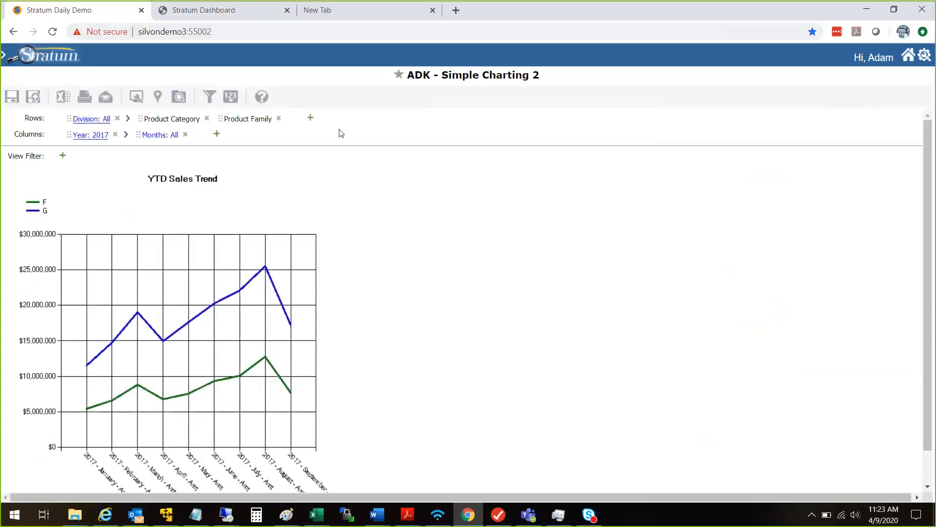
# Switch to the Stratum Dashboard, start editing New Dash and add the favorite view ADK - Simple Charting 2 beside the Simple Charting 1 widget
pyautogui.click(240, 15)
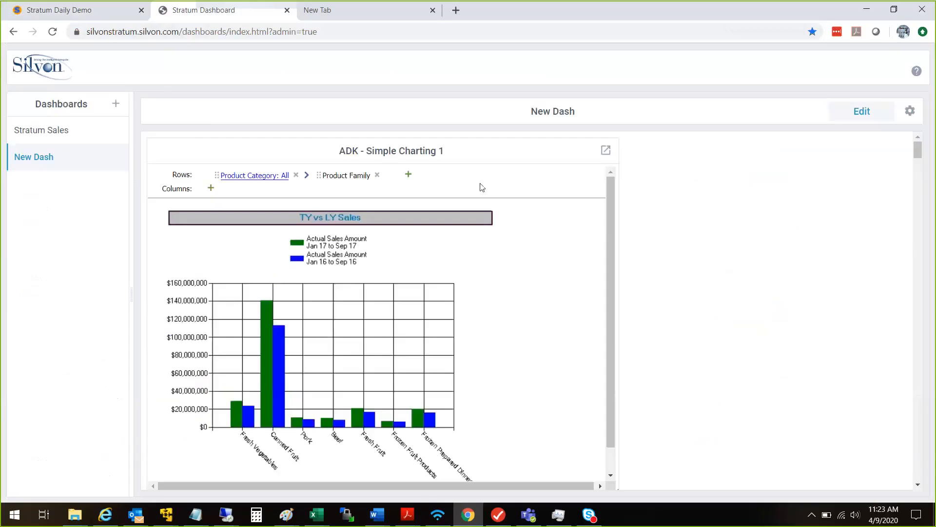
pyautogui.click(857, 115)
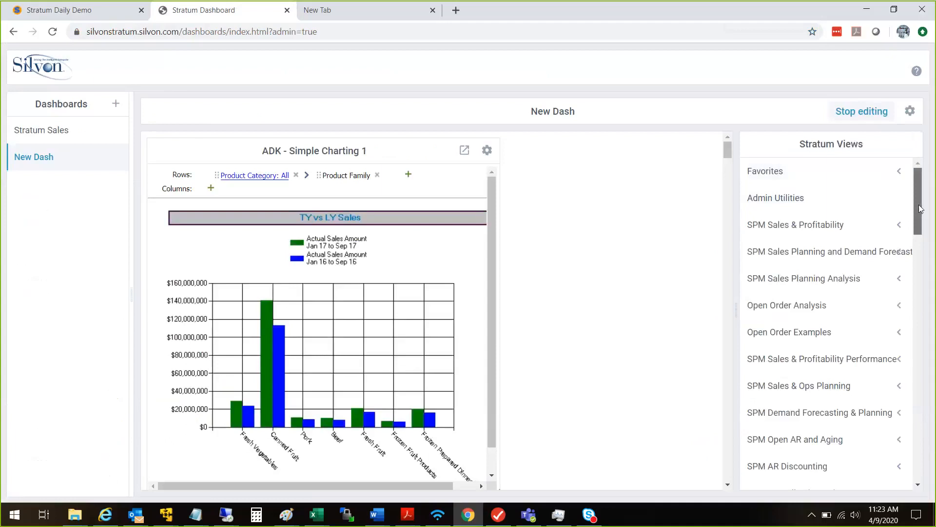
pyautogui.click(897, 172)
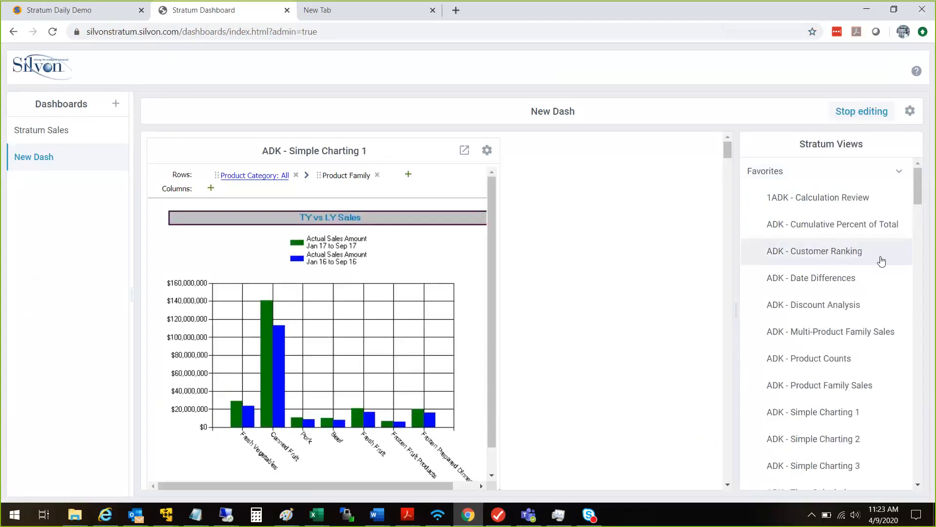
pyautogui.moveTo(825, 439); pyautogui.dragTo(494, 157)
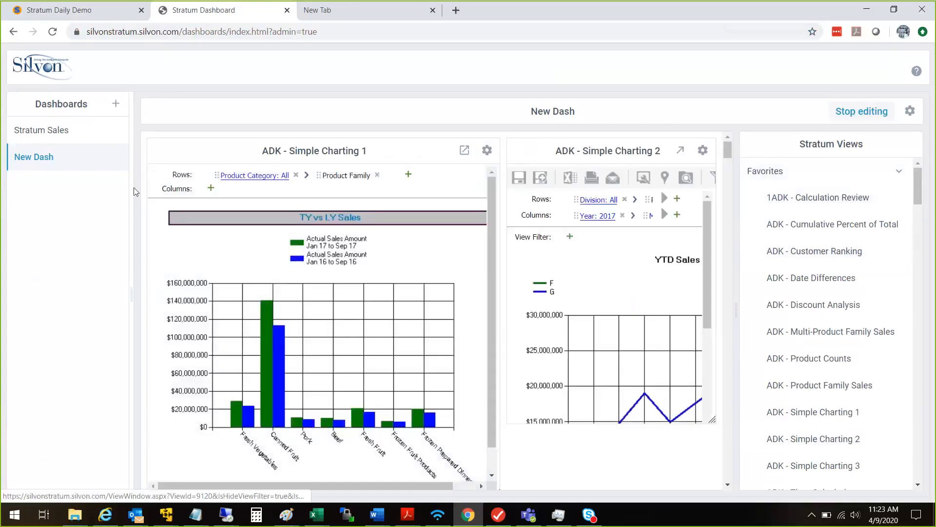
# Narrow the dashboards list and the Stratum Views list to widen the canvas, and move the Simple Charting 1 widget back to the dashboard's top row
pyautogui.moveTo(132, 190); pyautogui.dragTo(69, 190)
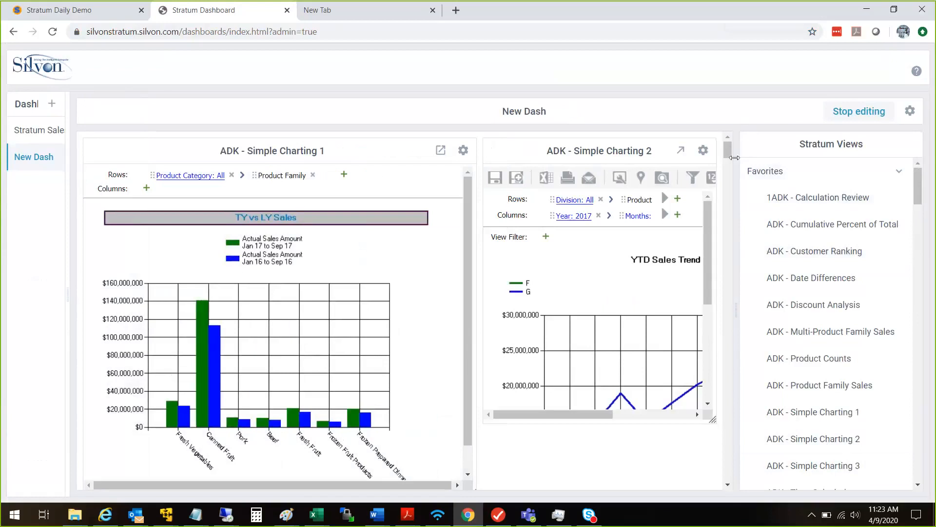
pyautogui.moveTo(735, 159); pyautogui.dragTo(787, 159)
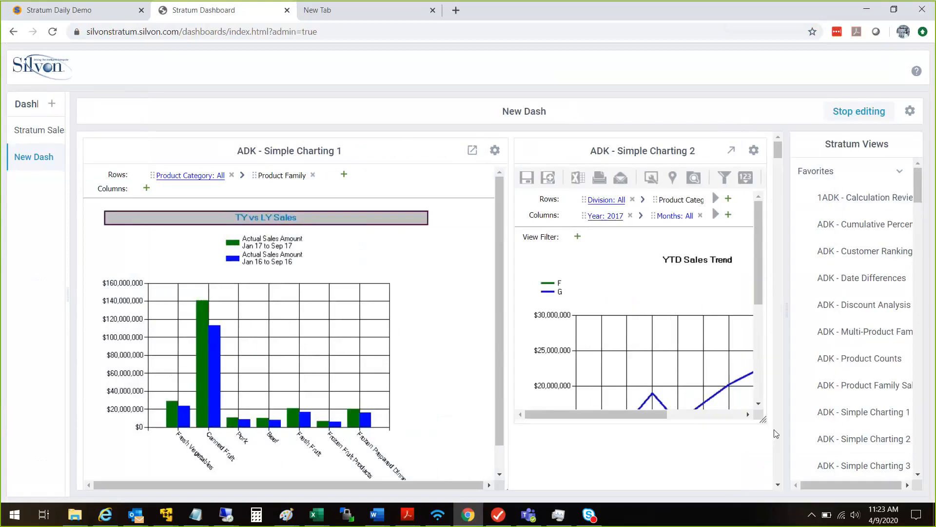
pyautogui.moveTo(762, 419); pyautogui.dragTo(802, 417)
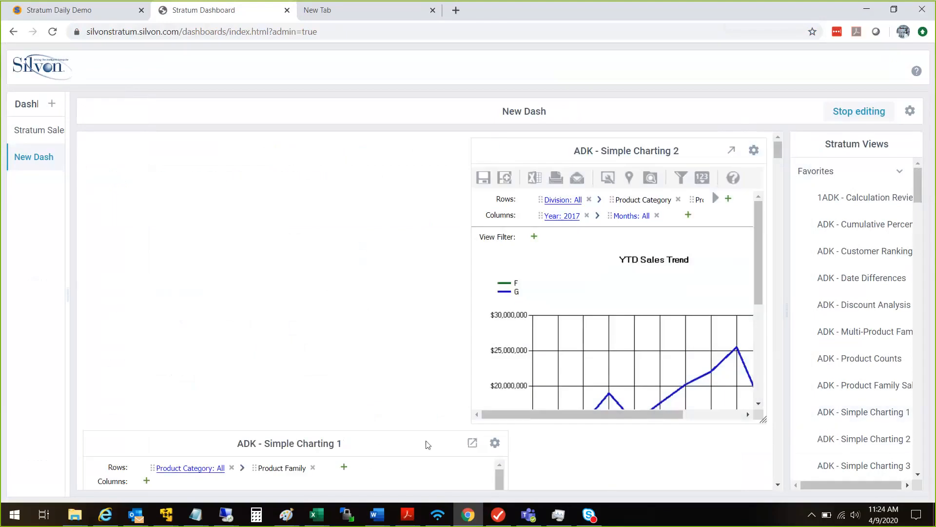
pyautogui.moveTo(426, 443); pyautogui.dragTo(472, 219)
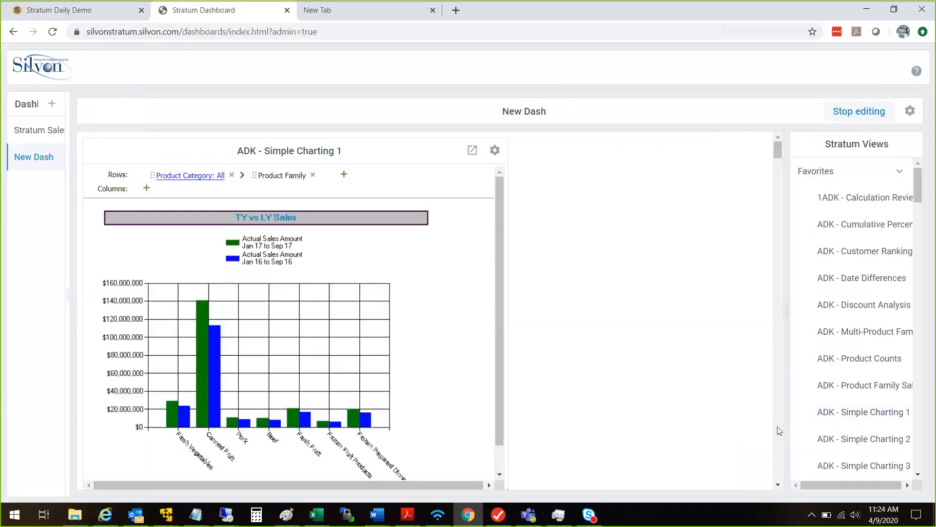
# Narrow the Simple Charting 1 widget, move Simple Charting 2 up beside it and enlarge it to fill the remaining width
pyautogui.scroll(-5, 777, 488)
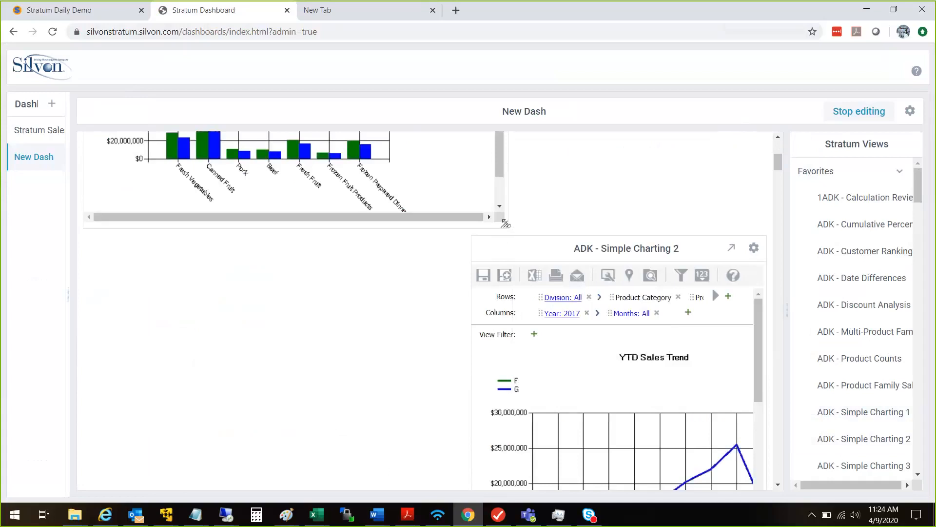
pyautogui.moveTo(506, 224); pyautogui.dragTo(419, 225)
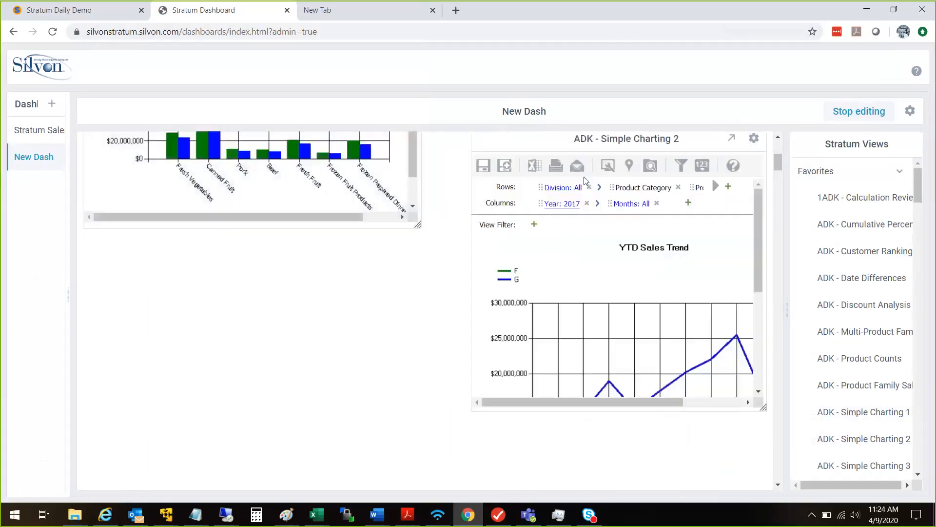
pyautogui.scroll(5, 780, 160)
pyautogui.moveTo(611, 398); pyautogui.dragTo(570, 154)
pyautogui.moveTo(720, 420); pyautogui.dragTo(768, 479)
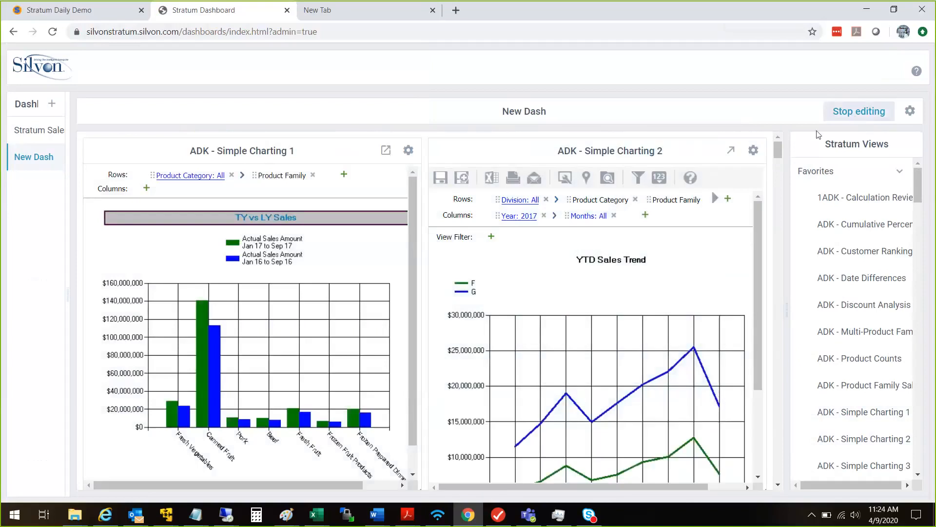
# Set Hide Filter, Hide Image, Hide Toolbar Icon and Hide Navigation Panel to true for the Simple Charting 2 widget, and save its properties
pyautogui.click(753, 151)
pyautogui.click(761, 166)
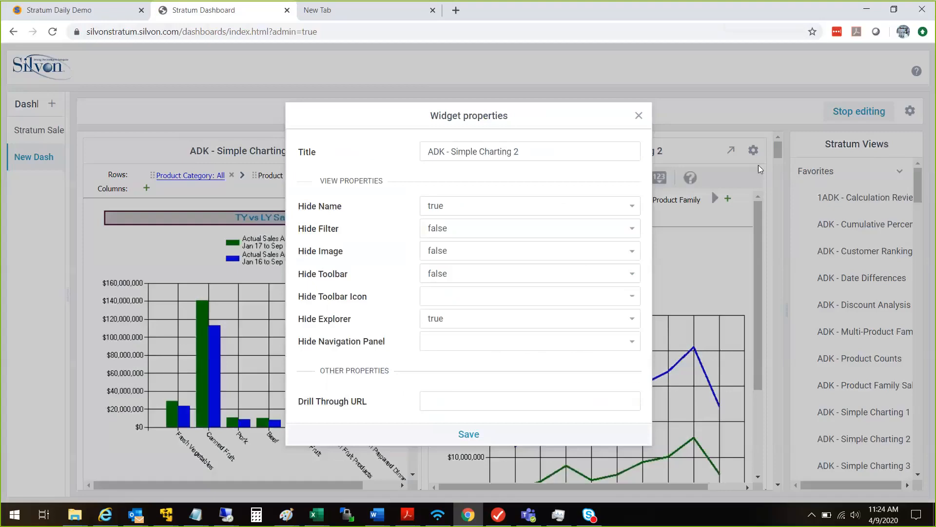
pyautogui.click(455, 229)
pyautogui.click(441, 272)
pyautogui.click(443, 250)
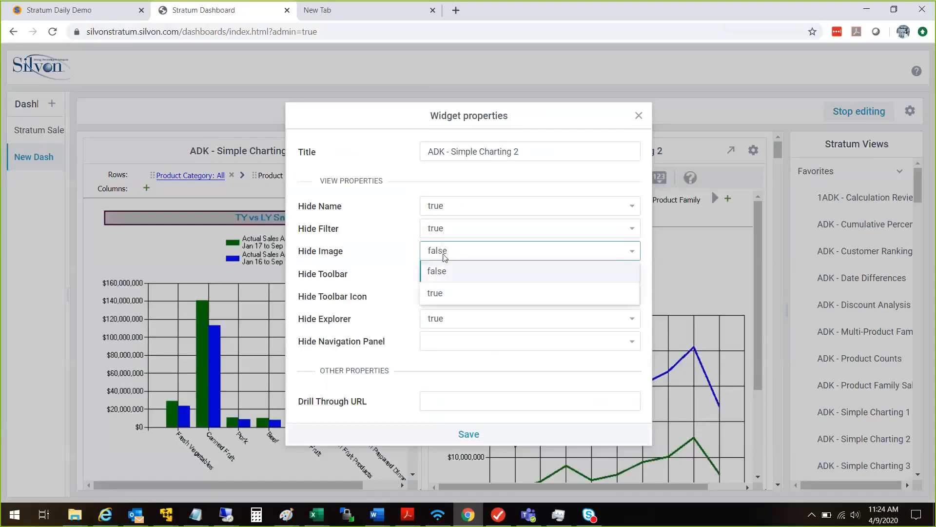
pyautogui.click(441, 293)
pyautogui.click(445, 297)
pyautogui.click(443, 338)
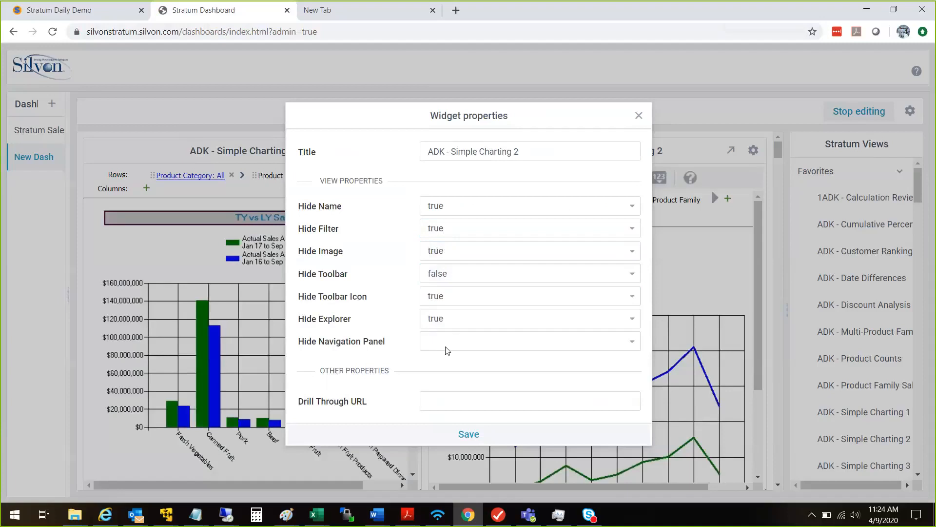
pyautogui.click(490, 347)
pyautogui.click(442, 385)
pyautogui.click(468, 432)
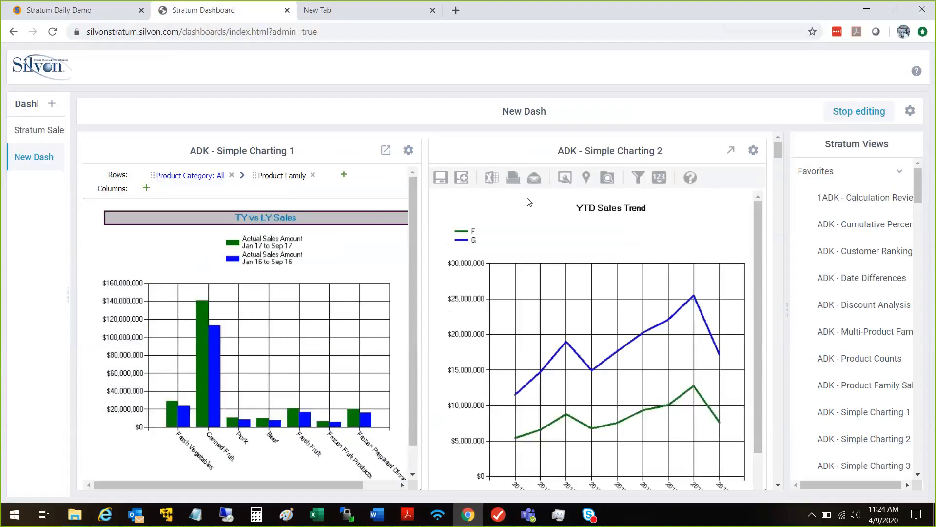
# Set Hide Toolbar to true for the Simple Charting 2 widget and save its properties
pyautogui.click(754, 150)
pyautogui.click(753, 169)
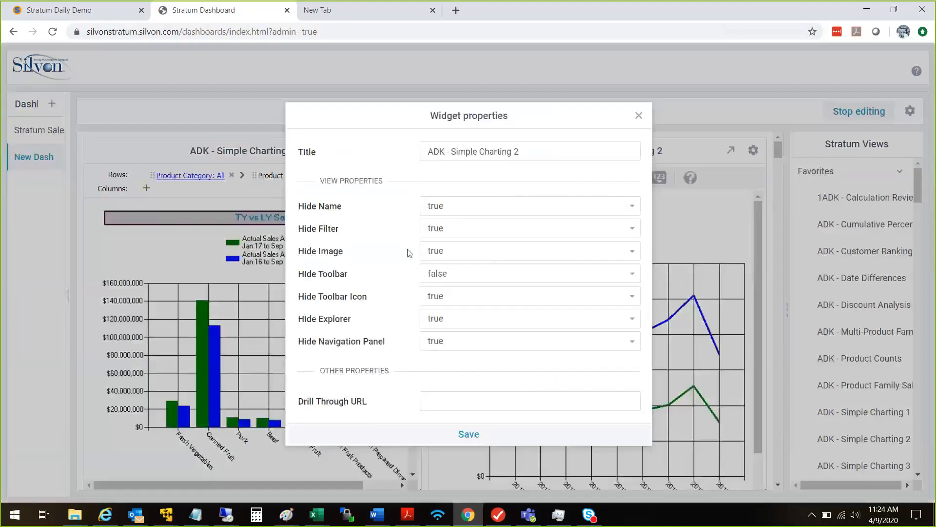
pyautogui.click(431, 274)
pyautogui.click(434, 316)
pyautogui.click(468, 433)
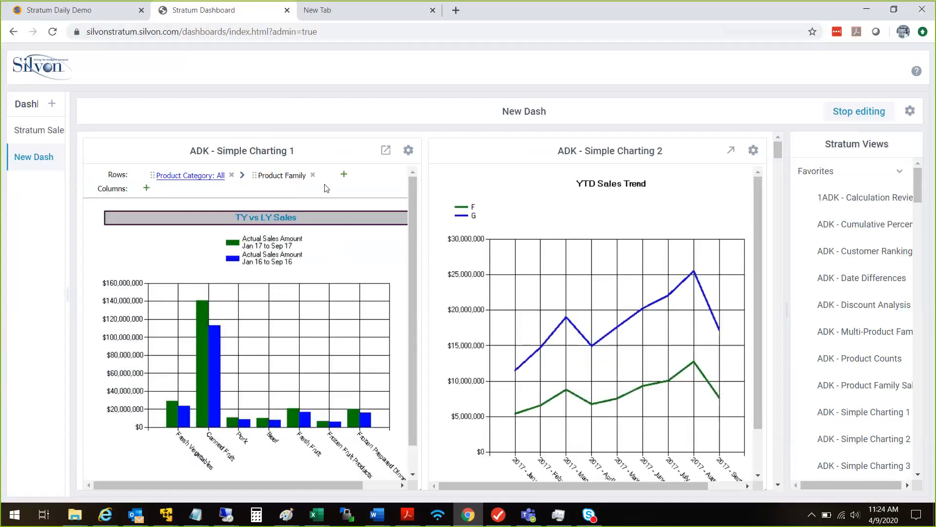
# Set Hide Navigation Panel to true for the Simple Charting 1 widget, save its properties, and stop editing New Dash
pyautogui.click(409, 150)
pyautogui.click(428, 176)
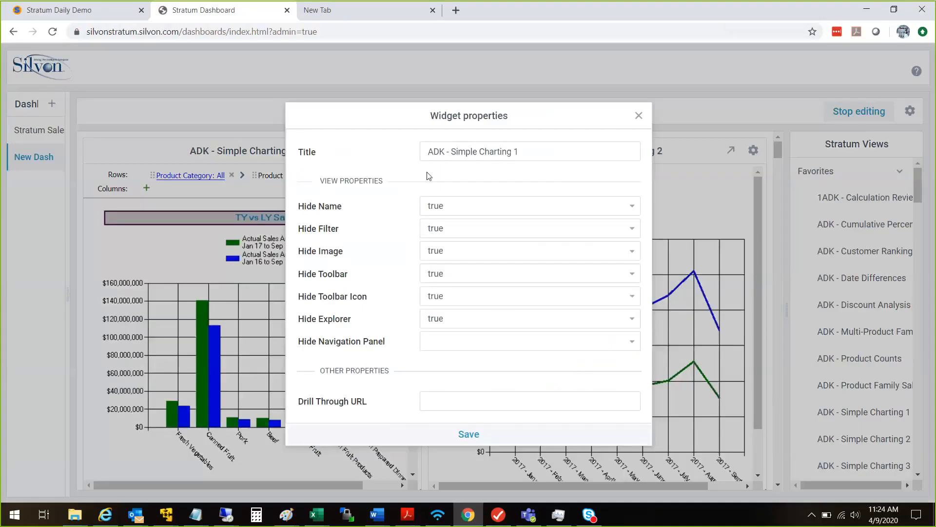
pyautogui.click(442, 339)
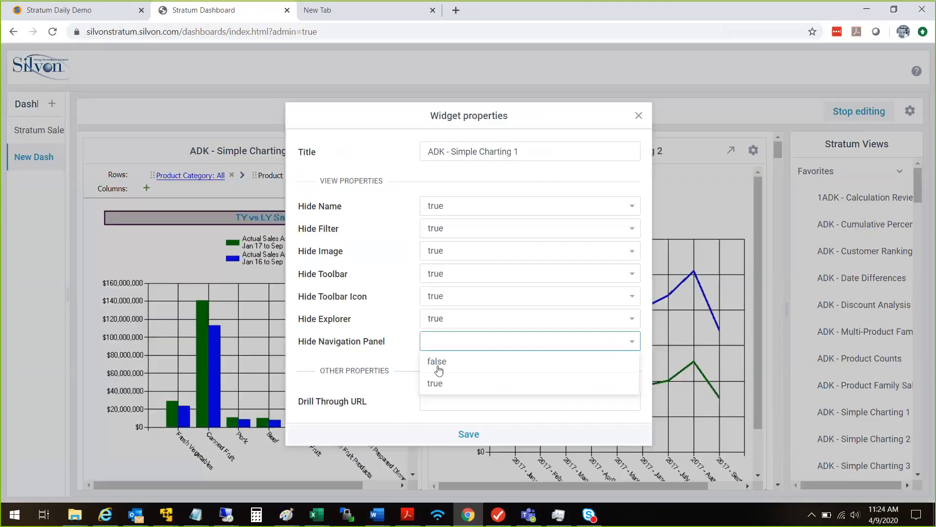
pyautogui.click(434, 382)
pyautogui.click(473, 436)
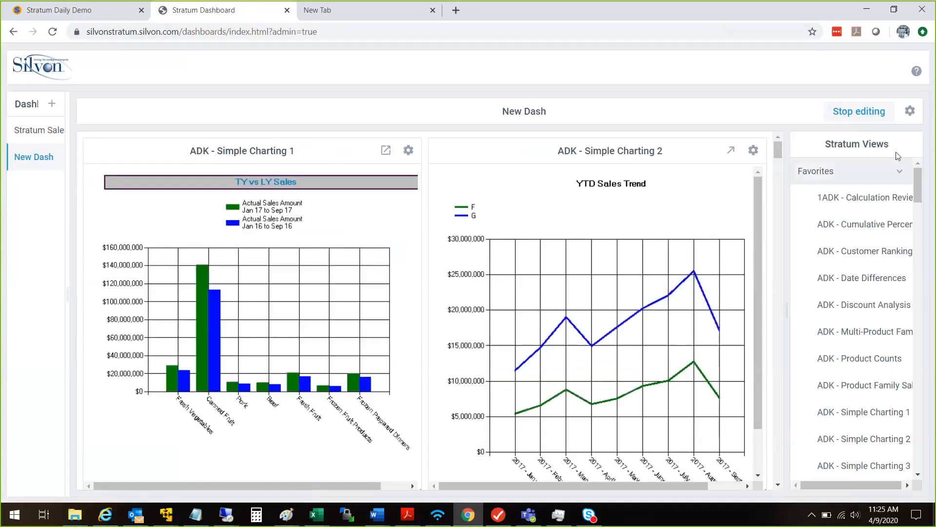
pyautogui.click(873, 113)
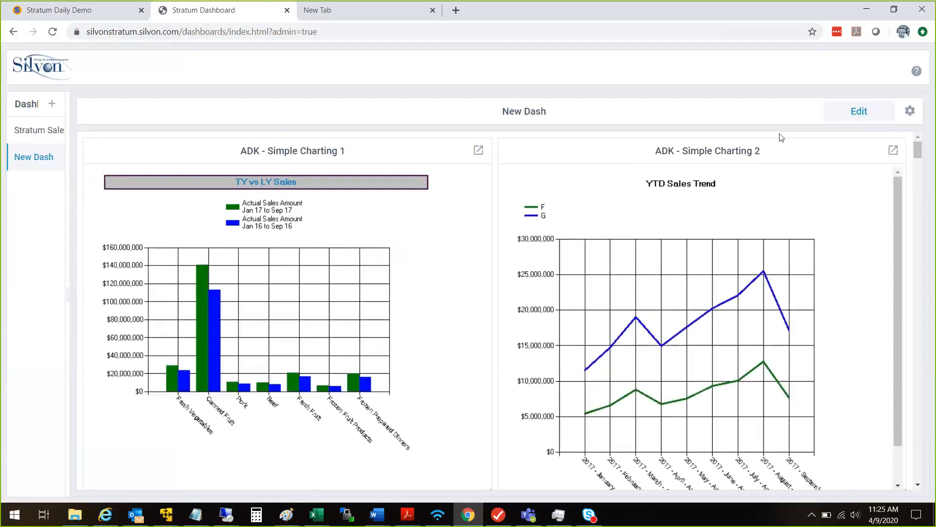
pyautogui.moveTo(918, 150)
pyautogui.mouseDown()
pyautogui.moveTo(931, 169)
pyautogui.moveTo(932, 152)
pyautogui.mouseUp()
# Return to Stratum Daily Demo and open the favorite view ADK - Simple Charting 3
pyautogui.click(94, 11)
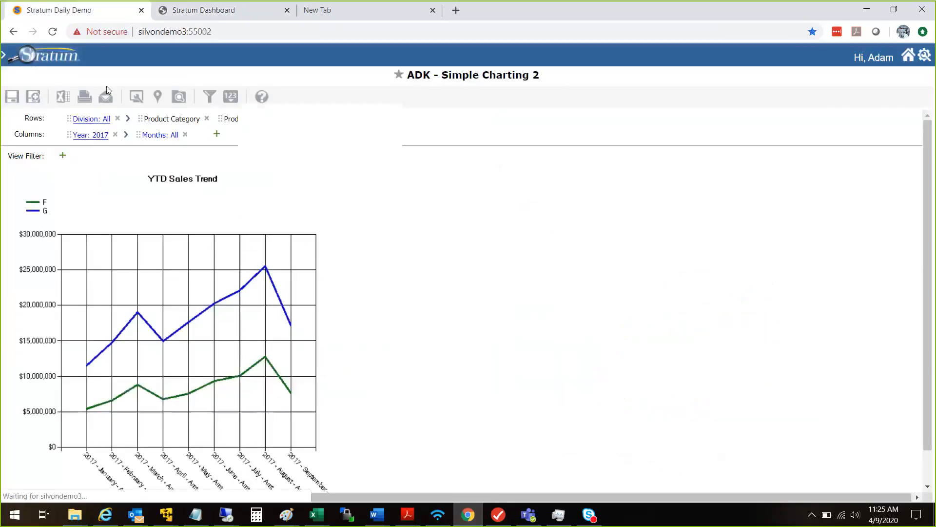
pyautogui.click(4, 56)
pyautogui.click(68, 93)
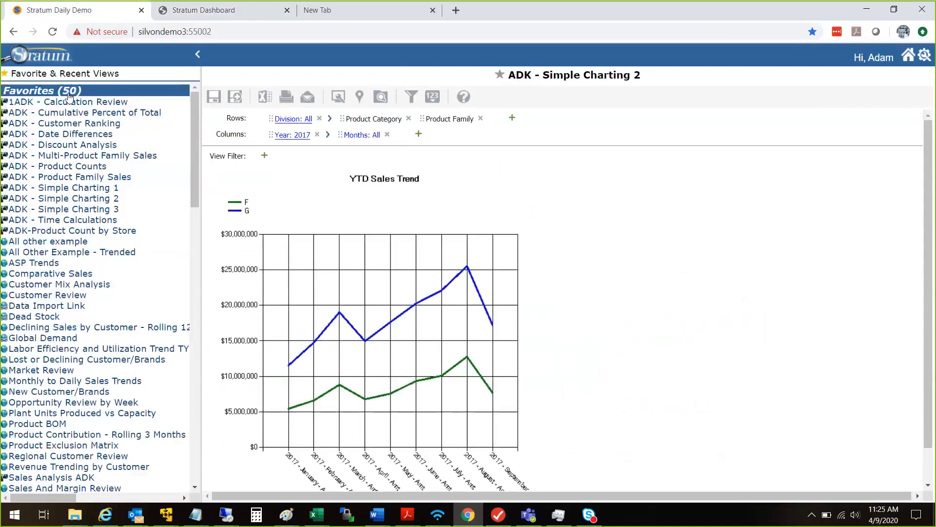
pyautogui.click(62, 210)
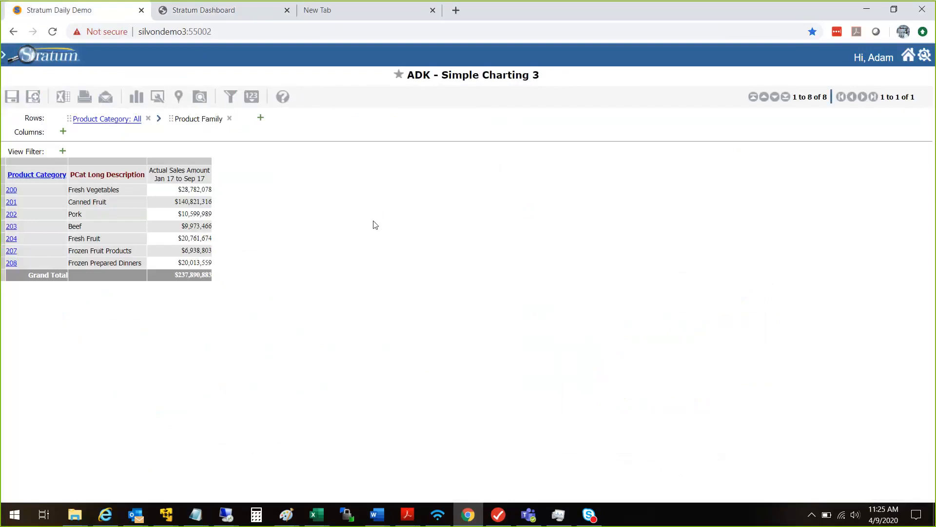
# Add a Pie chart to the view with the Chart Data Wizard, taking the series from Rows, and look over the result
pyautogui.click(138, 100)
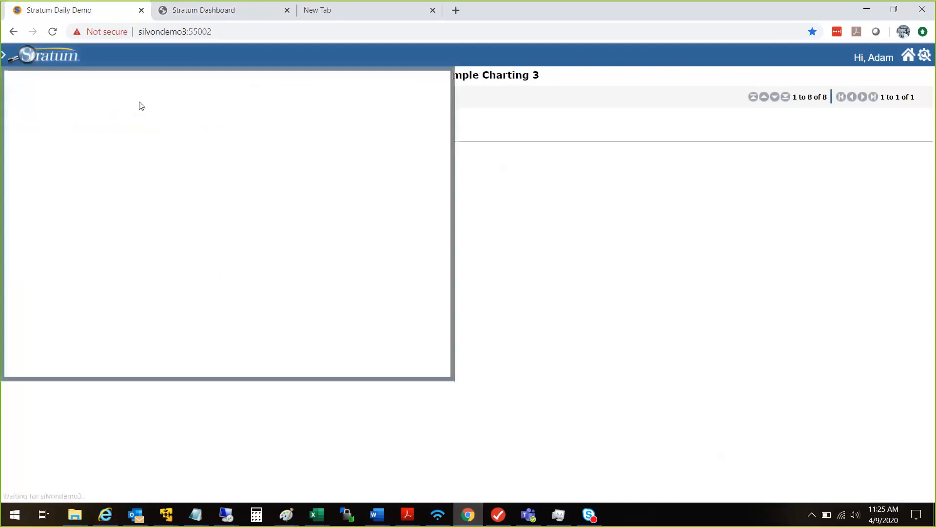
pyautogui.moveTo(167, 81); pyautogui.dragTo(577, 138)
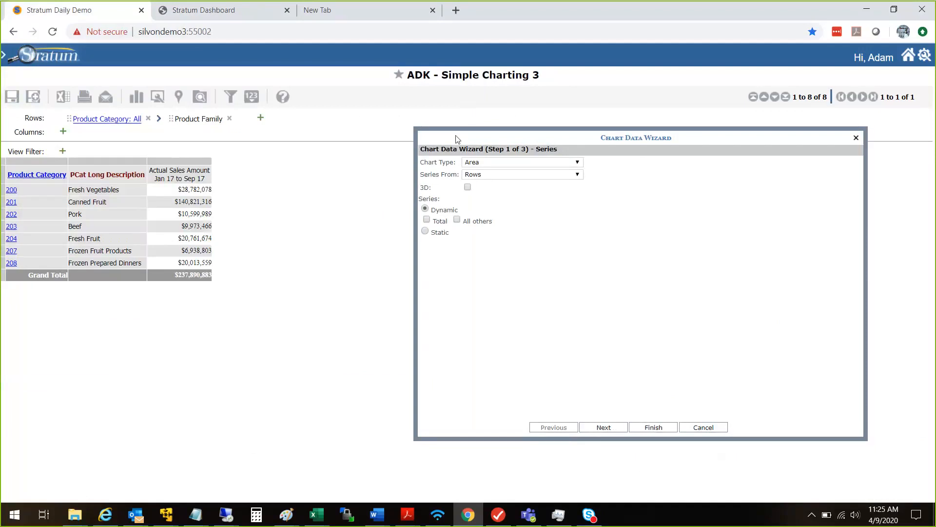
pyautogui.click(476, 166)
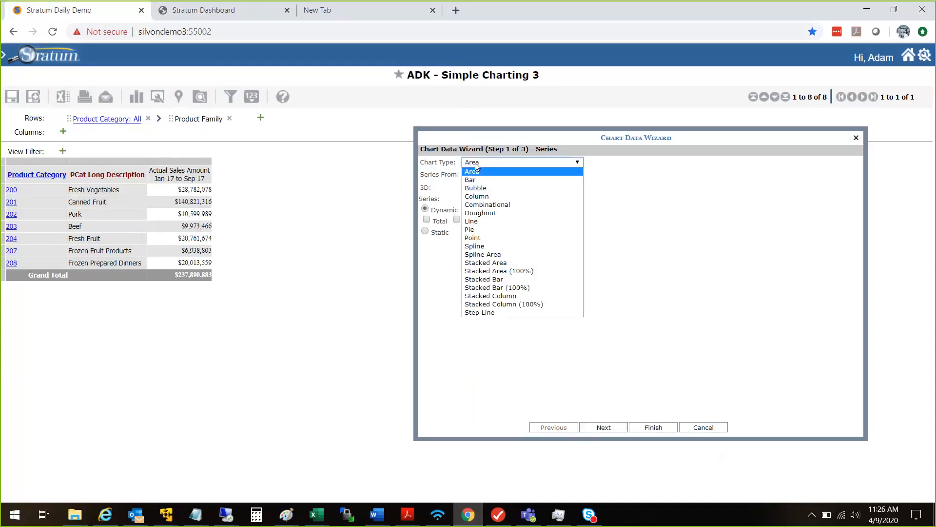
pyautogui.click(476, 230)
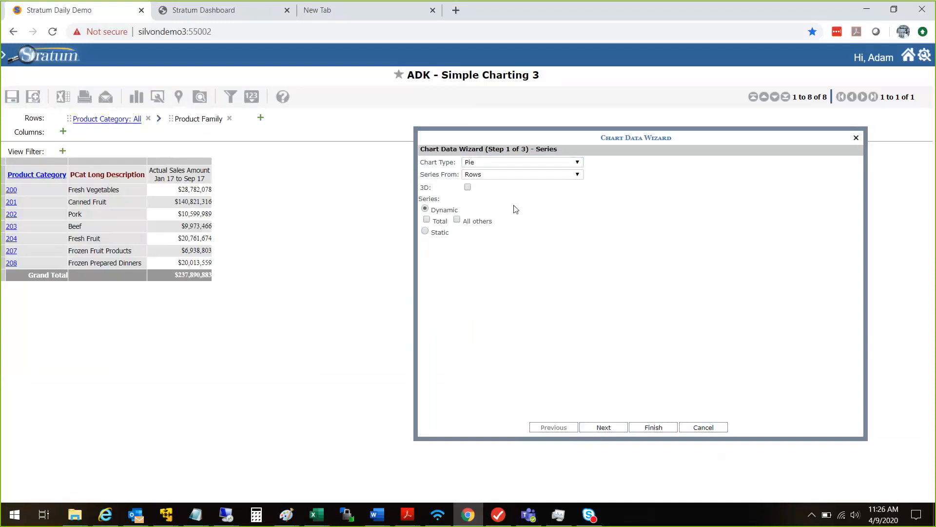
pyautogui.click(480, 178)
pyautogui.click(480, 184)
pyautogui.click(652, 427)
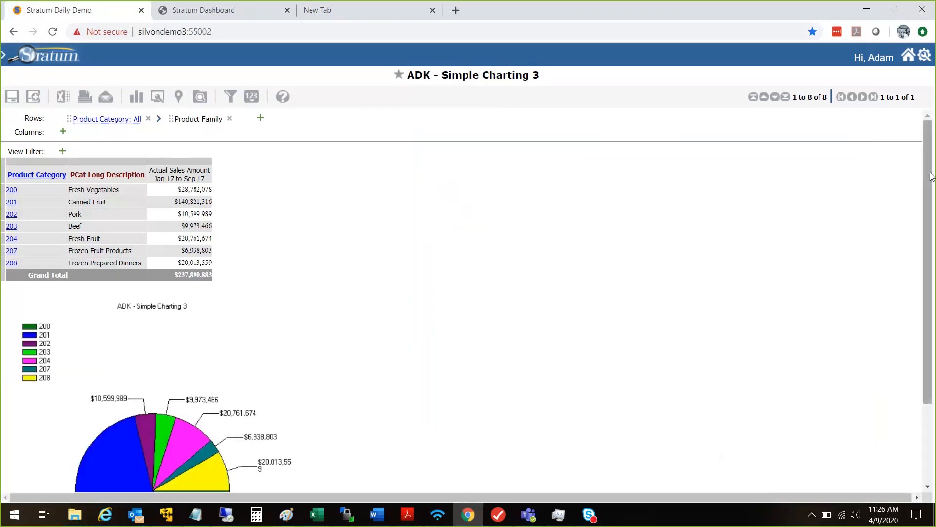
pyautogui.moveTo(935, 167); pyautogui.dragTo(918, 203)
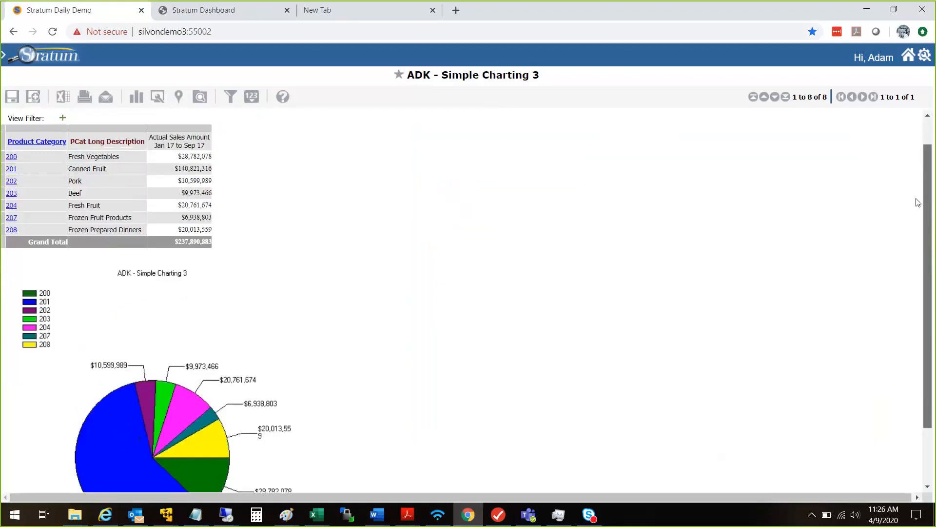
pyautogui.scroll(1, 913, 182)
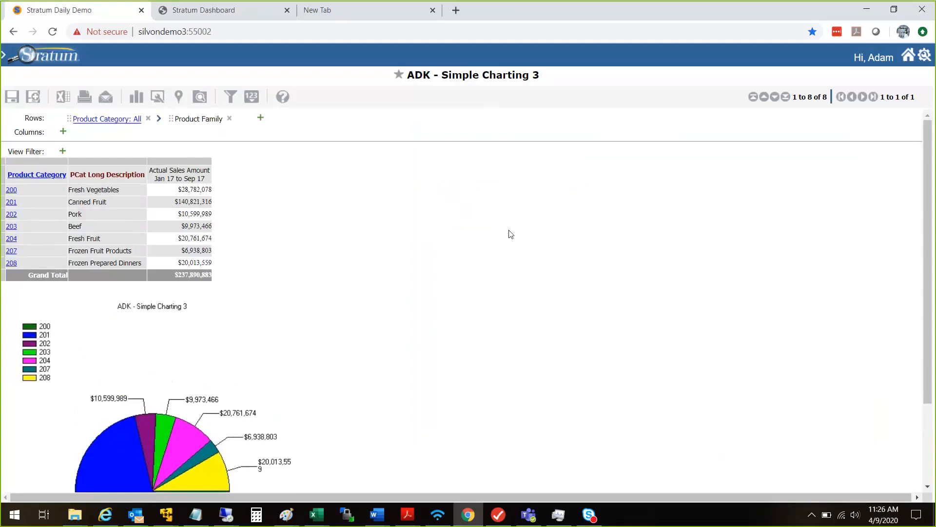
# Change the pie chart's title caption to YTD Sales Pie, keeping the Default style
pyautogui.rightClick(171, 312)
pyautogui.moveTo(158, 362)
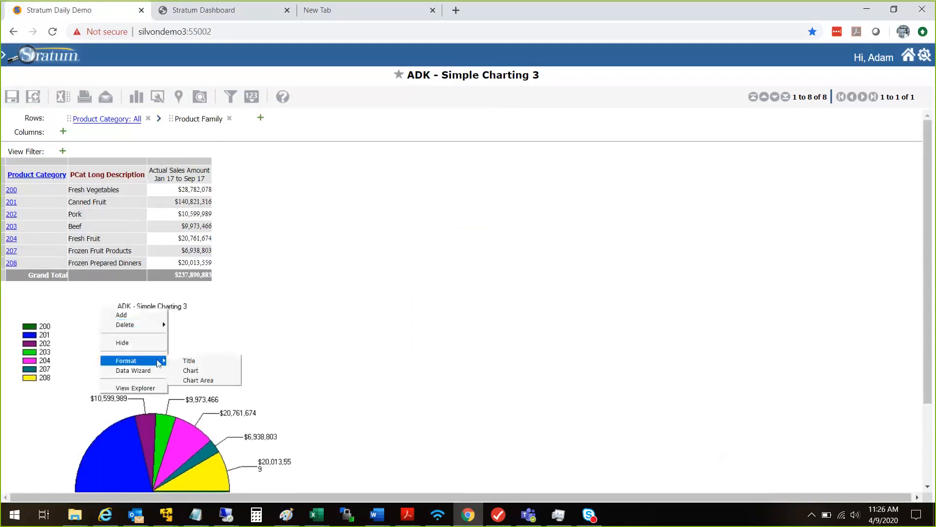
pyautogui.click(189, 361)
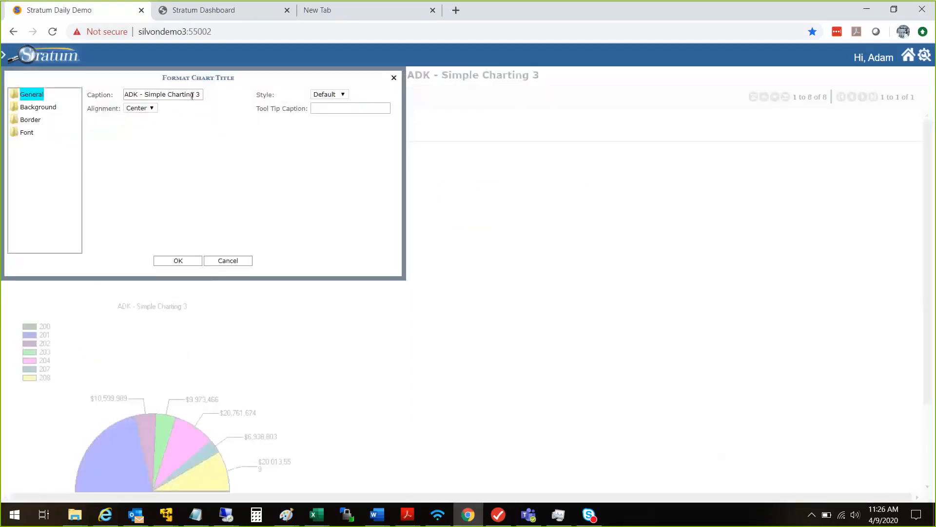
pyautogui.moveTo(202, 92); pyautogui.dragTo(124, 95)
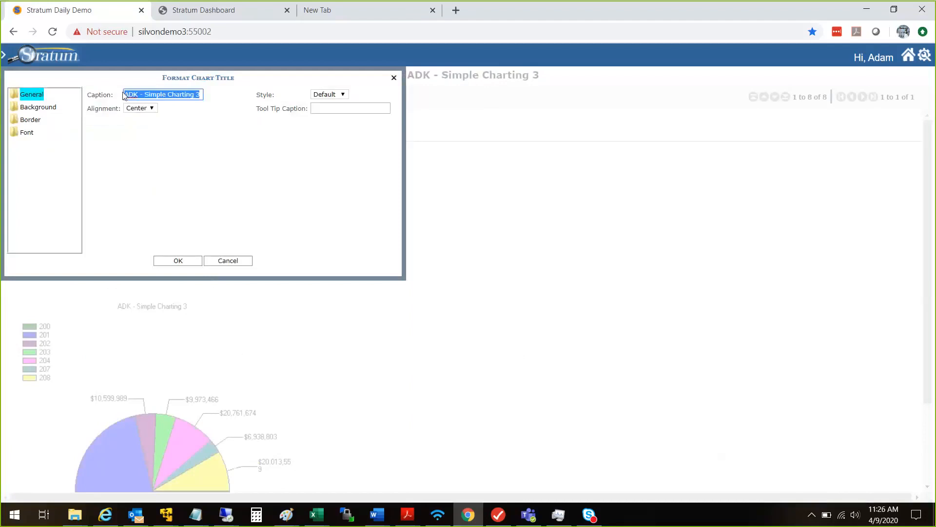
pyautogui.write('YTD ')
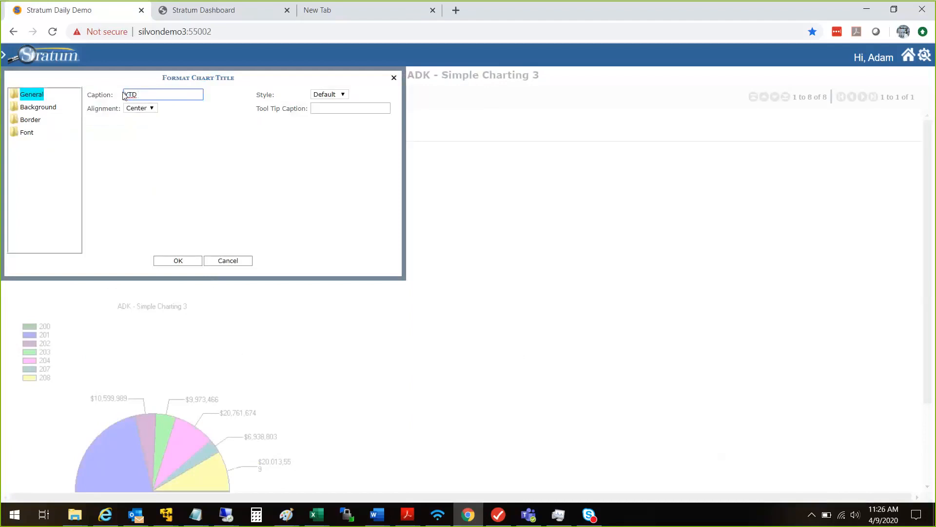
pyautogui.write('Sales Pie')
pyautogui.click(321, 96)
pyautogui.click(325, 103)
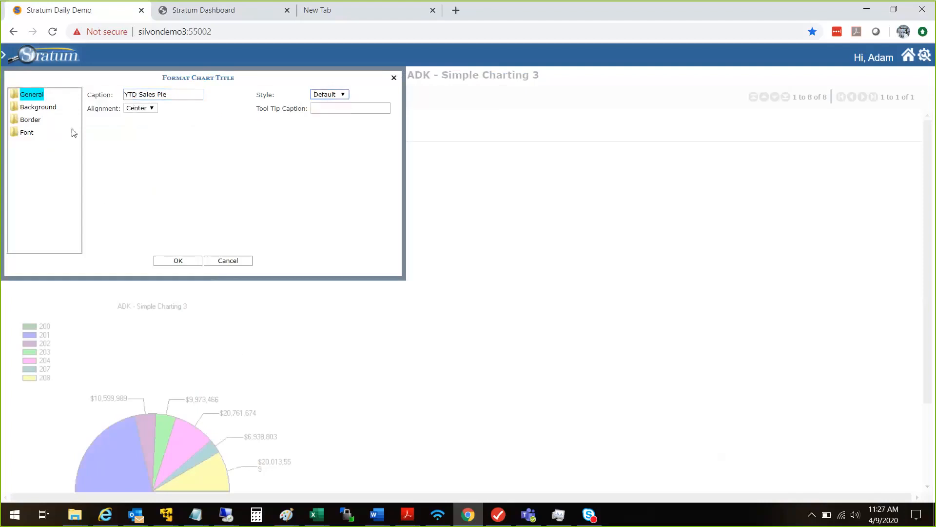
# Set the chart title's font size to 10 and its color to purple, and apply the title formatting
pyautogui.click(27, 132)
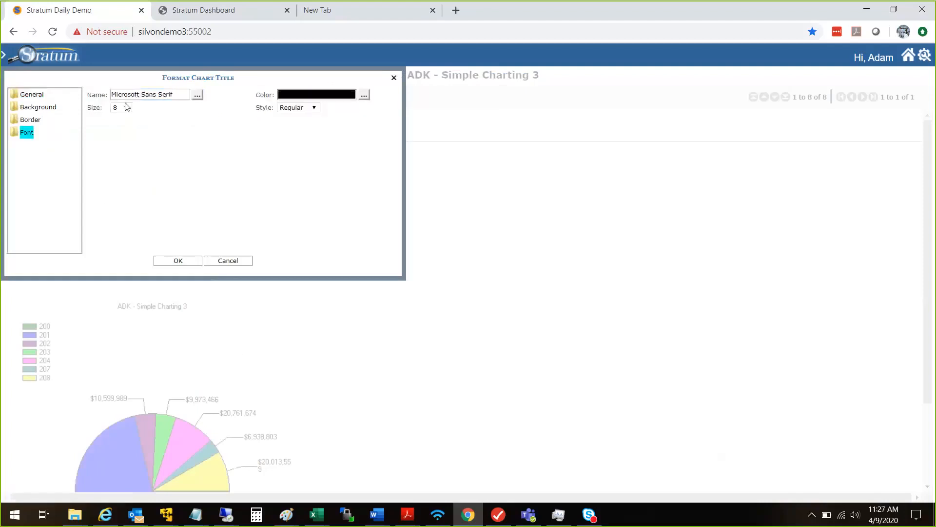
pyautogui.click(126, 107)
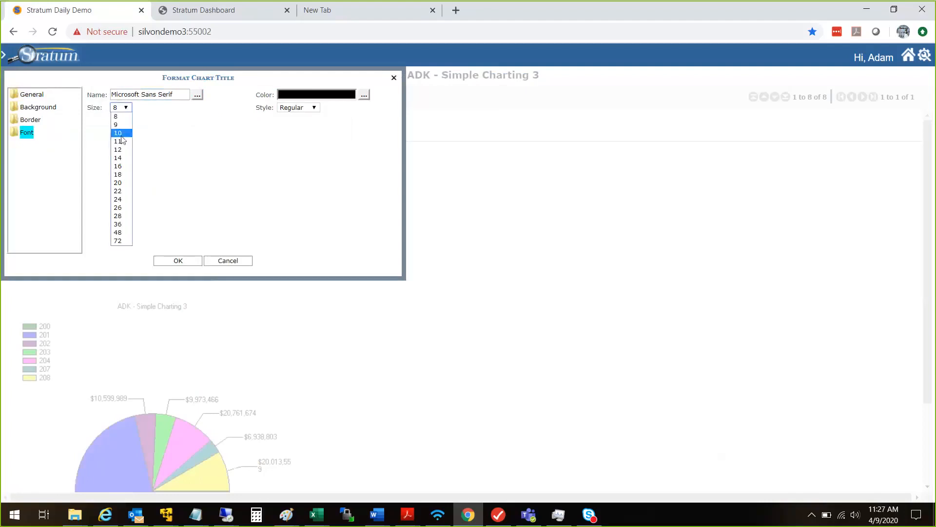
pyautogui.click(118, 132)
pyautogui.click(364, 96)
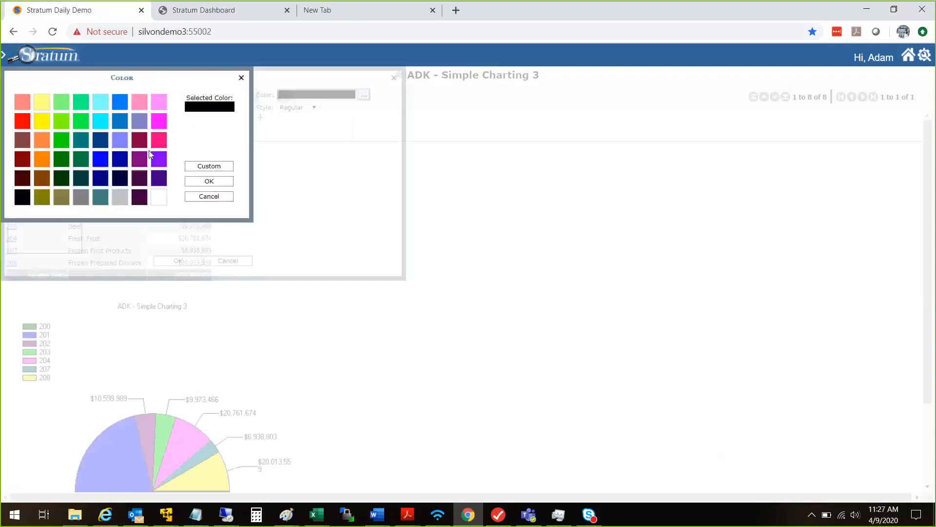
pyautogui.click(159, 159)
pyautogui.click(203, 183)
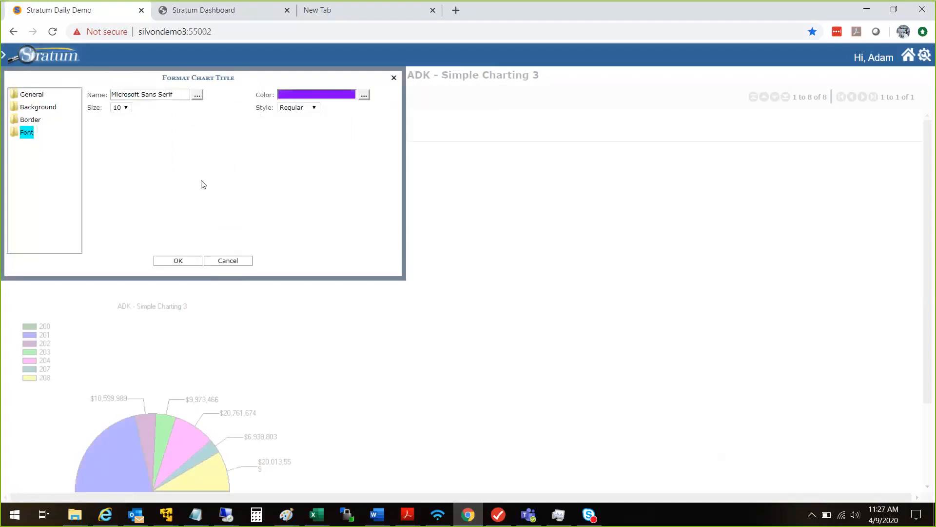
pyautogui.click(186, 261)
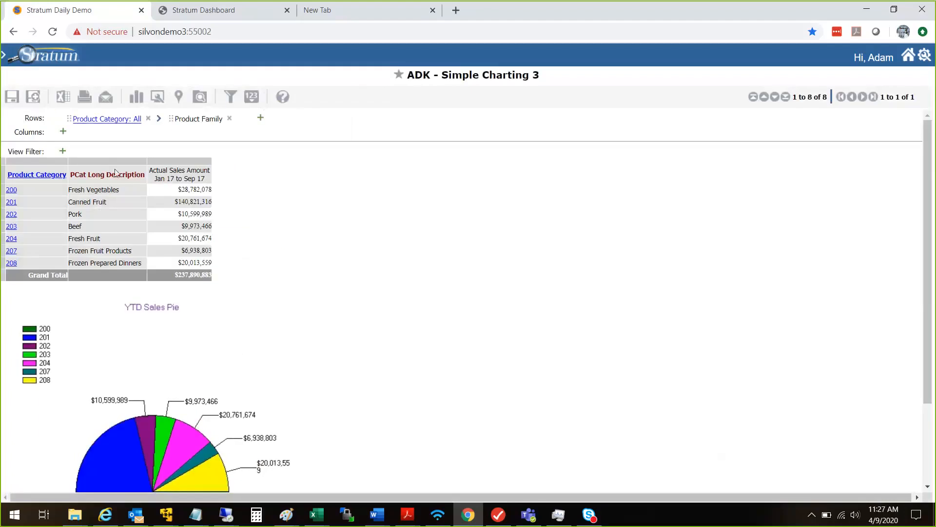
# Set the Product Category display text to PCat Long Description, apply the change, and check the pie chart
pyautogui.rightClick(40, 181)
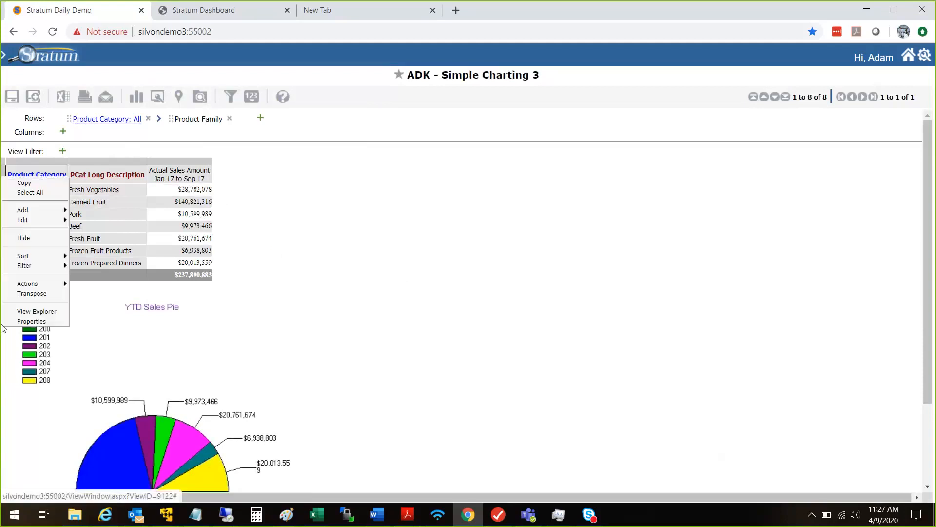
pyautogui.click(44, 321)
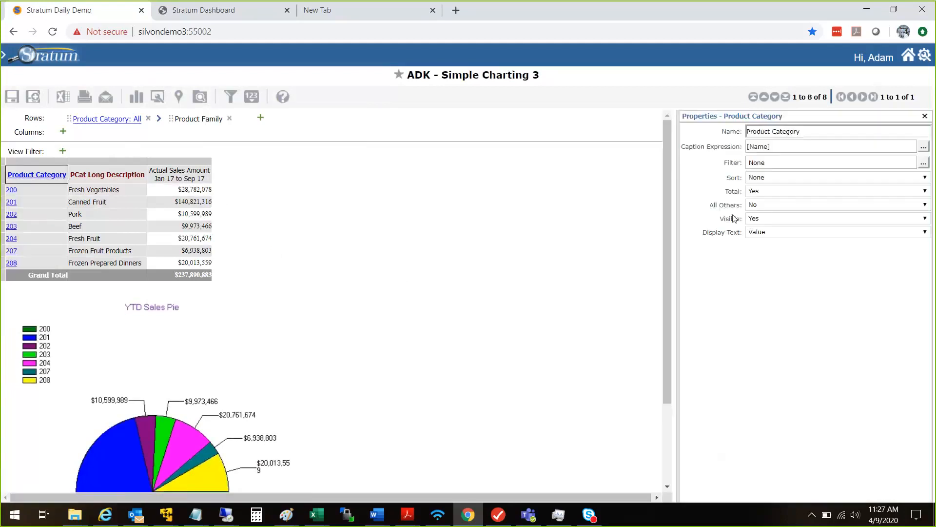
pyautogui.click(764, 234)
pyautogui.click(765, 247)
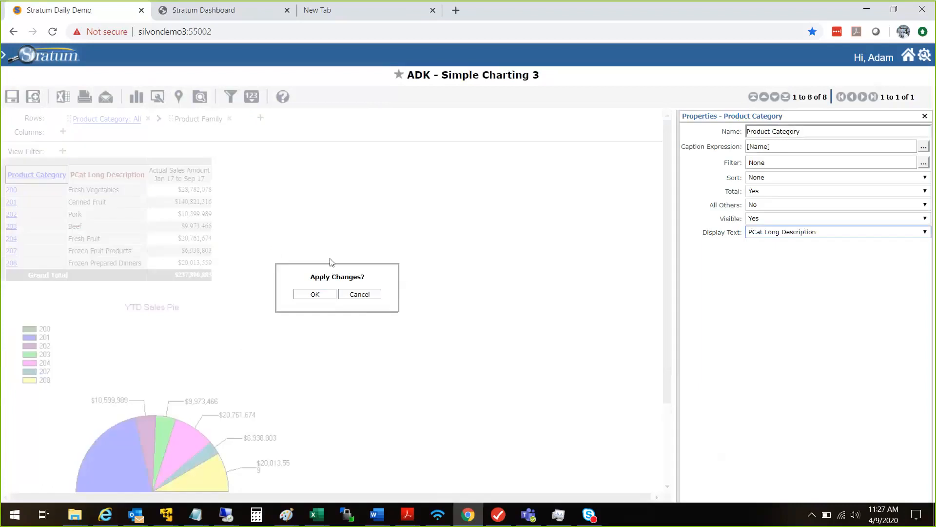
pyautogui.click(315, 294)
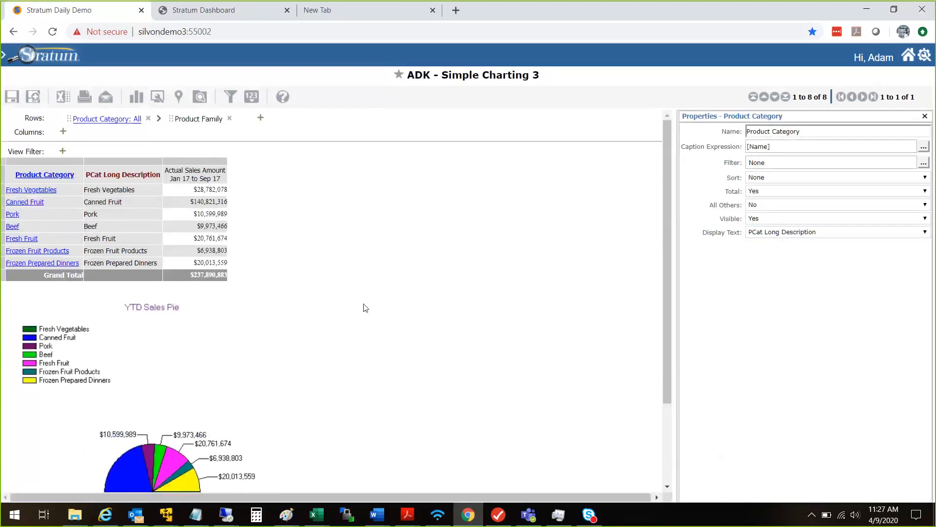
pyautogui.moveTo(671, 250); pyautogui.dragTo(678, 369)
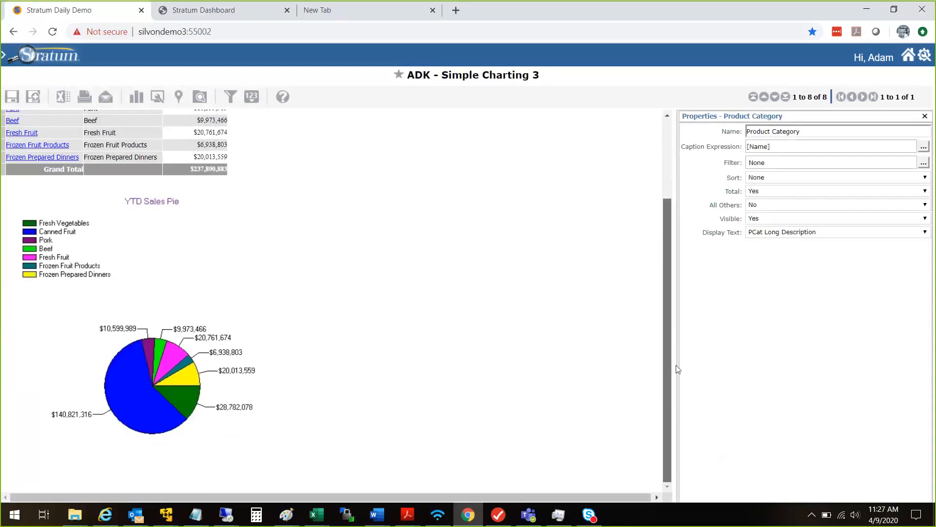
pyautogui.scroll(3, 678, 369)
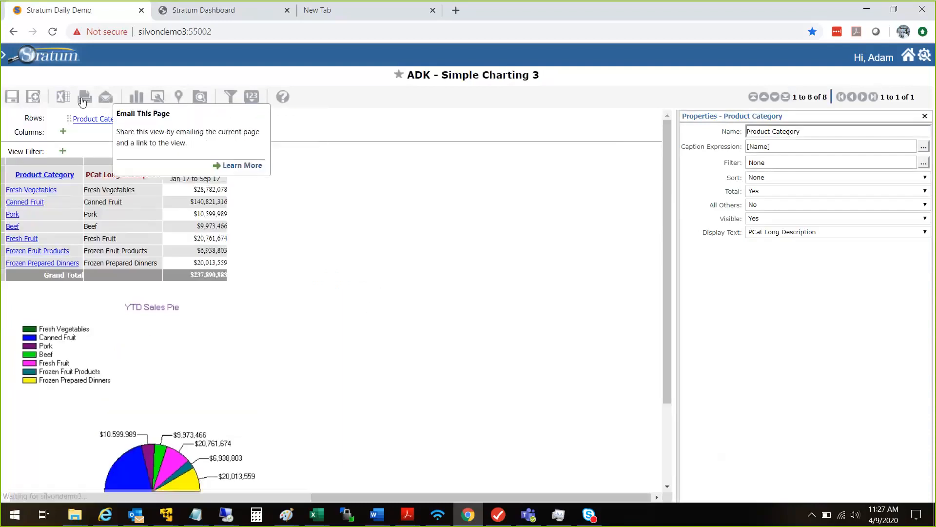
# Hide the grid of ADK - Simple Charting 3 through View Explorer and apply the change
pyautogui.click(199, 97)
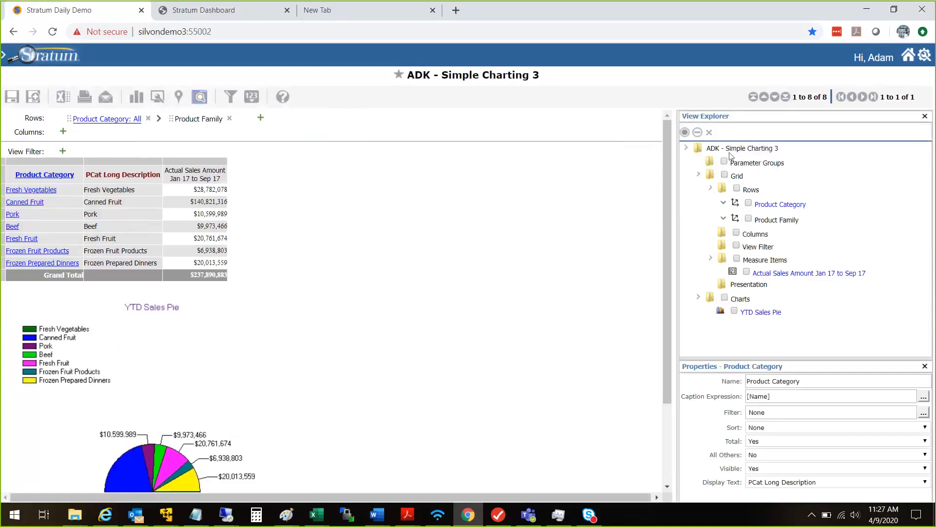
pyautogui.rightClick(737, 178)
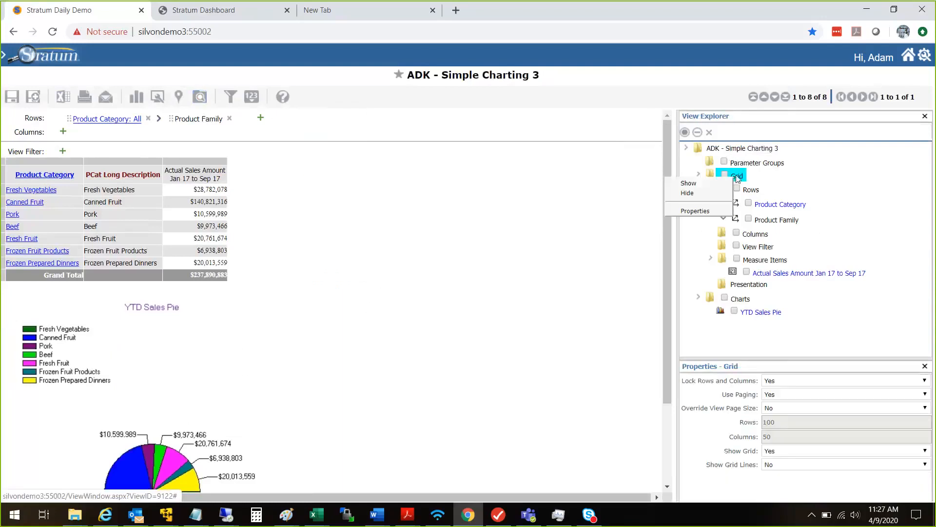
pyautogui.click(527, 160)
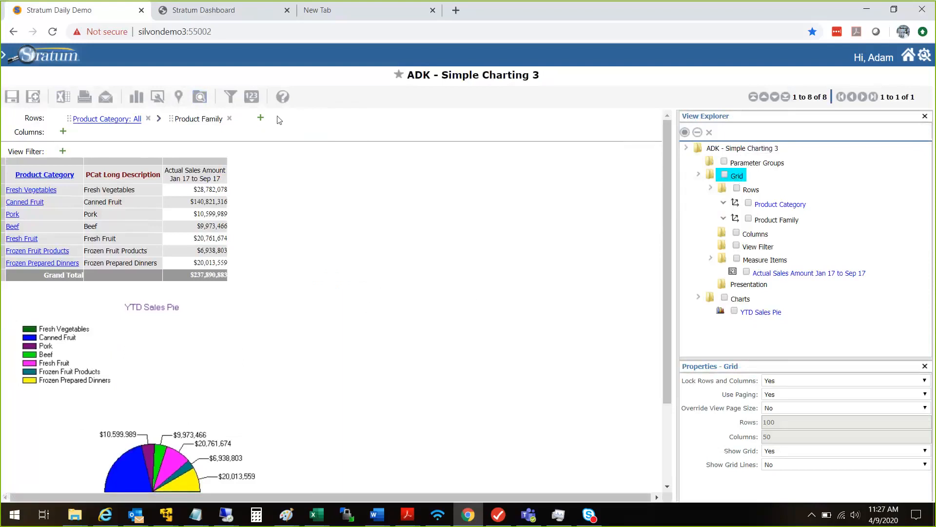
pyautogui.click(200, 98)
pyautogui.click(200, 99)
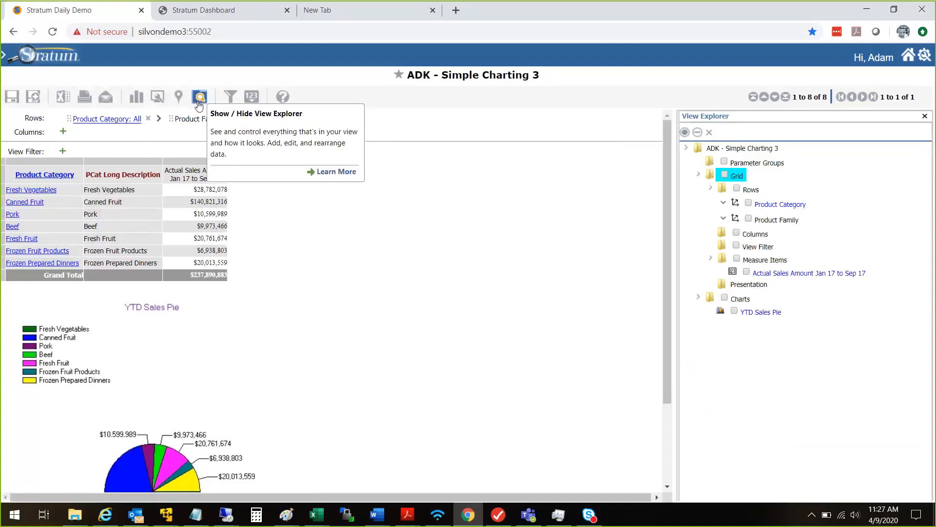
pyautogui.rightClick(735, 179)
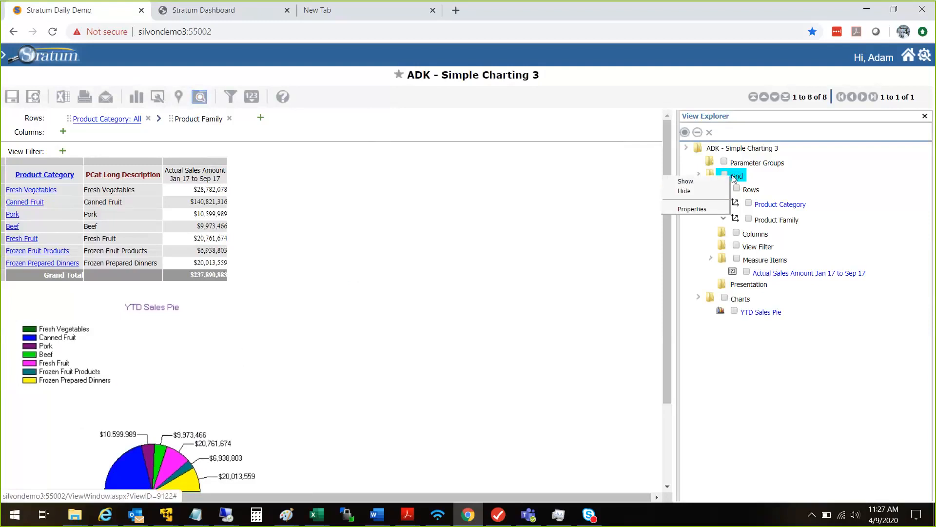
pyautogui.click(700, 197)
pyautogui.click(314, 294)
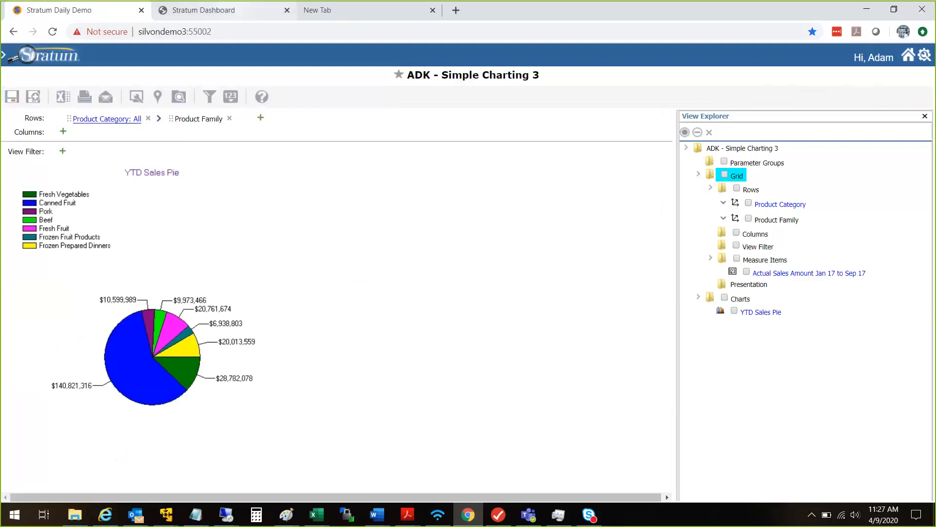
# Switch to Stratum Dashboard and add the favorite view ADK - Simple Charting 3 to New Dash, below the two existing widgets
pyautogui.click(204, 10)
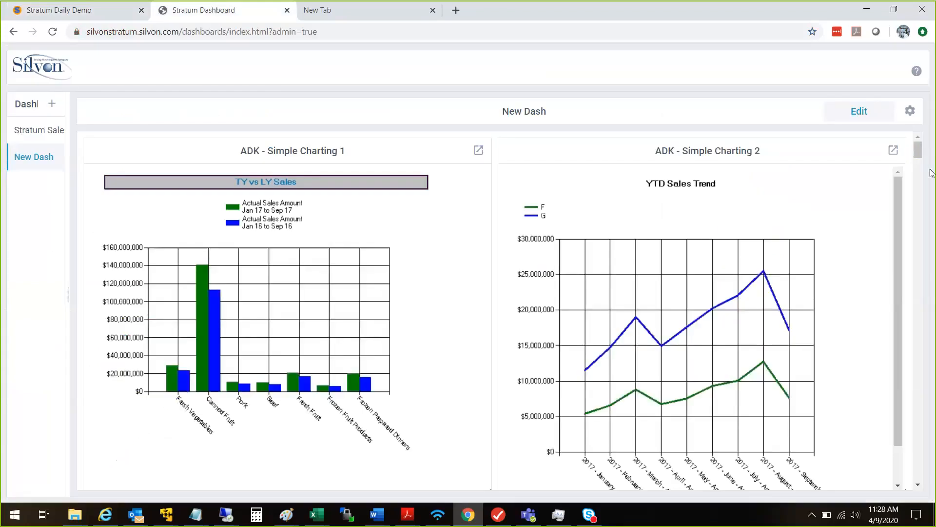
pyautogui.click(860, 112)
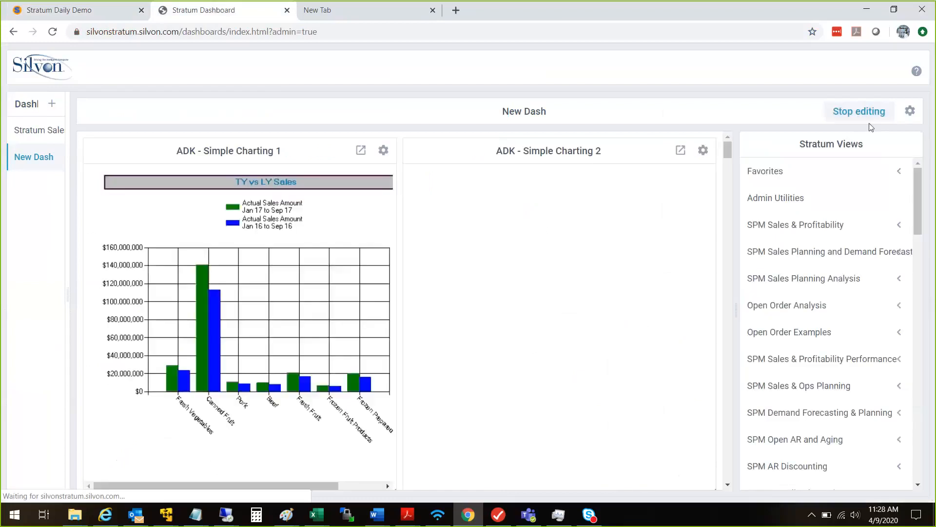
pyautogui.click(900, 171)
pyautogui.moveTo(920, 180); pyautogui.dragTo(921, 195)
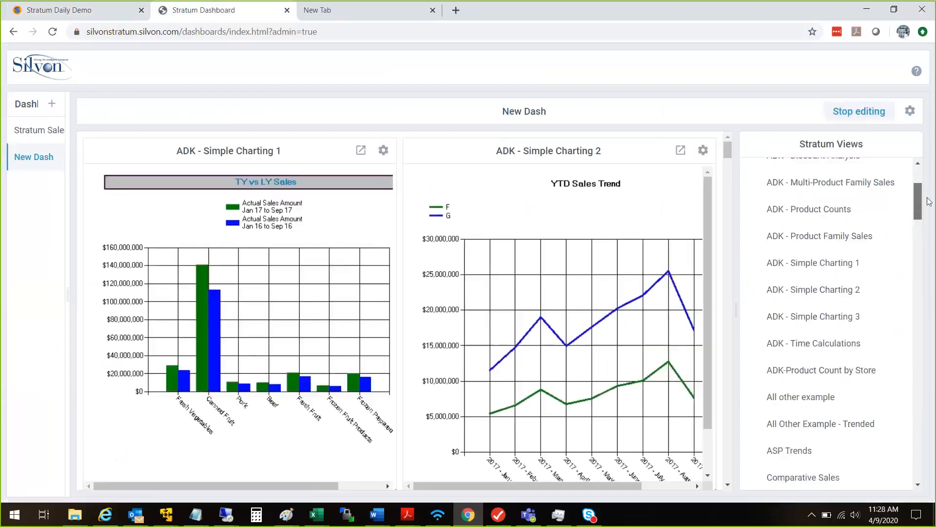
pyautogui.moveTo(831, 318); pyautogui.dragTo(893, 147)
pyautogui.click(728, 485)
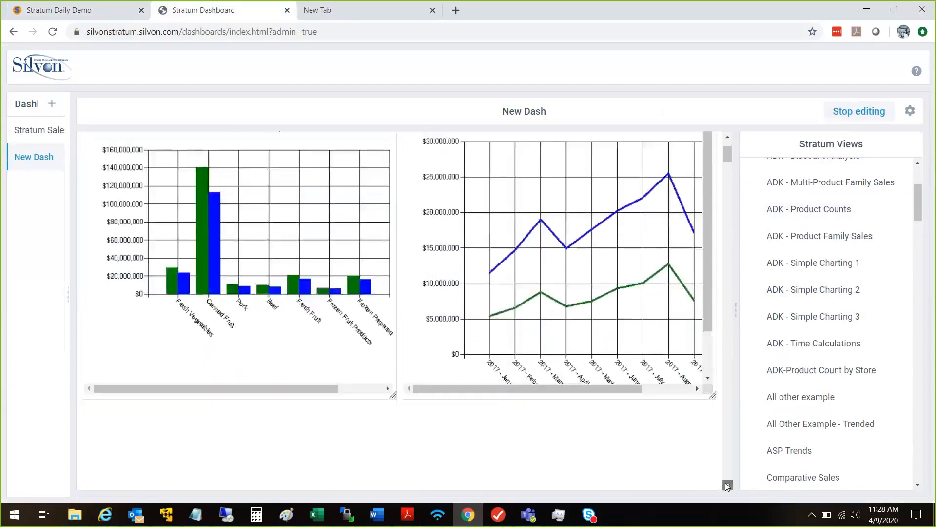
pyautogui.click(727, 485)
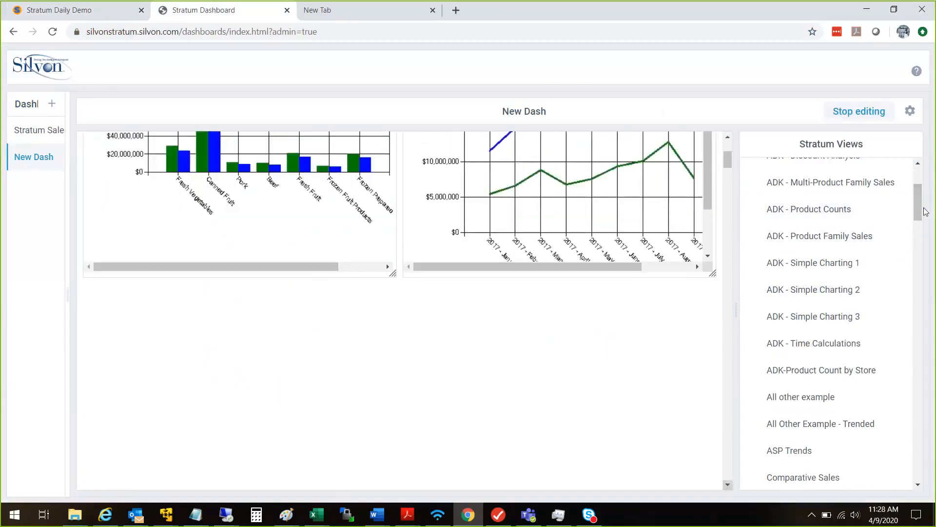
pyautogui.moveTo(851, 316); pyautogui.dragTo(241, 264)
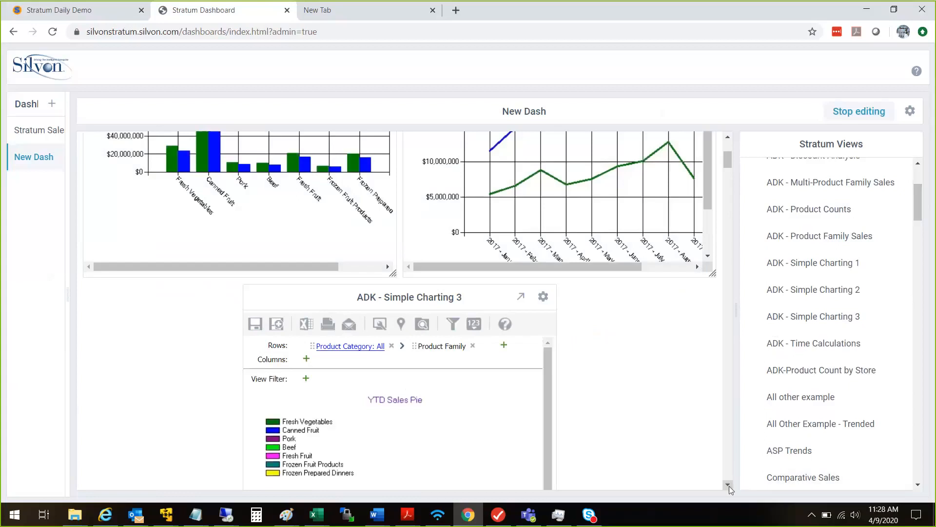
# Enlarge the ADK - Simple Charting 3 widget in width and height so the whole pie chart fits
pyautogui.scroll(-5, 729, 486)
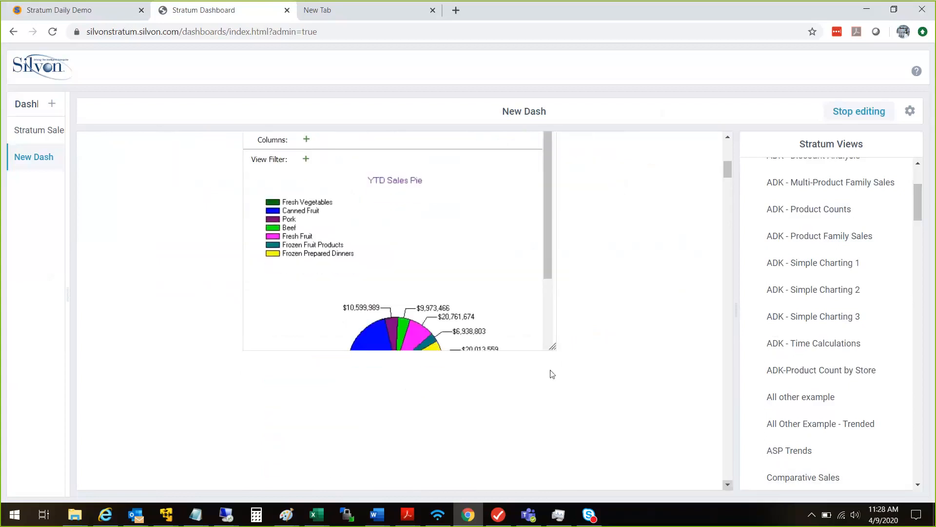
pyautogui.moveTo(553, 346); pyautogui.dragTo(601, 472)
pyautogui.click(729, 138)
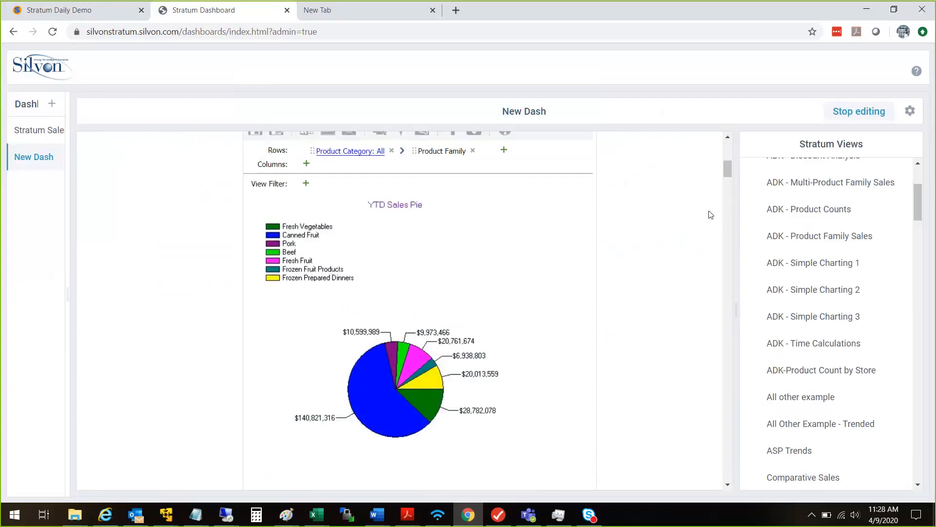
pyautogui.click(728, 138)
pyautogui.click(728, 138)
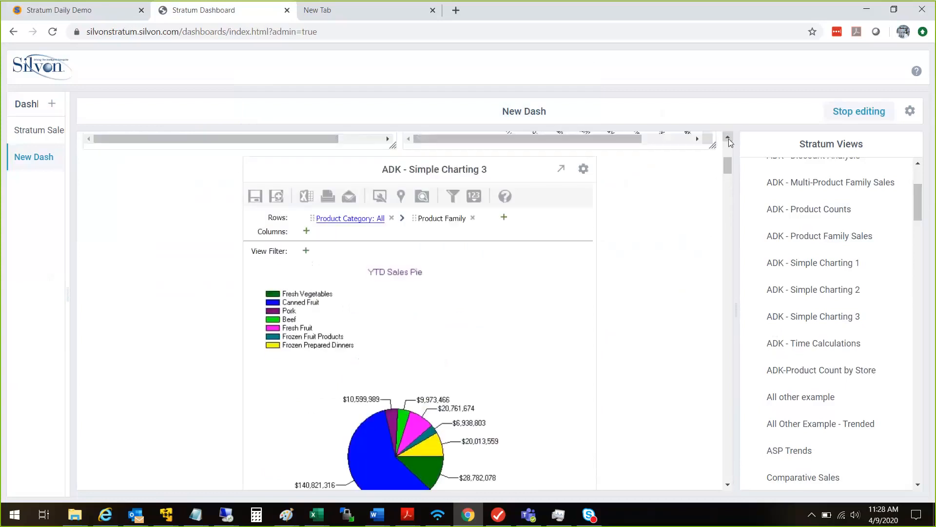
# Set Hide Filter and Hide Image to true in the ADK - Simple Charting 3 widget's properties
pyautogui.click(583, 175)
pyautogui.click(579, 196)
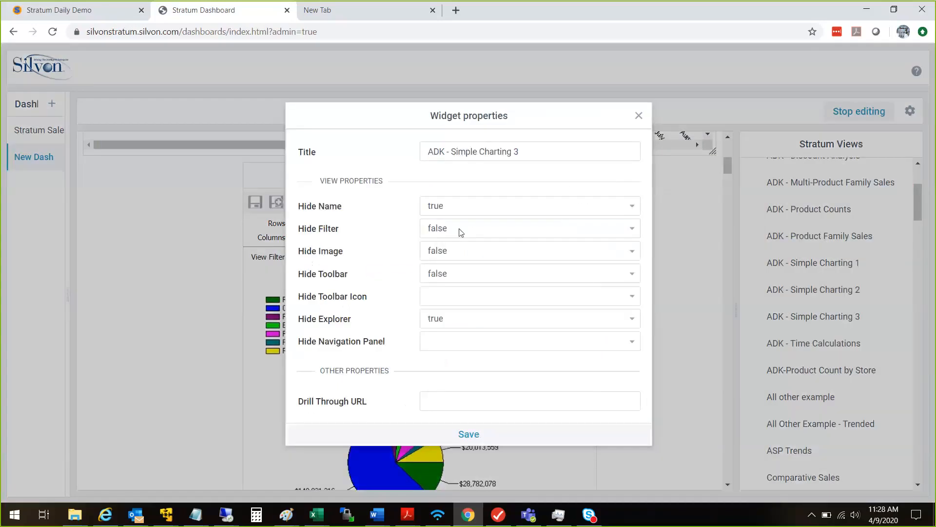
pyautogui.click(437, 229)
pyautogui.click(446, 270)
pyautogui.click(446, 254)
pyautogui.click(442, 293)
# Set Hide Toolbar, Hide Toolbar Icon and Hide Navigation Panel to true for ADK - Simple Charting 3, save the properties and stop editing New Dash
pyautogui.click(451, 274)
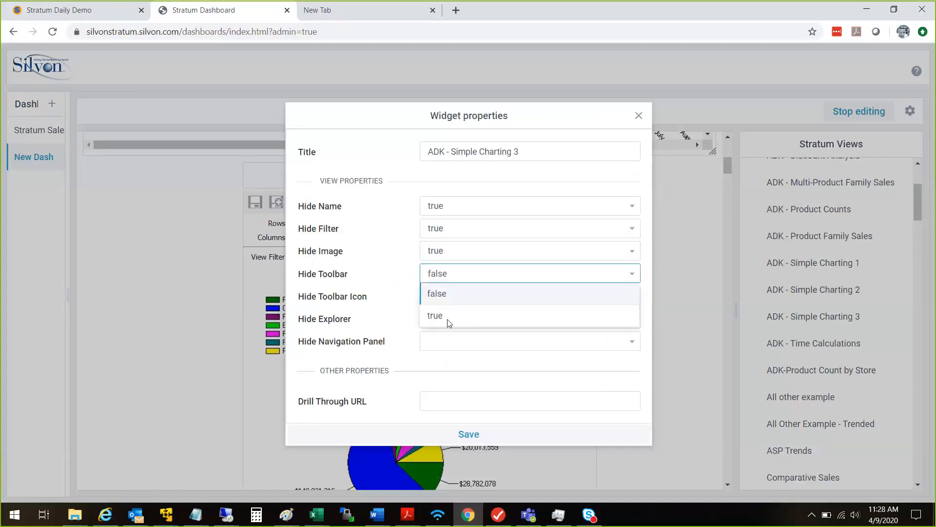
pyautogui.click(449, 318)
pyautogui.click(446, 298)
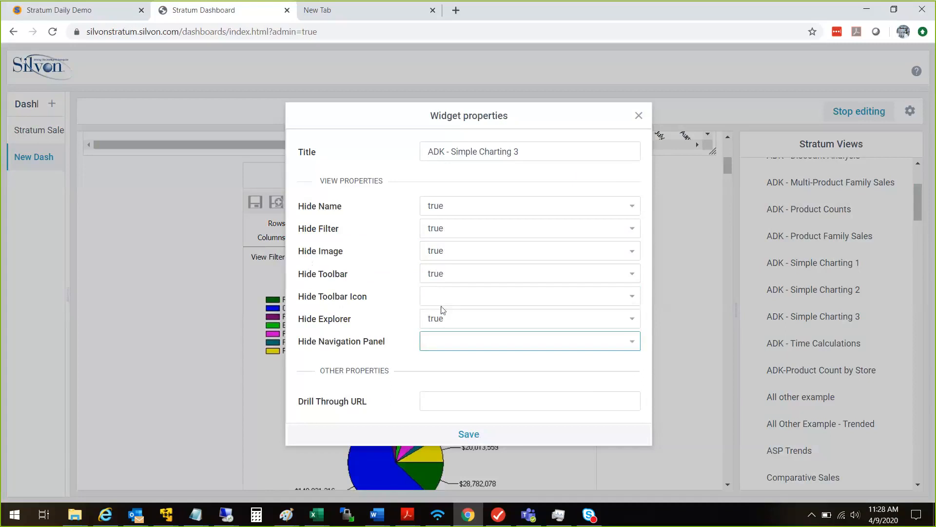
pyautogui.click(441, 300)
pyautogui.click(437, 335)
pyautogui.click(450, 350)
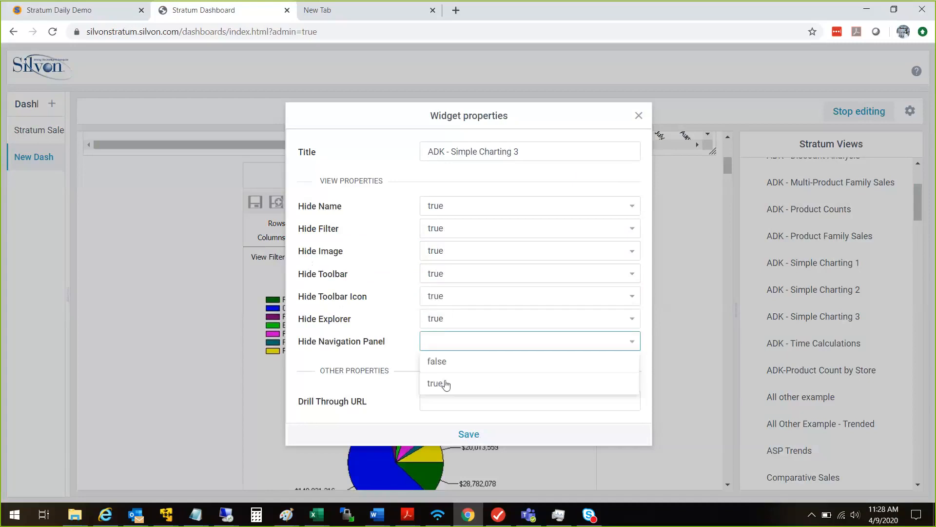
pyautogui.click(441, 383)
pyautogui.click(452, 406)
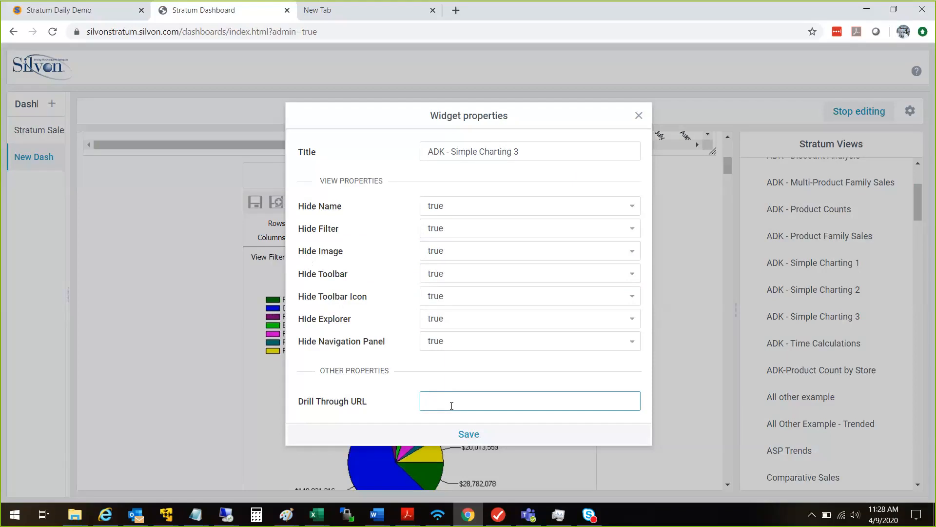
pyautogui.click(469, 435)
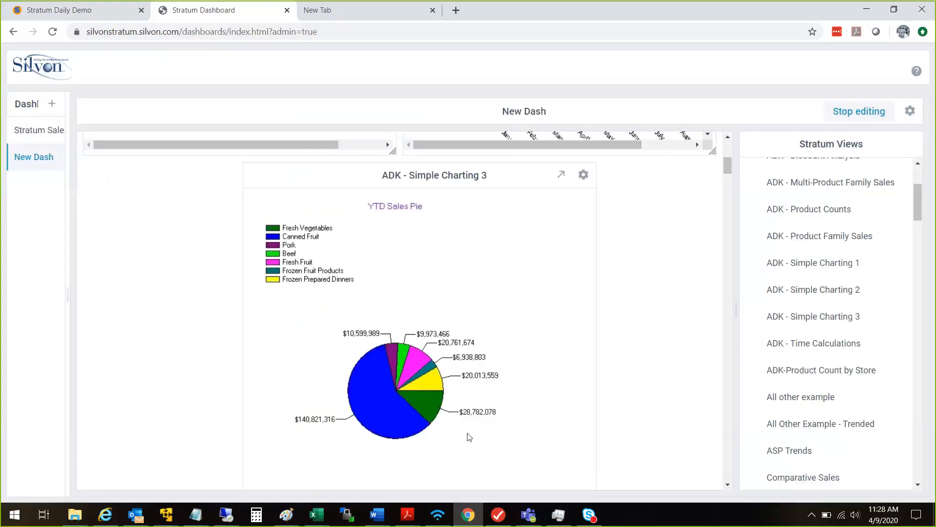
pyautogui.click(859, 112)
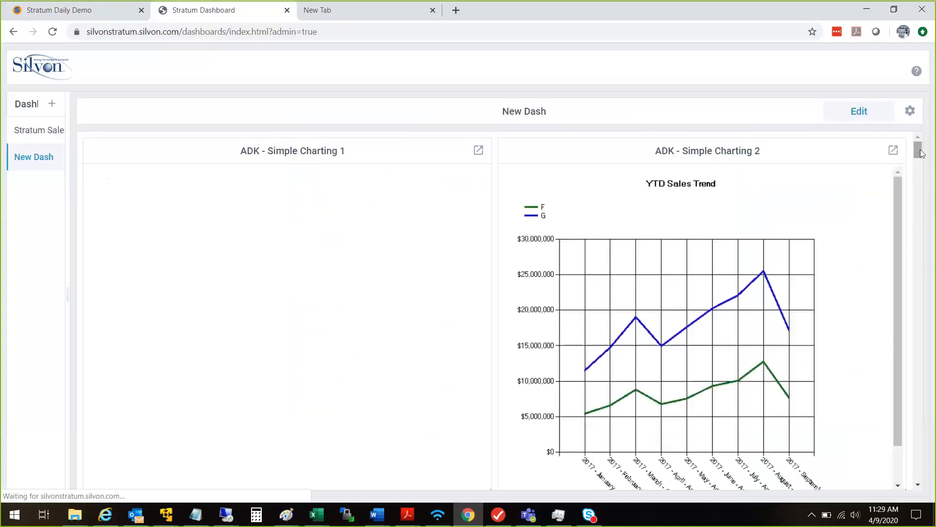
pyautogui.moveTo(921, 153)
pyautogui.mouseDown()
pyautogui.moveTo(922, 174)
pyautogui.moveTo(927, 136)
pyautogui.mouseUp()
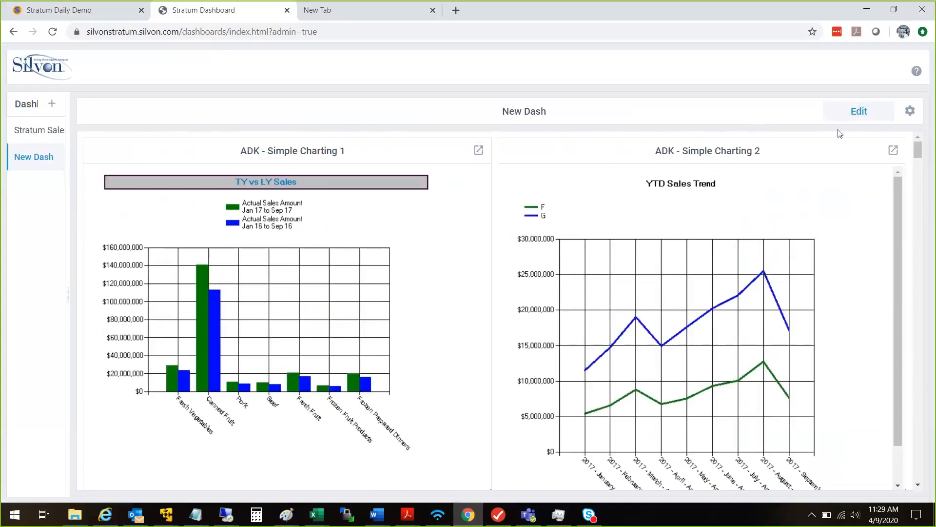
# View the ADK - Simple Charting 1 widget in its own browser tab and close that tab
pyautogui.click(479, 150)
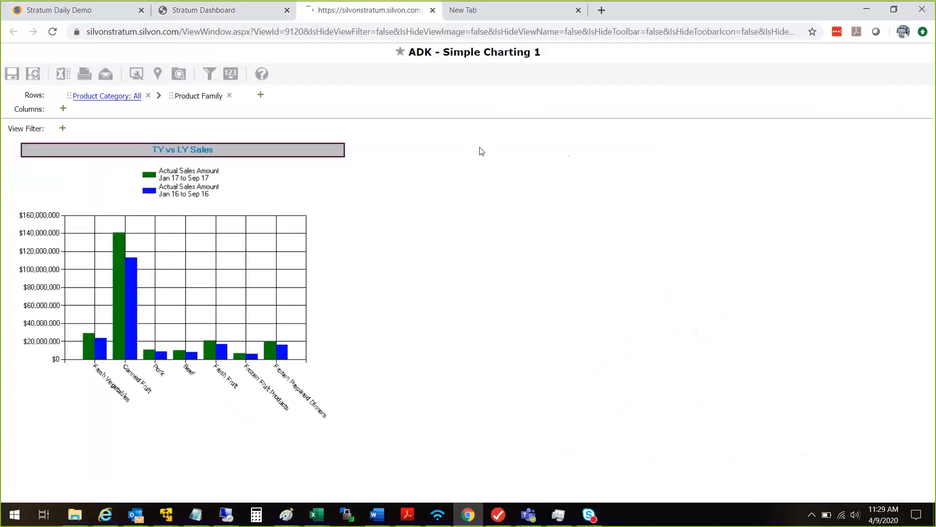
pyautogui.moveTo(376, 18); pyautogui.dragTo(446, 81)
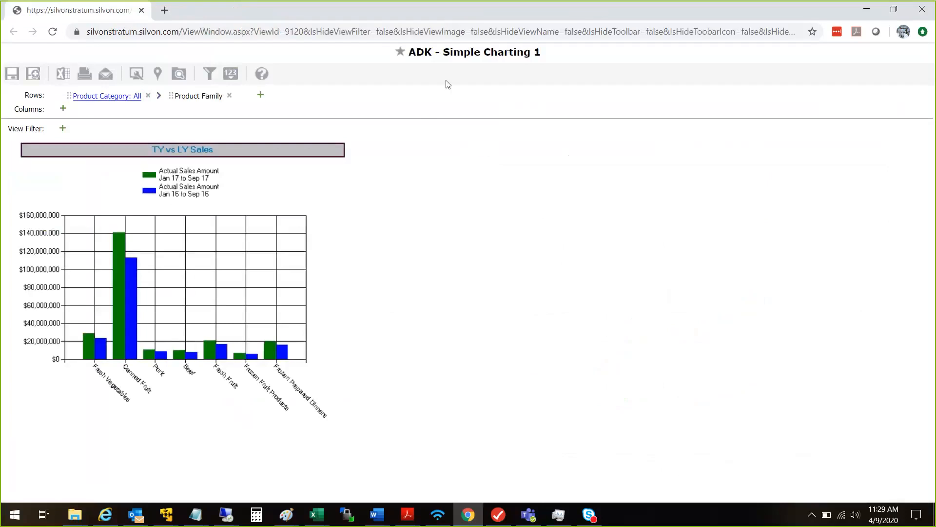
pyautogui.click(141, 10)
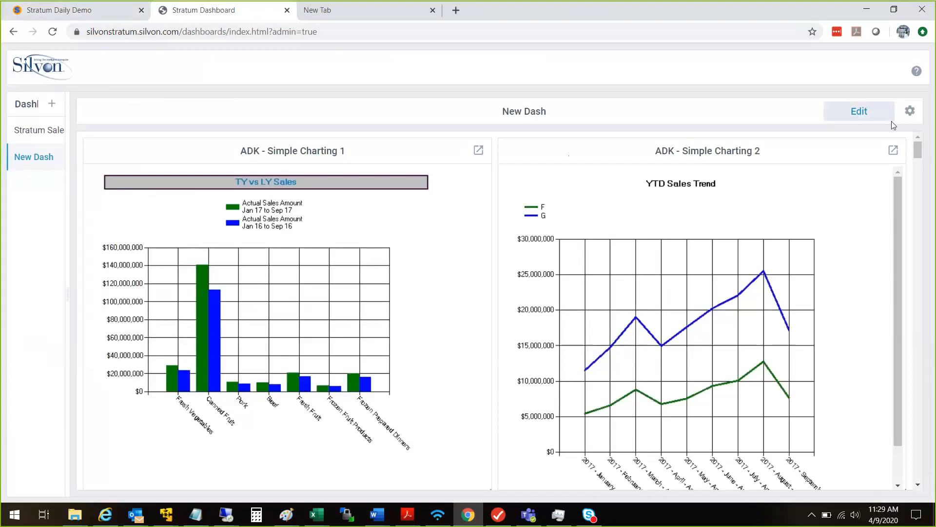
# Review the dashboard properties of New Dash and the widget properties of ADK - Simple Charting 1 without changing them
pyautogui.click(910, 110)
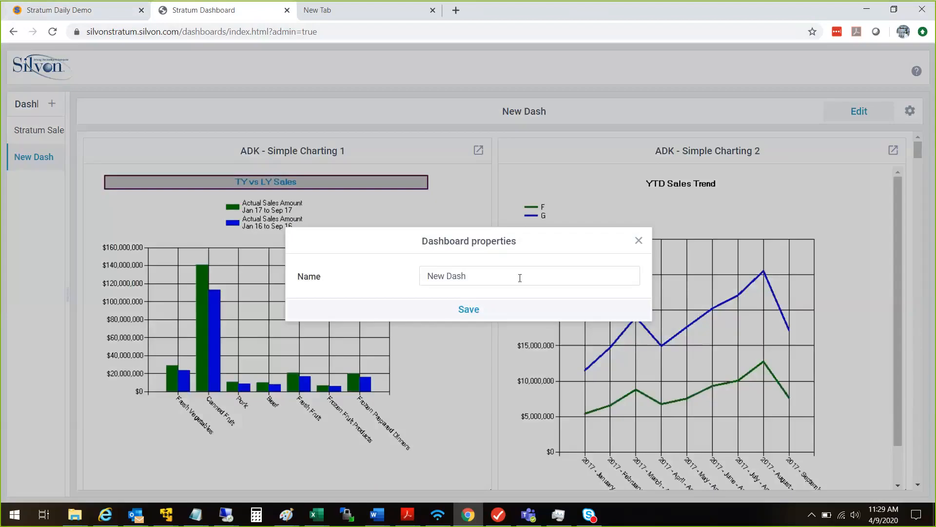
pyautogui.click(639, 241)
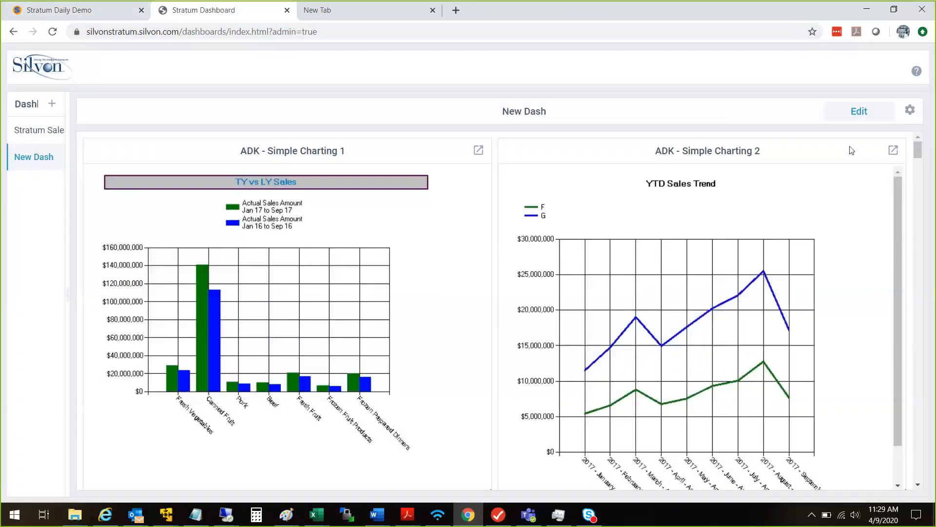
pyautogui.click(861, 113)
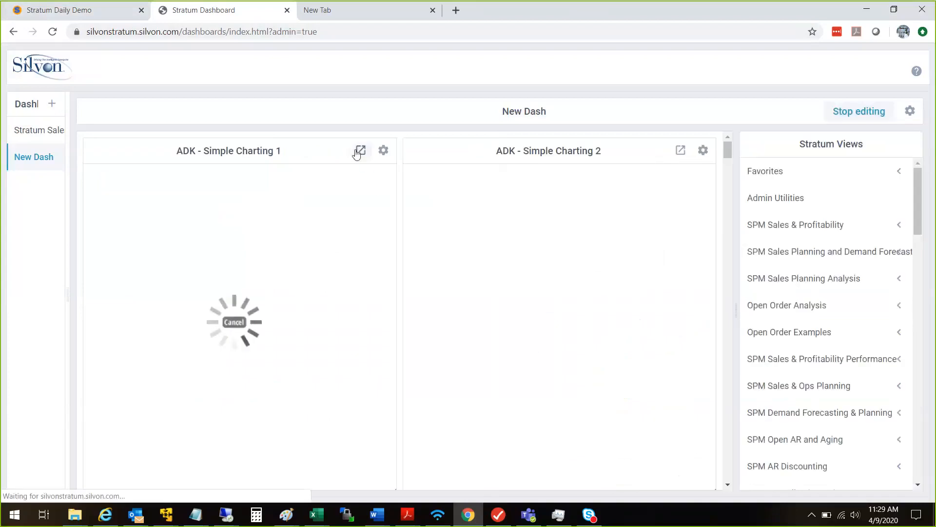
pyautogui.click(383, 151)
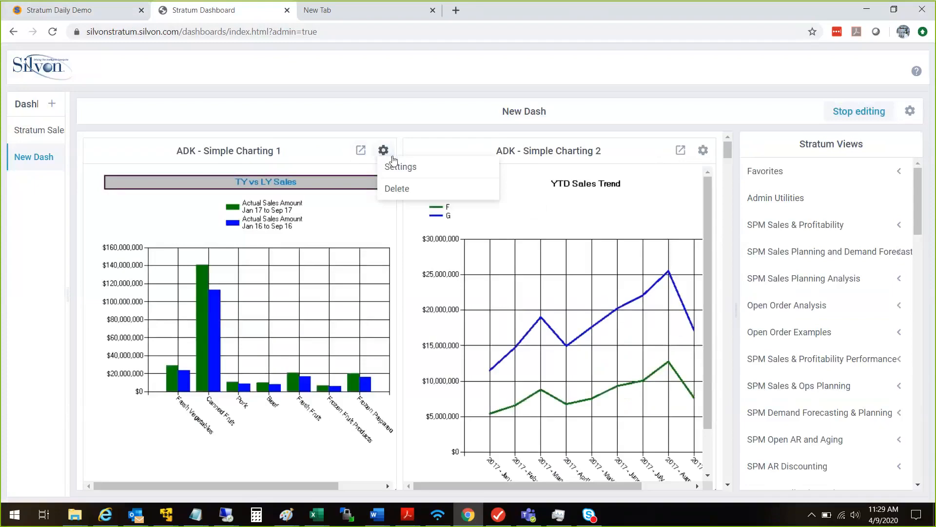
pyautogui.click(395, 164)
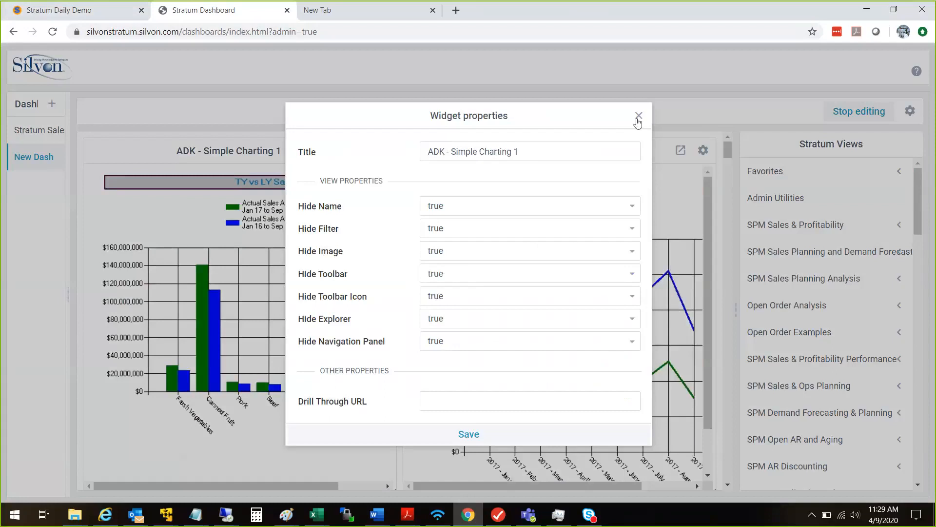
pyautogui.click(640, 116)
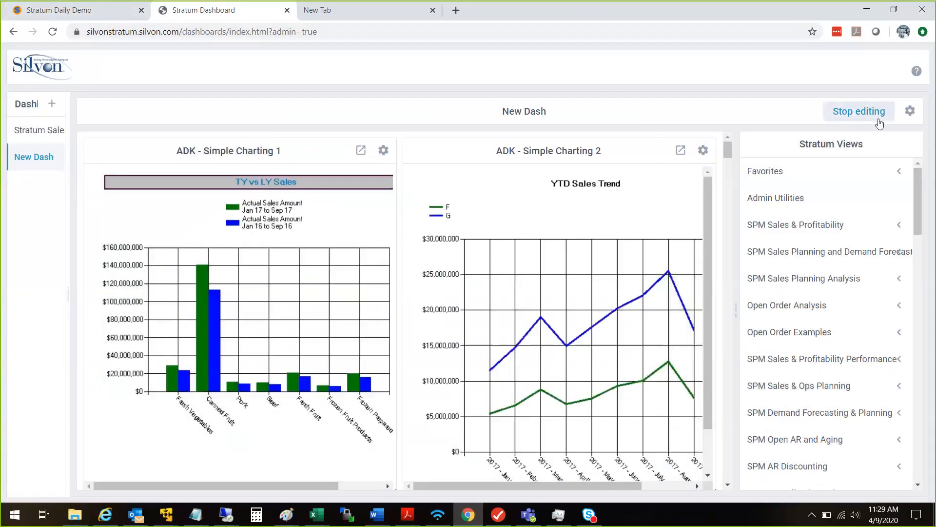
pyautogui.click(879, 120)
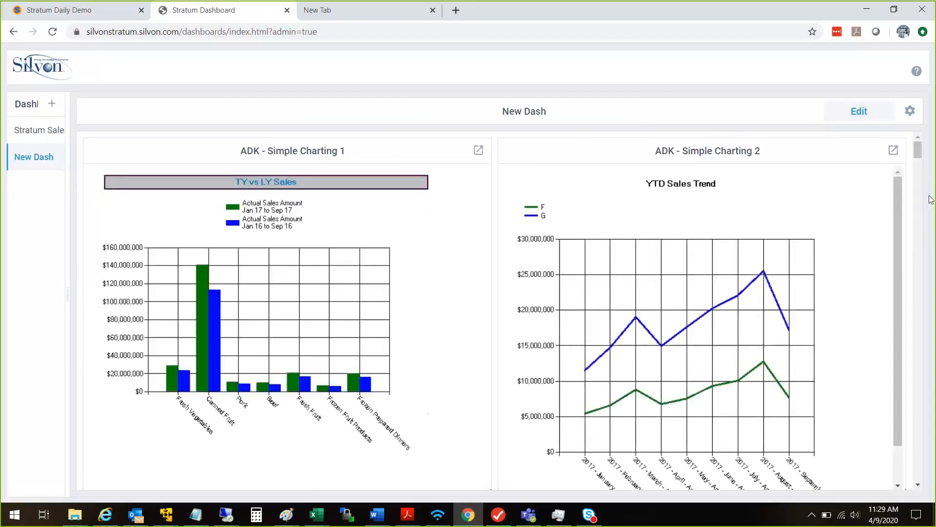
# Open New Dash in a new browser tab and copy its URL
pyautogui.click(918, 165)
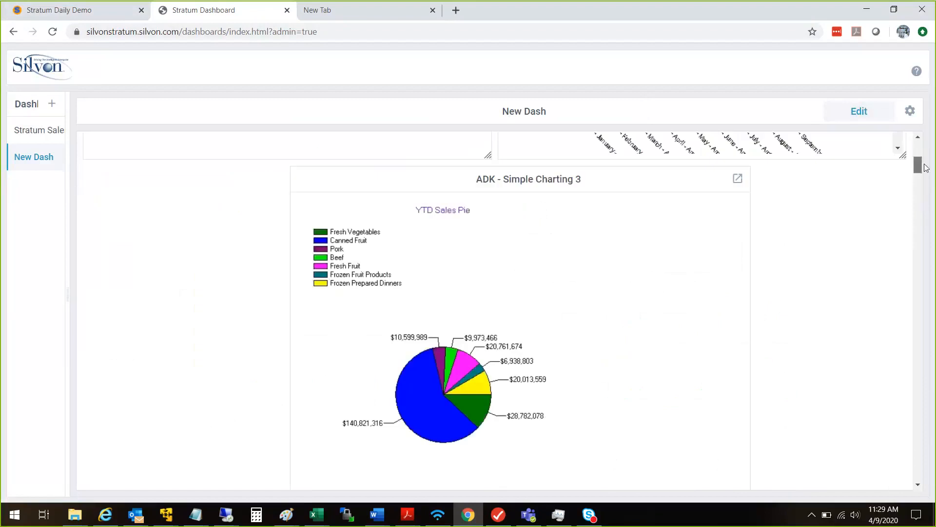
pyautogui.scroll(-1, 926, 167)
pyautogui.scroll(2, 927, 164)
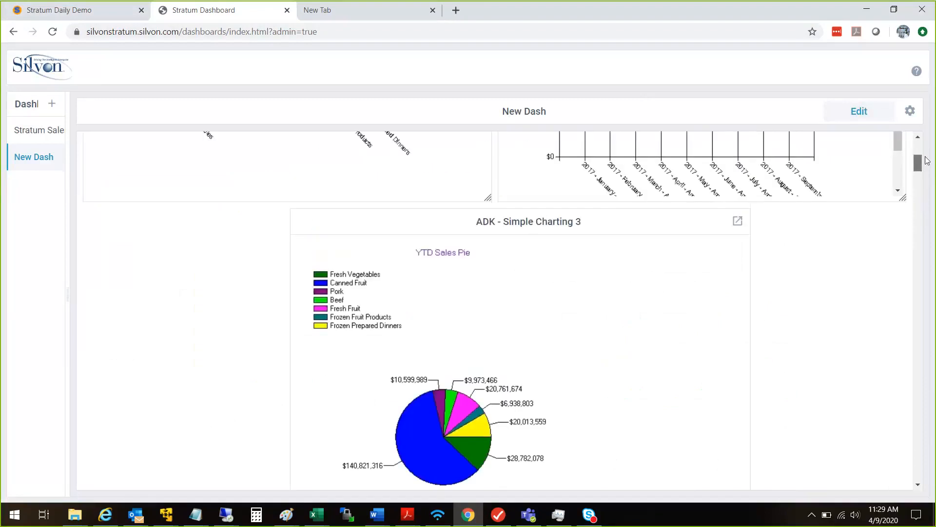
pyautogui.moveTo(926, 157); pyautogui.dragTo(924, 145)
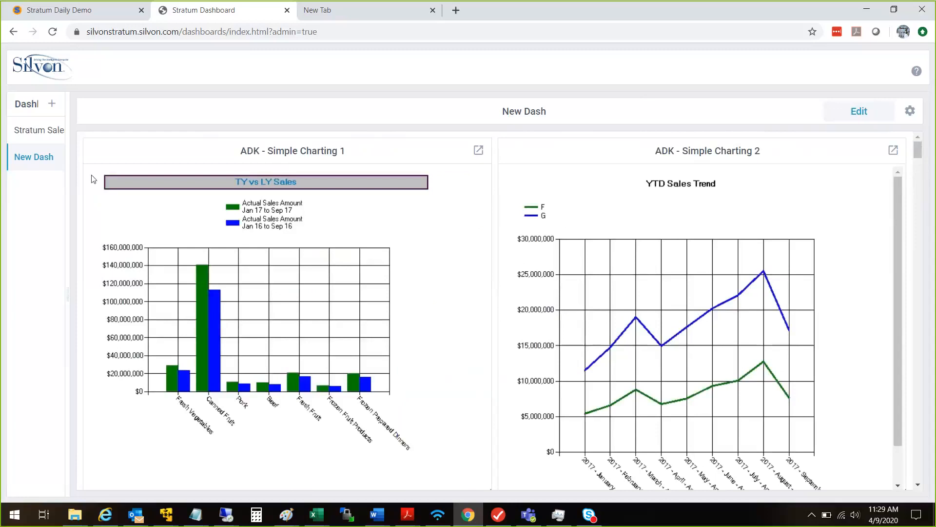
pyautogui.rightClick(33, 160)
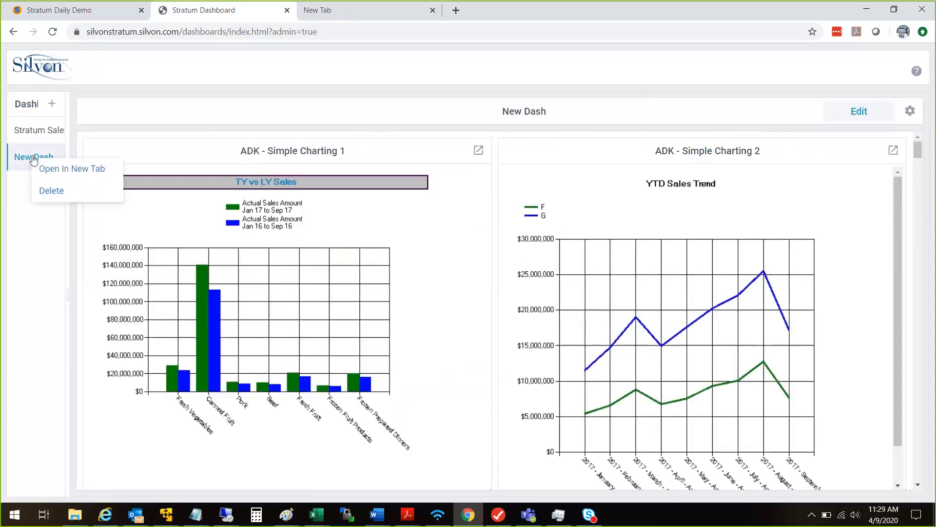
pyautogui.click(61, 168)
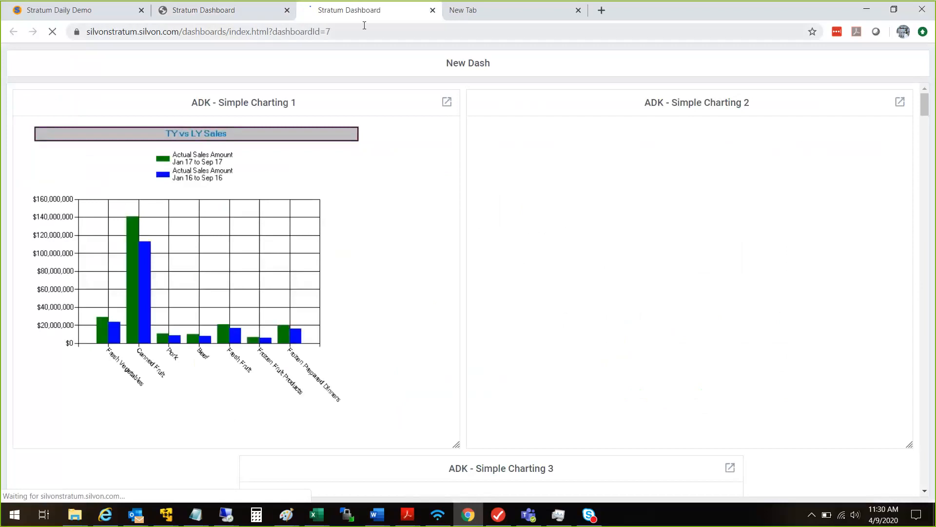
pyautogui.click(364, 31)
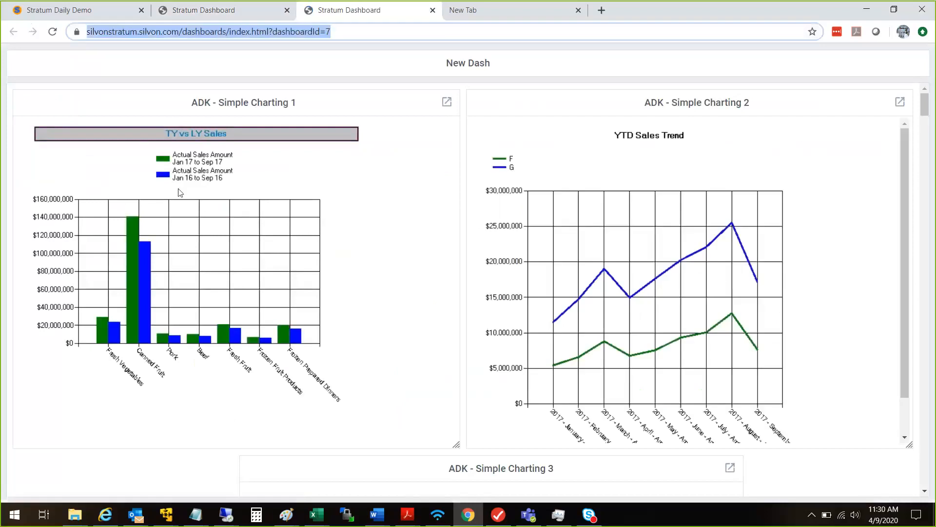
pyautogui.rightClick(205, 40)
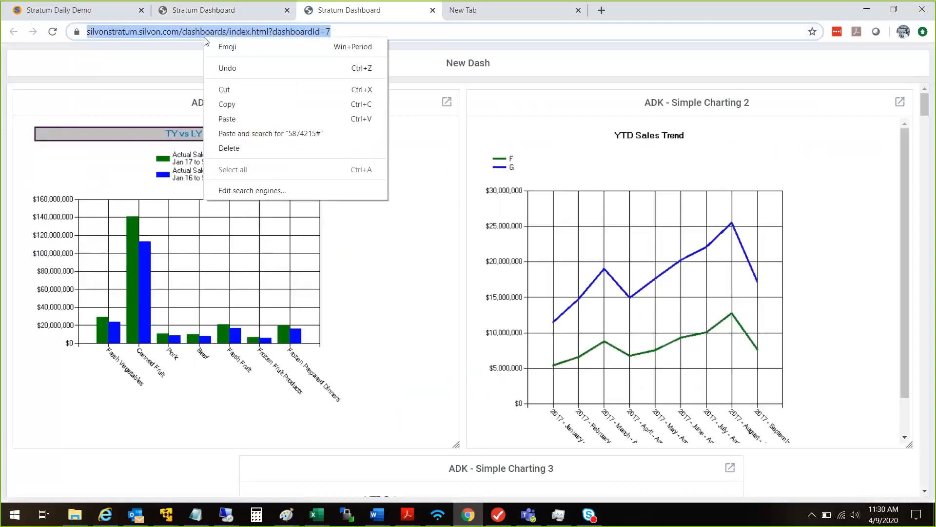
pyautogui.click(239, 102)
# Switch to Stratum Daily Demo and, in the Application admin utility, paste the New Dash URL (dashboardId=7) as the Global Home Page and save
pyautogui.click(54, 10)
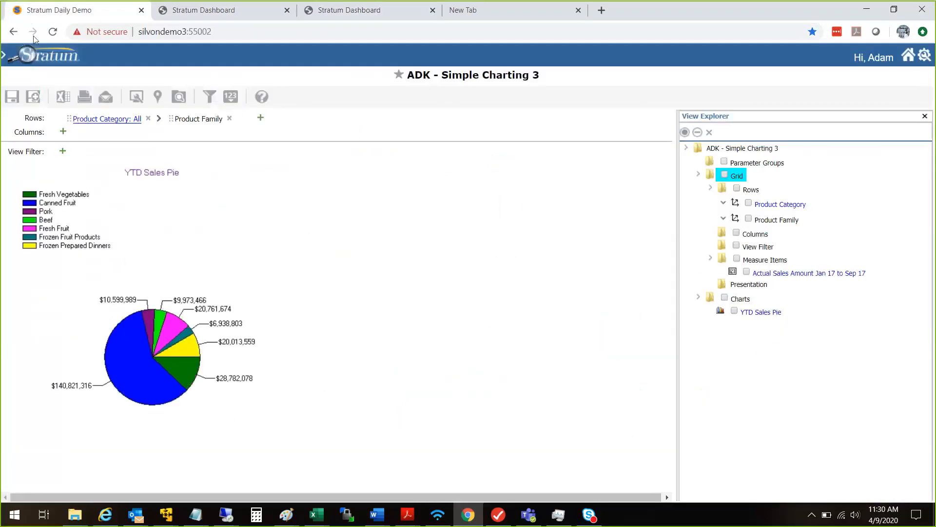
pyautogui.click(3, 56)
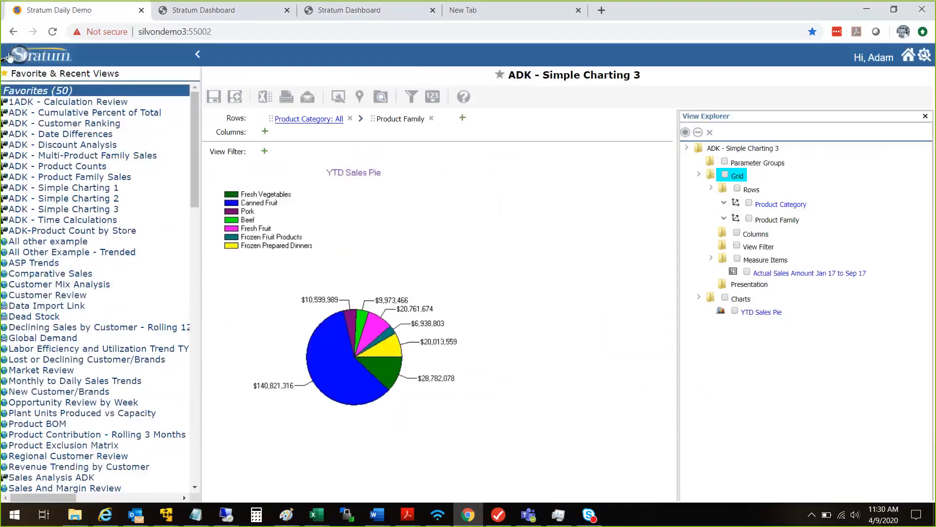
pyautogui.click(47, 91)
pyautogui.click(49, 105)
pyautogui.click(49, 129)
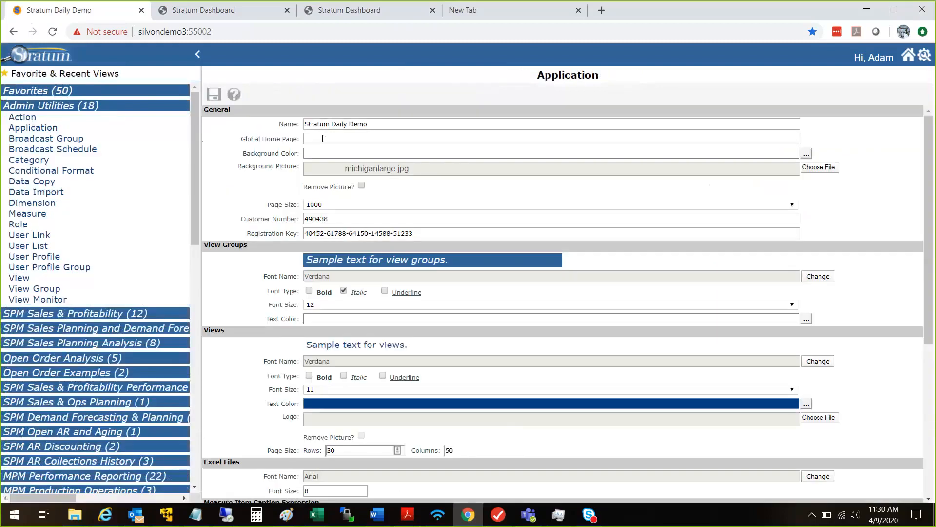
pyautogui.click(322, 138)
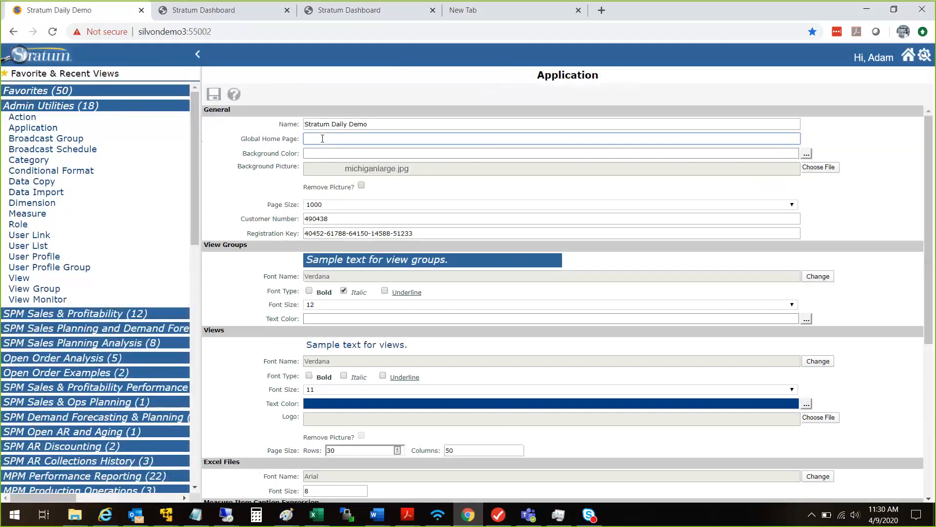
pyautogui.hotkey('ctrl', 'v')
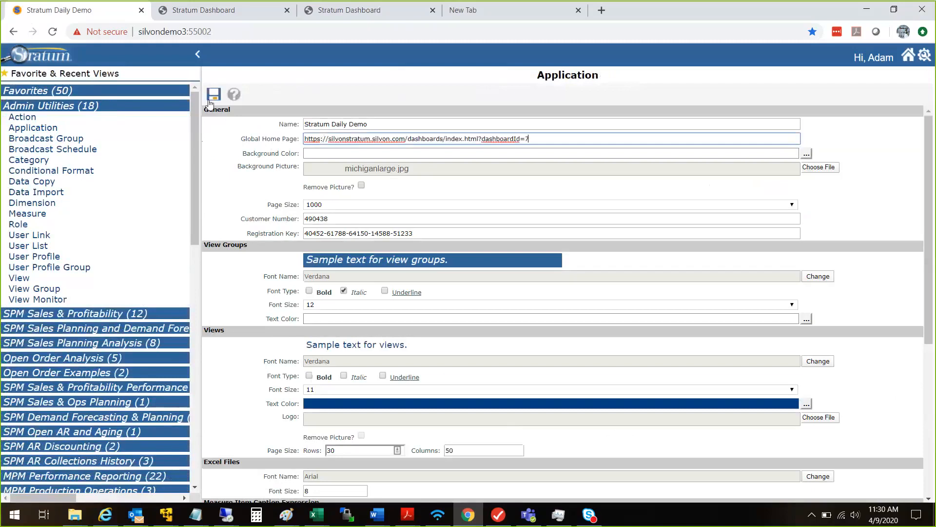
pyautogui.click(287, 106)
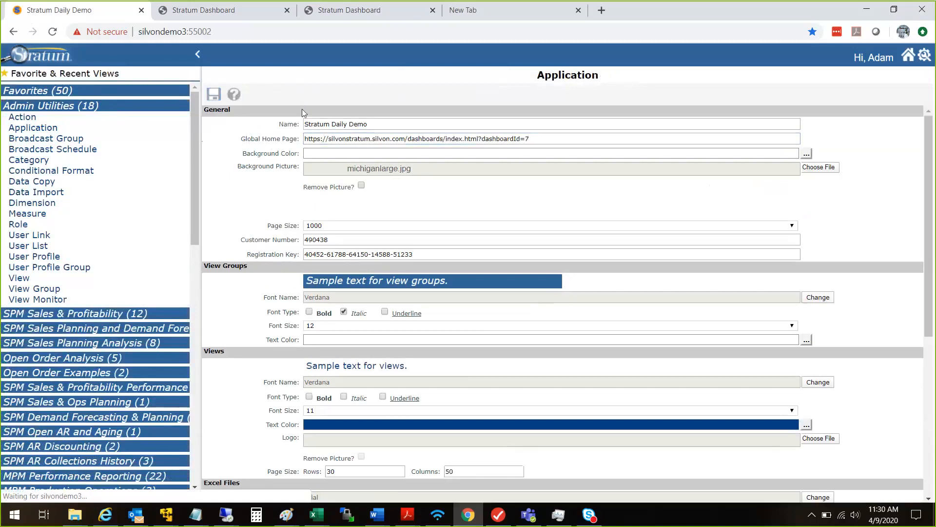
# Open the Stratum home page, look over New Dash and try to drill into the Canned Fruit bar in ADK - Simple Charting 1
pyautogui.click(905, 57)
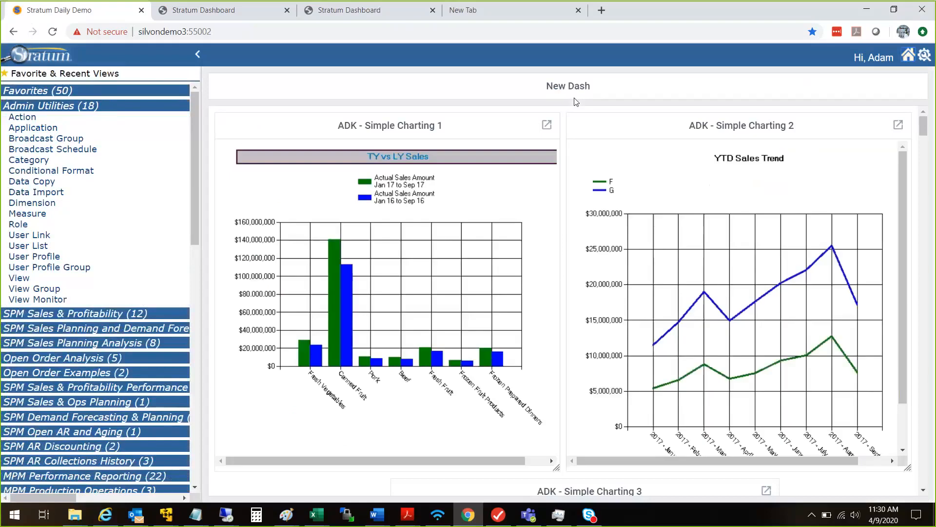
pyautogui.moveTo(923, 128); pyautogui.dragTo(929, 161)
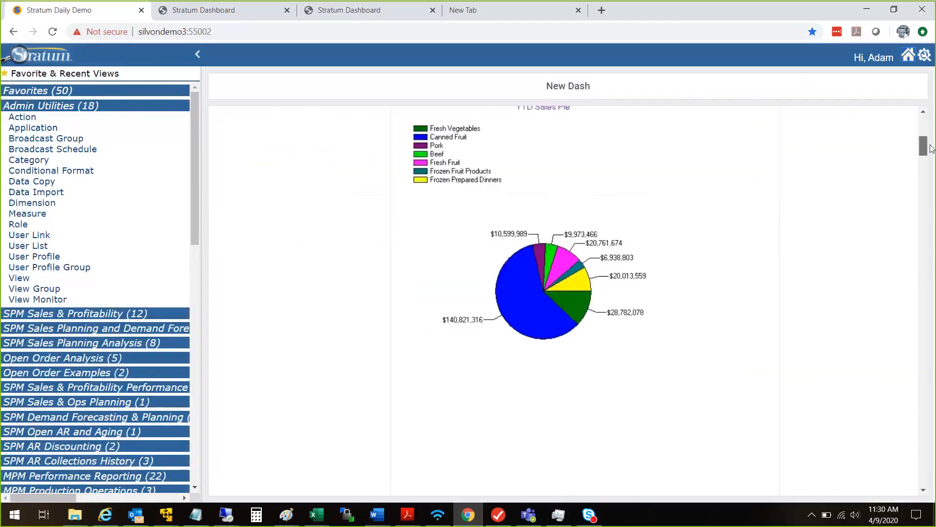
pyautogui.scroll(10, 640, 184)
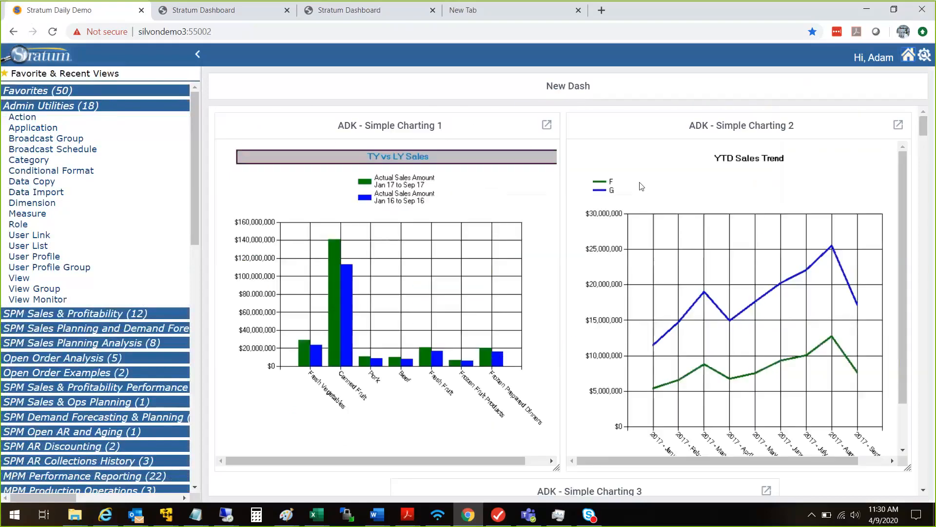
pyautogui.click(347, 287)
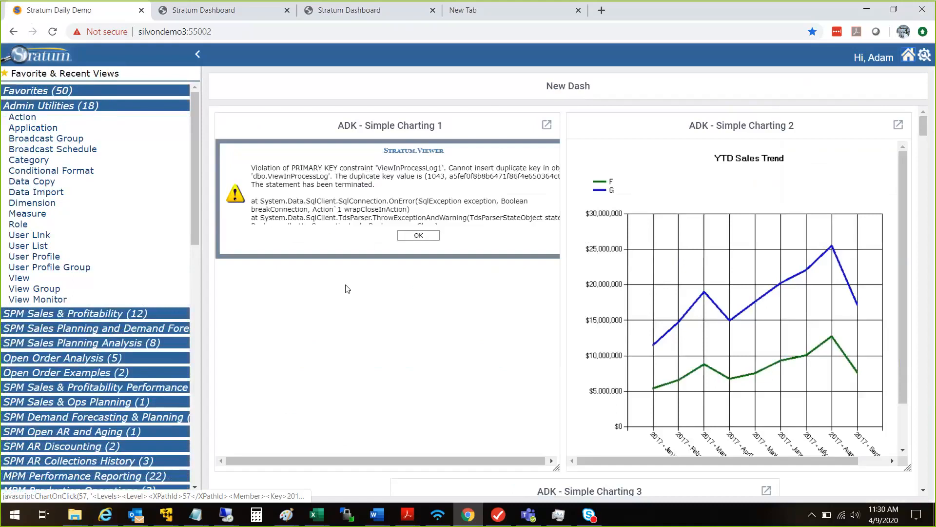
pyautogui.click(410, 236)
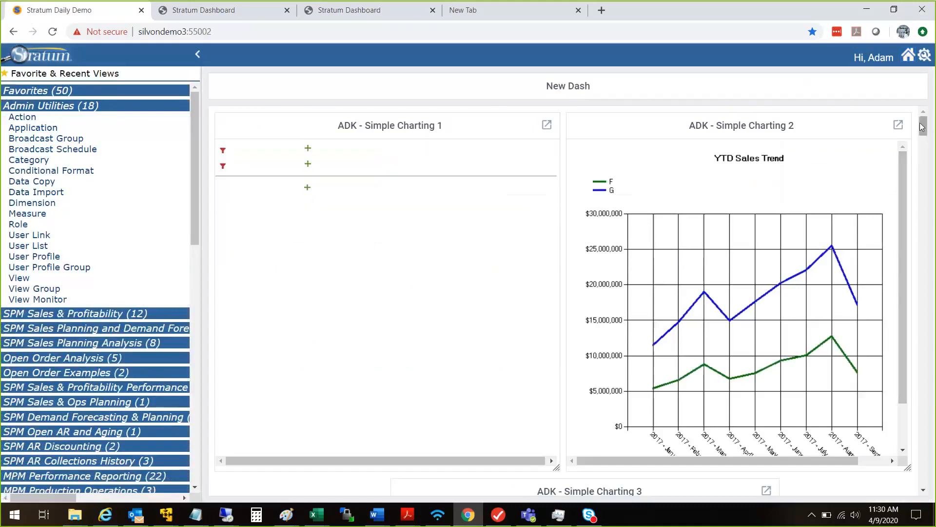
# Reload the Stratum home page and try to drill into Beef in the ADK - Simple Charting 3 pie on New Dash
pyautogui.scroll(-7, 535, 335)
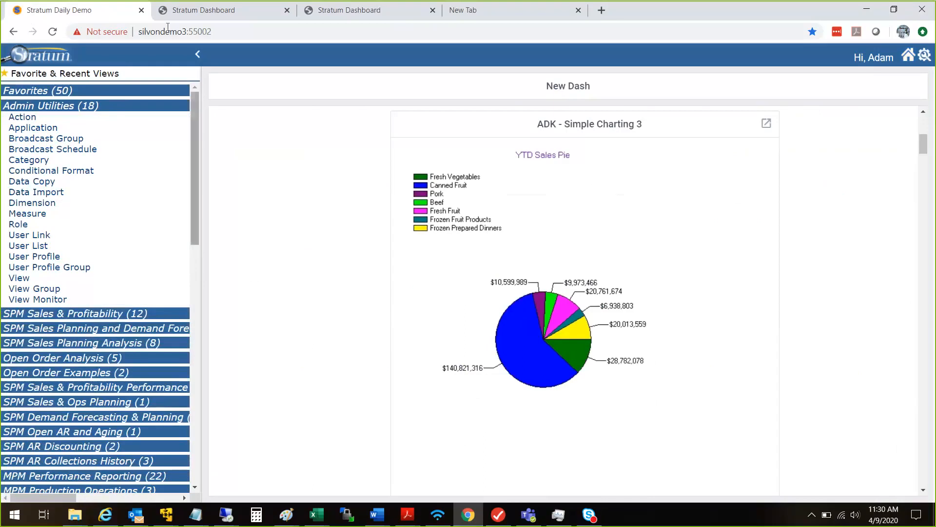
pyautogui.click(54, 32)
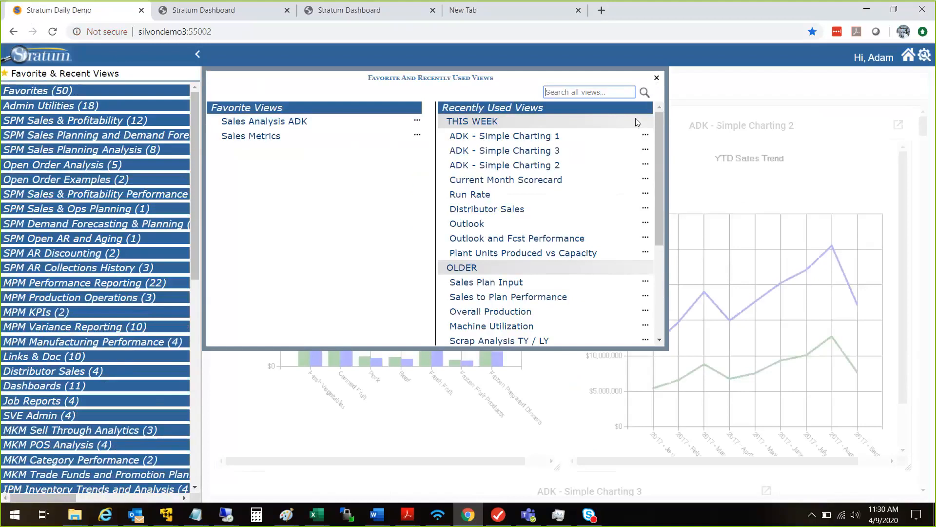
pyautogui.click(656, 78)
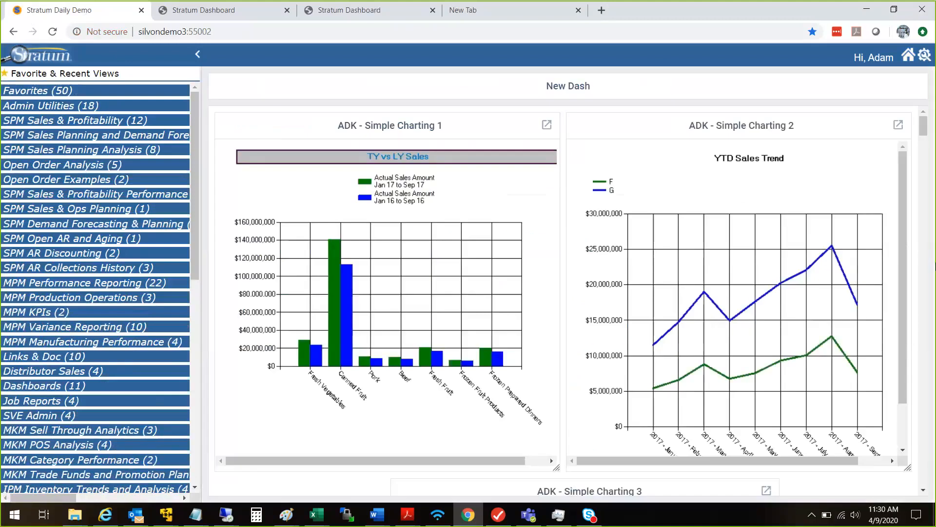
pyautogui.scroll(-6, 923, 491)
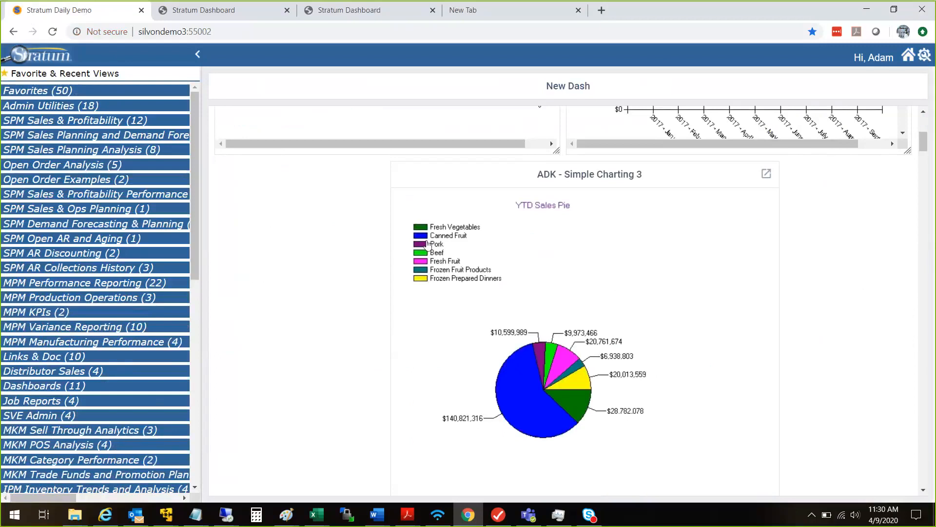
pyautogui.click(420, 254)
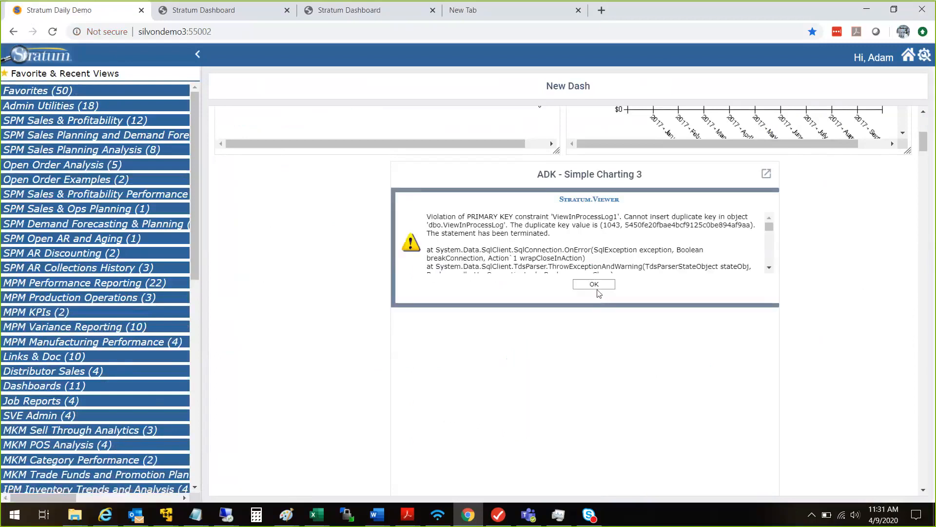
pyautogui.click(597, 287)
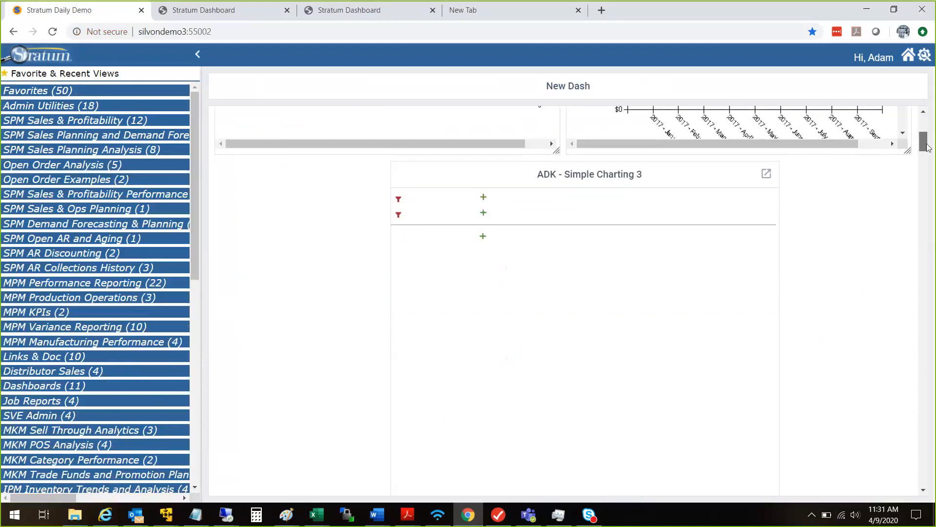
pyautogui.moveTo(926, 145); pyautogui.dragTo(928, 128)
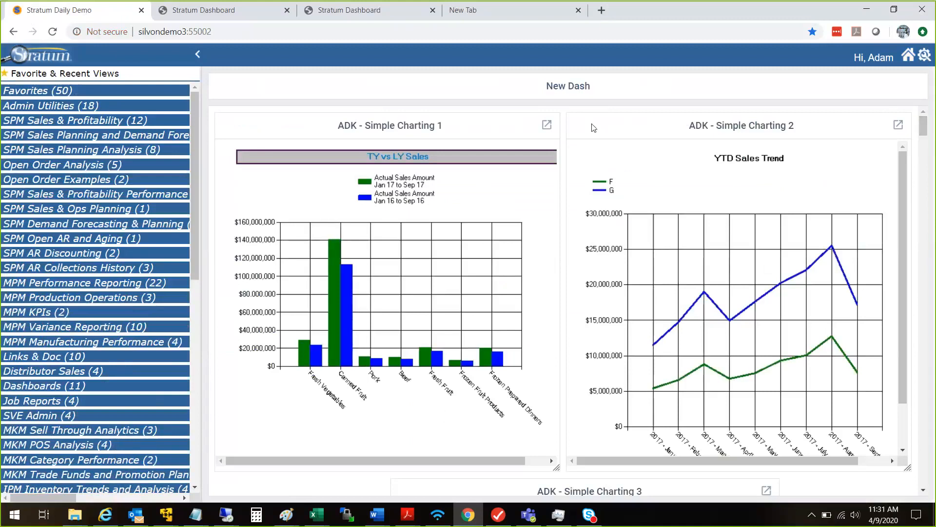
# Open ADK - Simple Charting 3 from Favorites, drill into Beef, return to all product categories, and drill into Fresh Vegetables
pyautogui.click(243, 13)
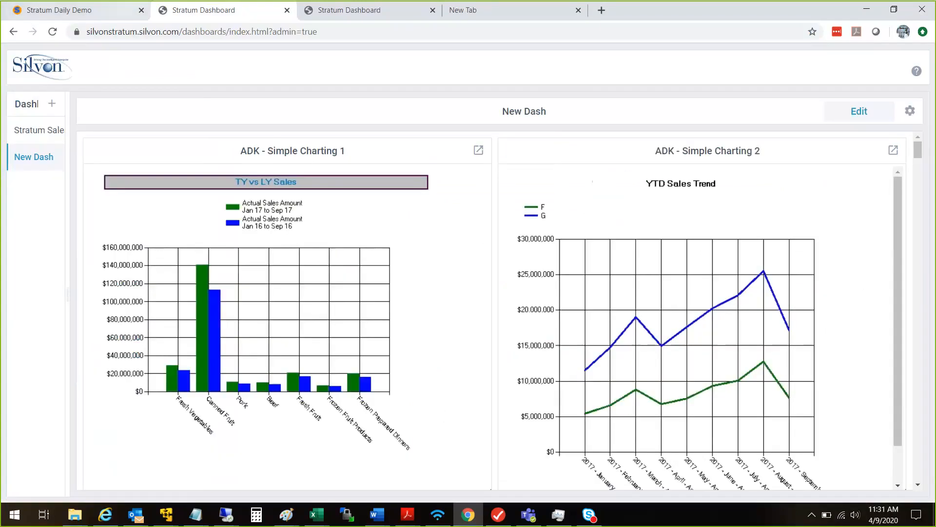
pyautogui.click(73, 10)
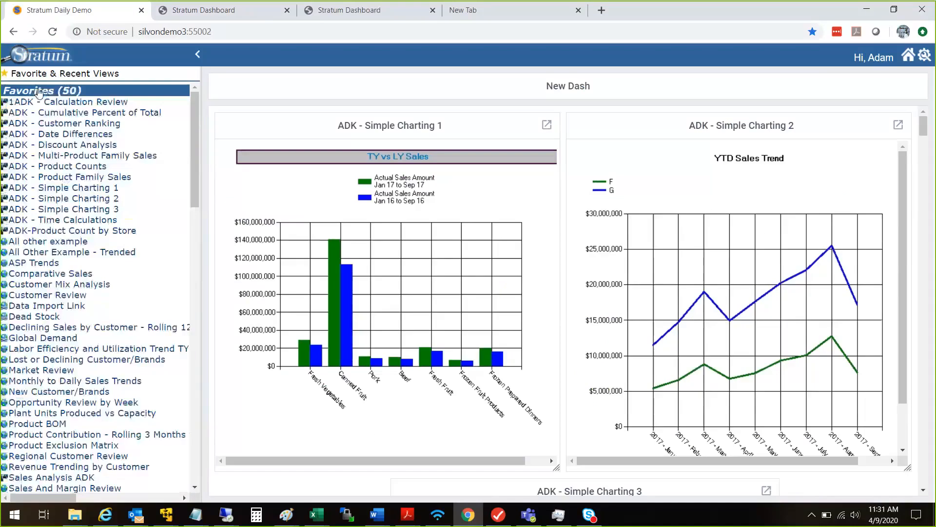
pyautogui.click(89, 210)
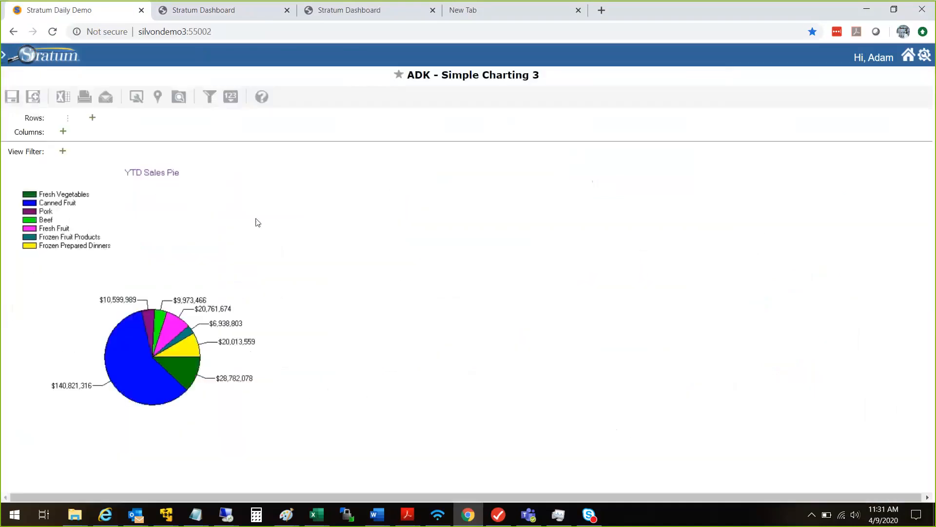
pyautogui.click(29, 222)
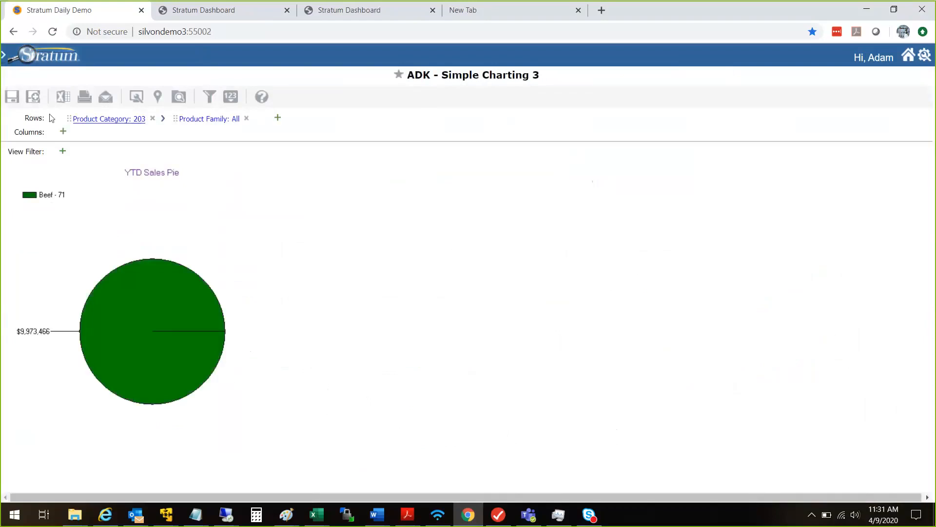
pyautogui.click(105, 119)
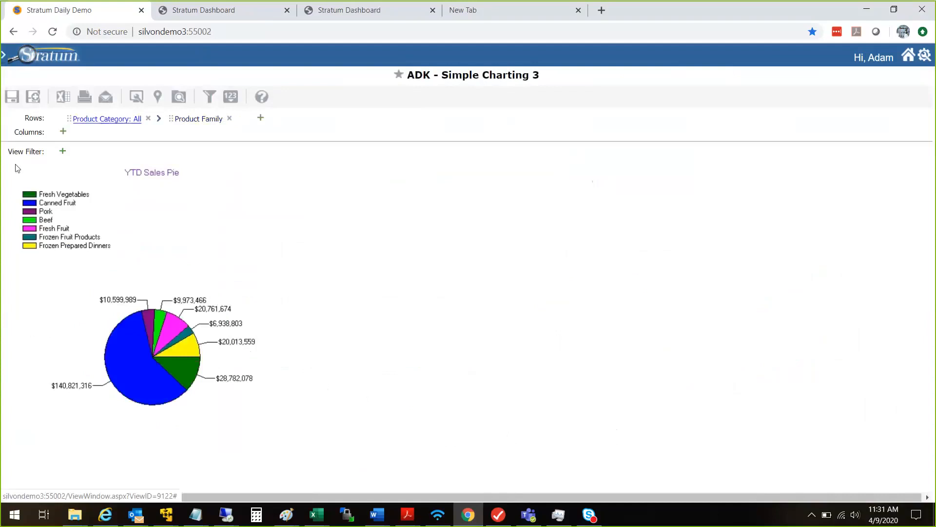
pyautogui.click(30, 194)
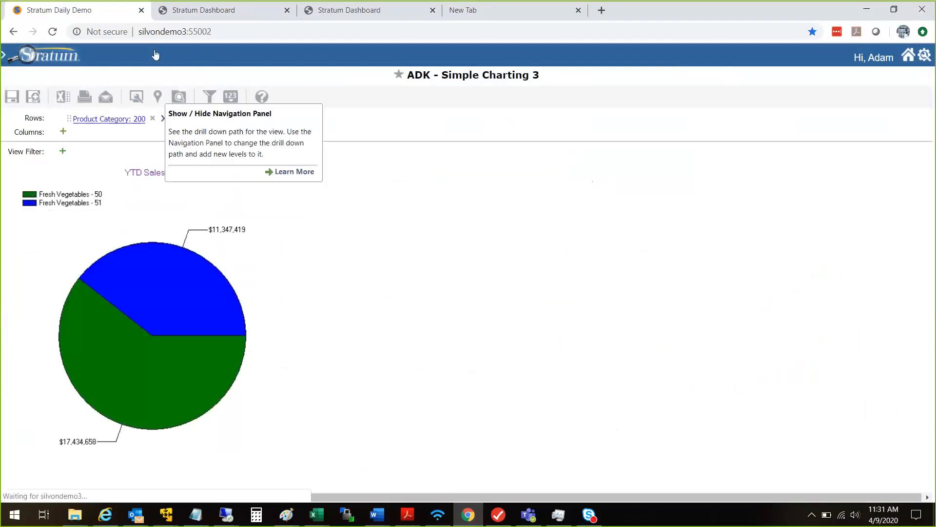
# Glance at the open dashboard pages, then in Stratum Daily Demo copy the Global Home Page URL from the Application admin utility
pyautogui.click(228, 15)
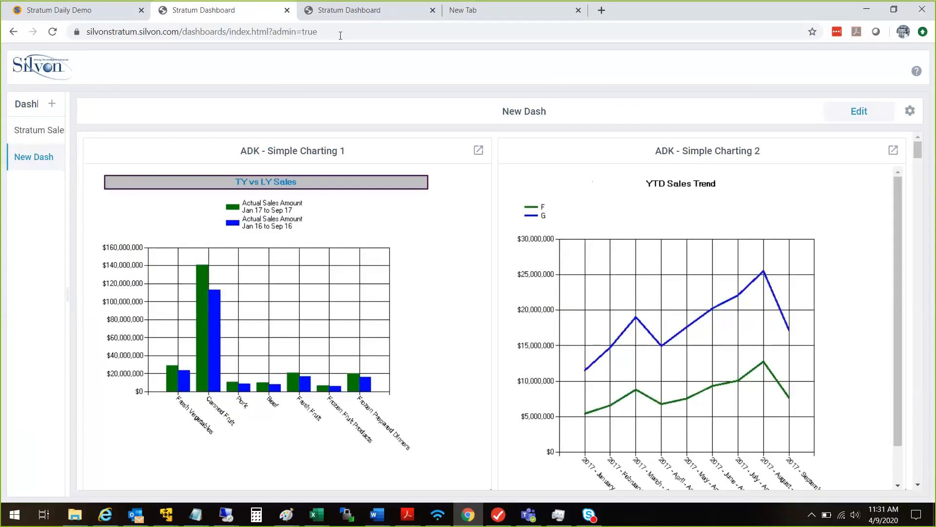
pyautogui.click(331, 16)
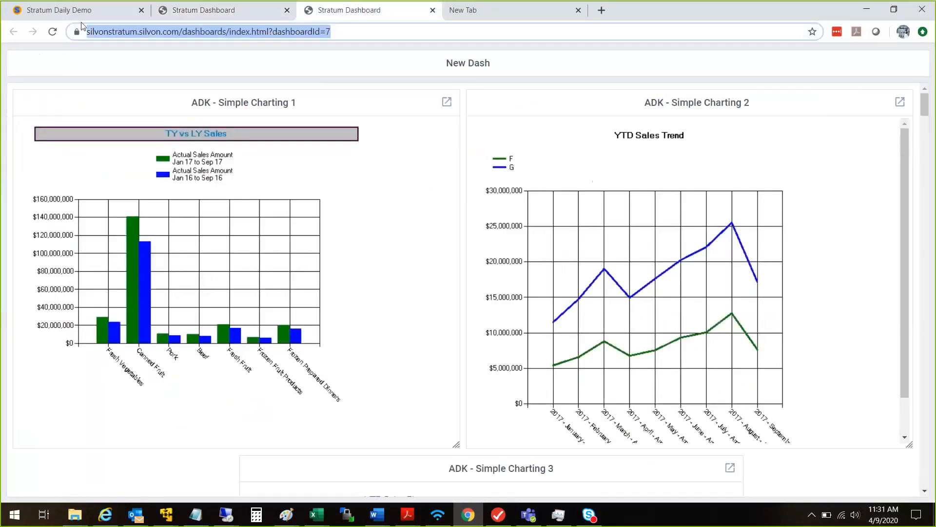
pyautogui.click(92, 10)
pyautogui.click(4, 55)
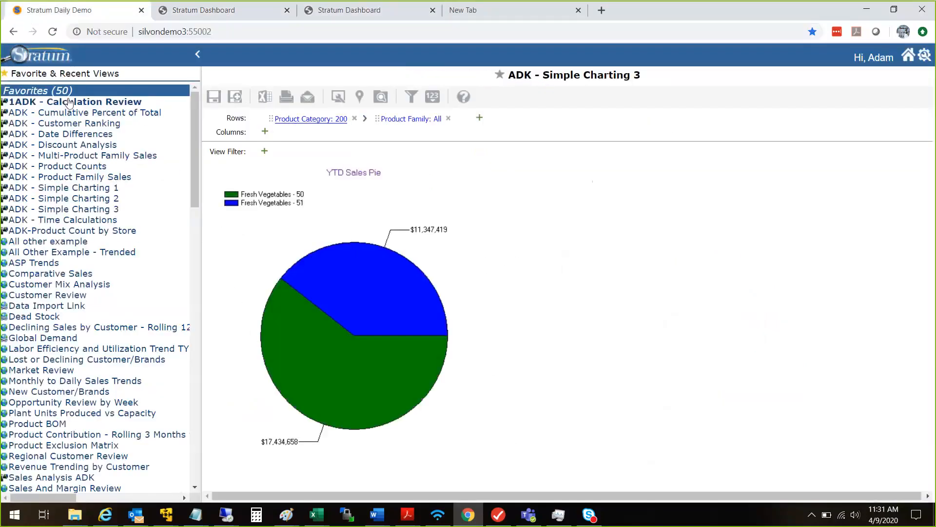
pyautogui.click(73, 93)
pyautogui.click(196, 98)
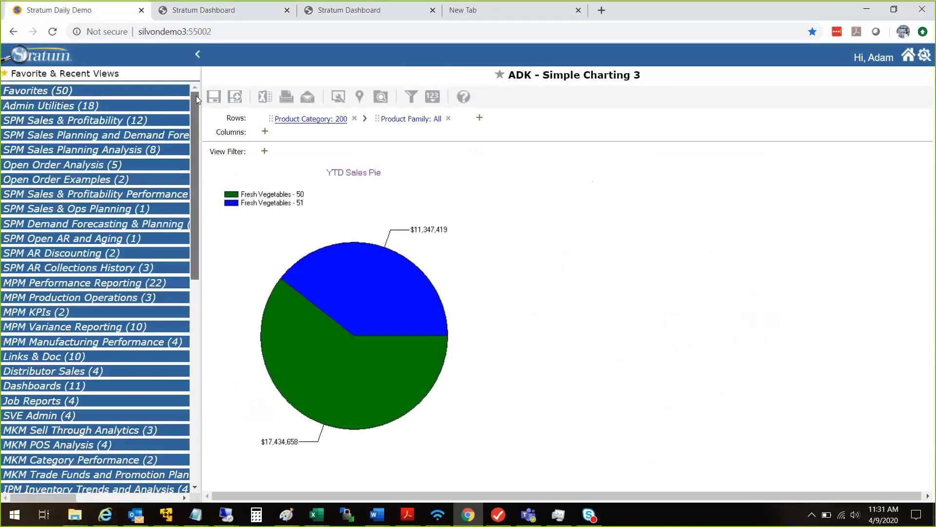
pyautogui.click(95, 107)
pyautogui.click(37, 127)
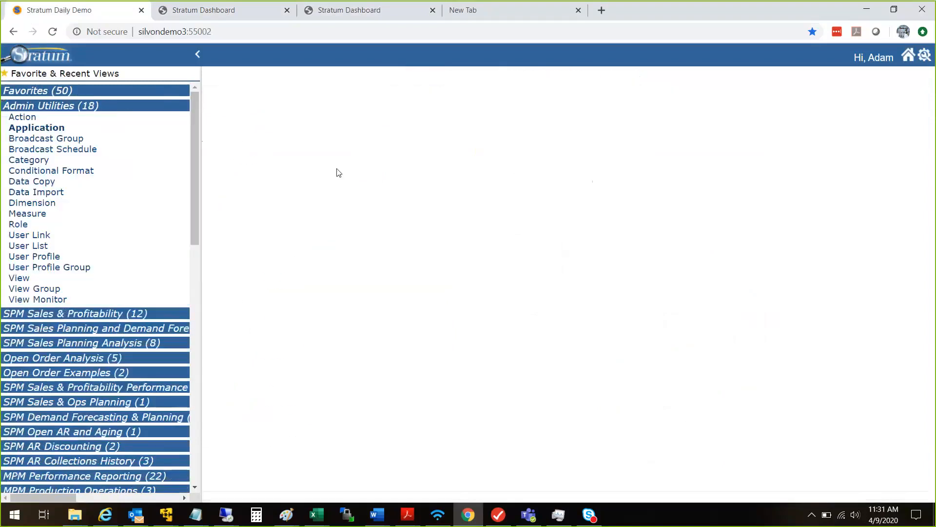
pyautogui.moveTo(534, 139); pyautogui.dragTo(257, 157)
pyautogui.hotkey('ctrl', 'c')
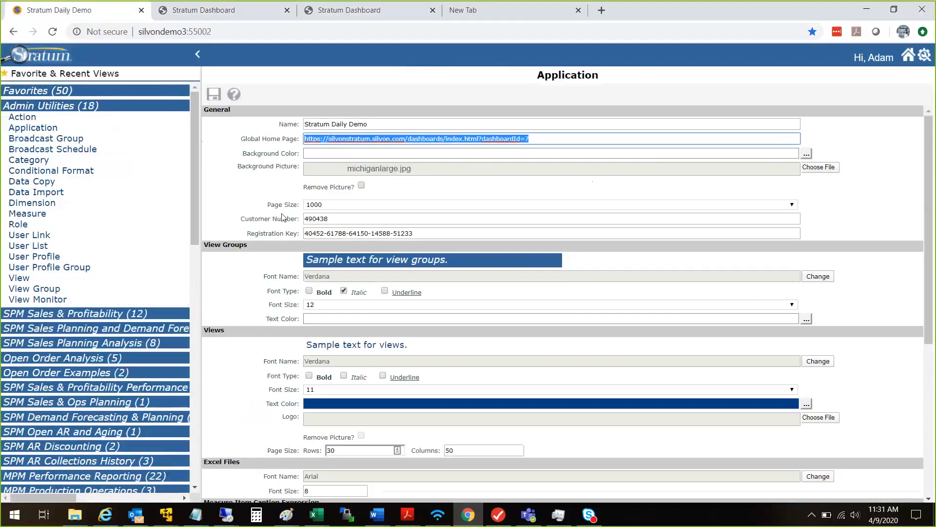
# Try to clear the Global Home Page and return to the home page without saving the application preferences
pyautogui.press('Delete')
pyautogui.click(908, 55)
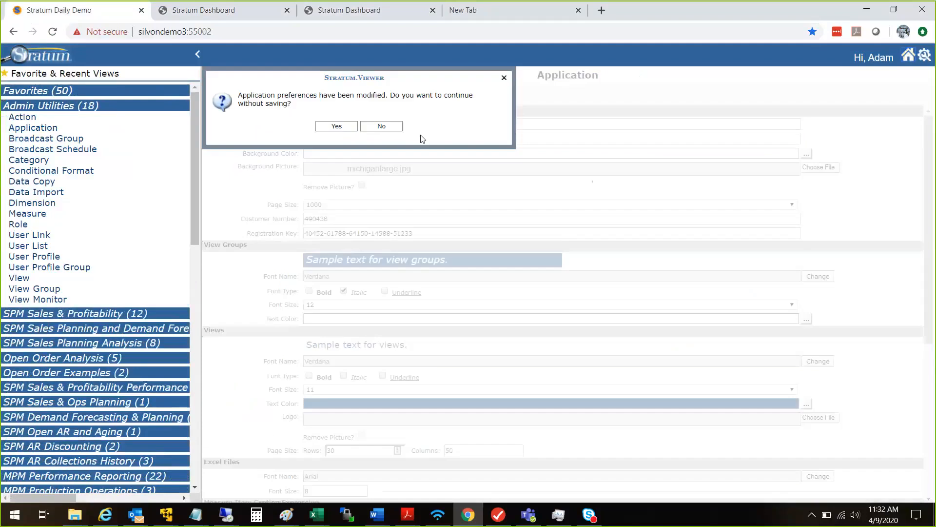
pyautogui.click(343, 126)
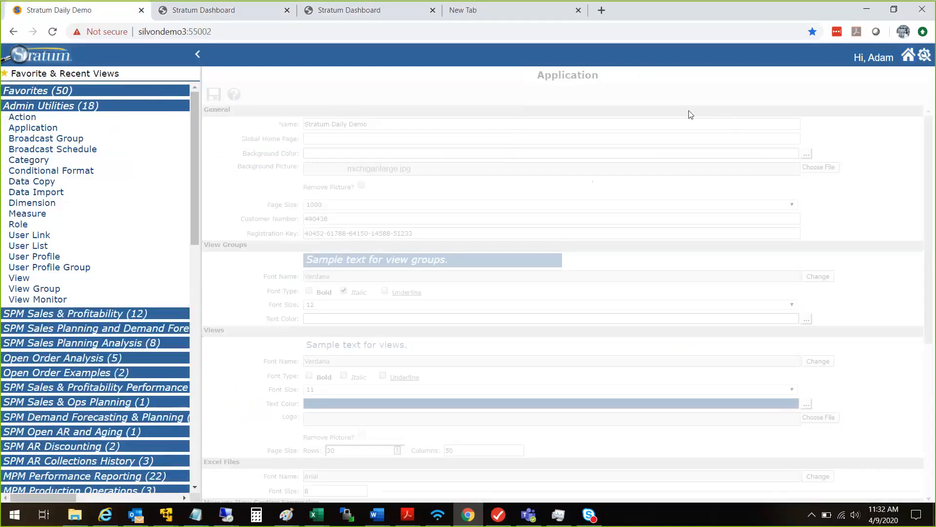
pyautogui.click(78, 106)
pyautogui.click(78, 105)
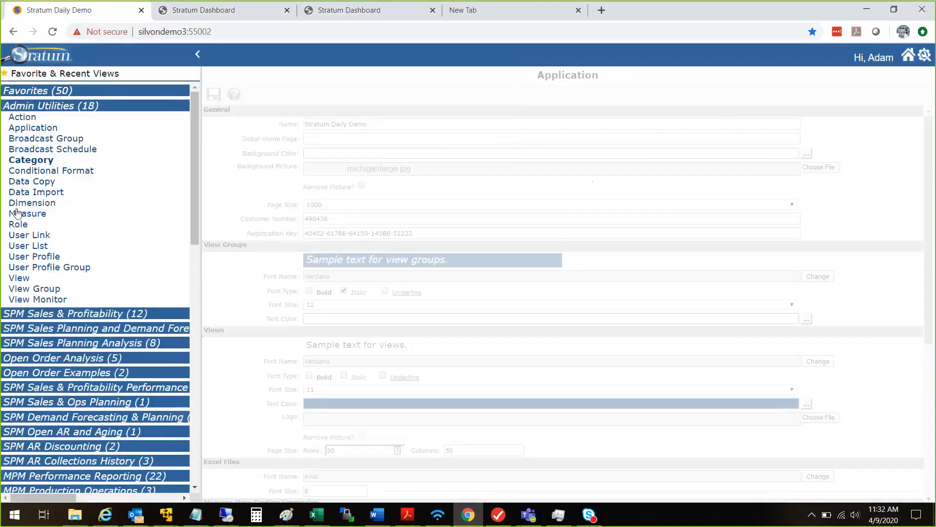
# Open the User Link admin utility without saving the application preferences and start a new user link named New Dashoard
pyautogui.click(22, 247)
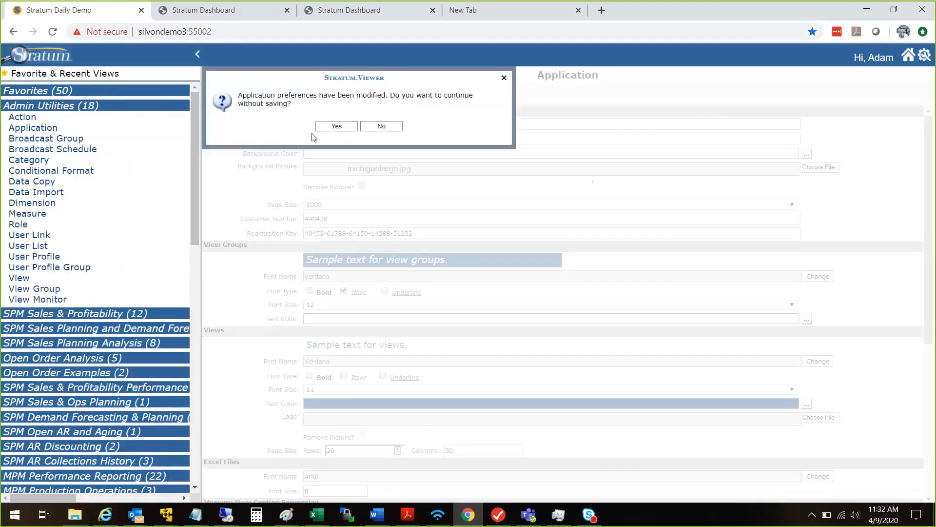
pyautogui.click(337, 127)
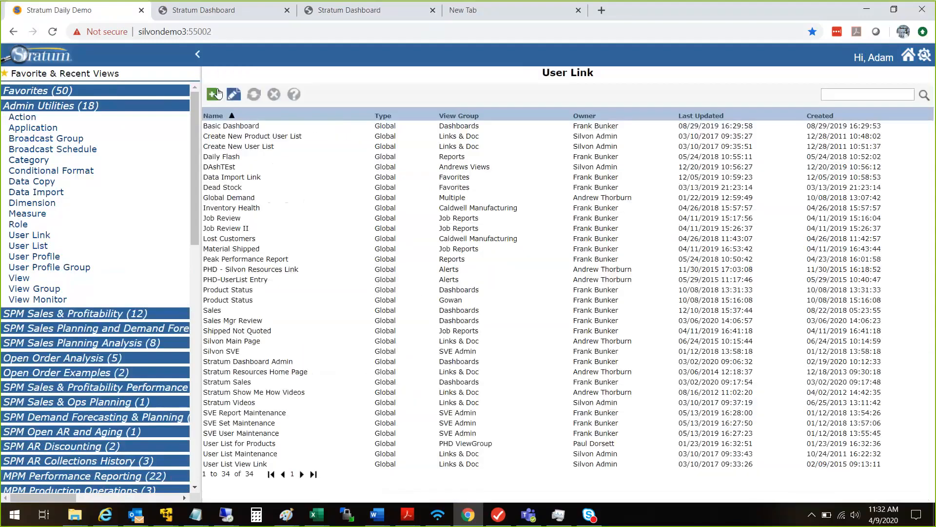
pyautogui.click(214, 94)
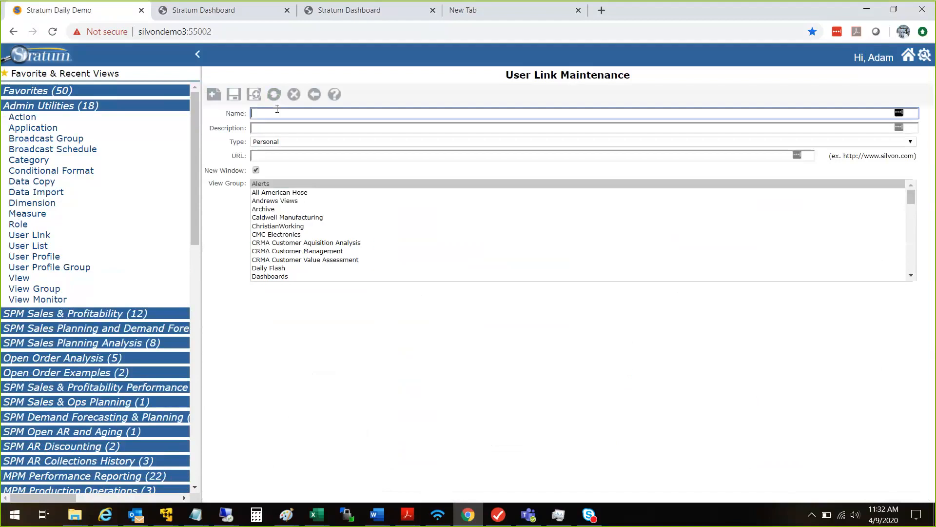
pyautogui.write('New S')
pyautogui.write('Daa')
pyautogui.write('hb')
pyautogui.write('o')
pyautogui.press('BackSpace')
pyautogui.press('BackSpace')
pyautogui.write('board')
pyautogui.click(283, 132)
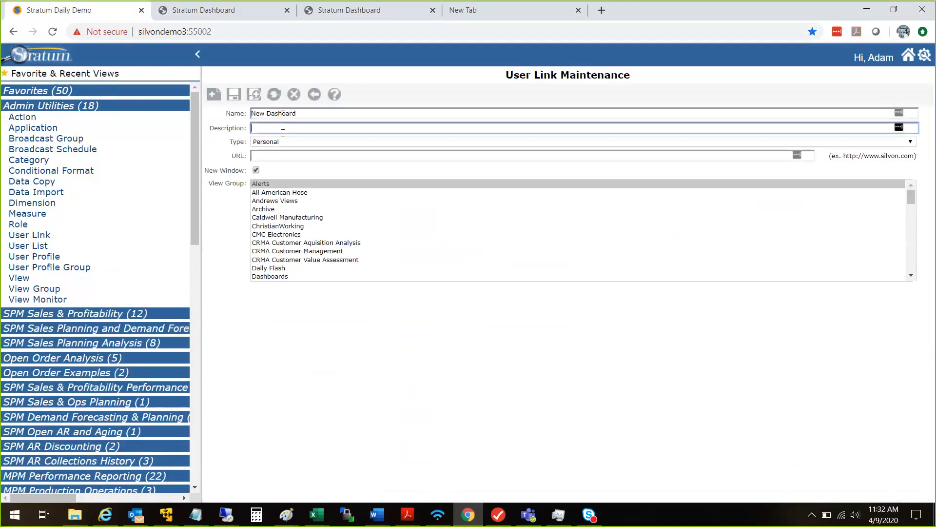
# Set the user link's type to Global, paste the copied dashboard URL (dashboardId=7), assign it to the Favorites view group, and save
pyautogui.click(282, 142)
pyautogui.click(274, 155)
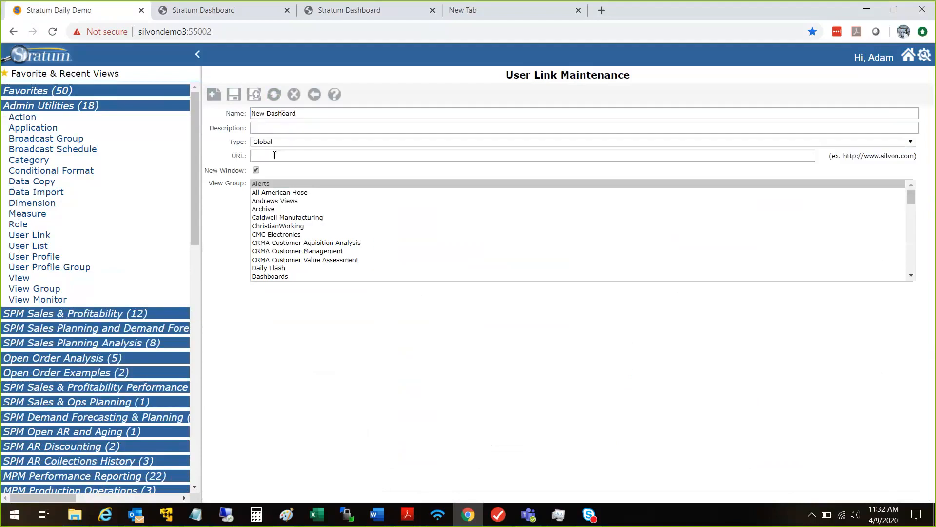
pyautogui.click(274, 156)
pyautogui.hotkey('ctrl', 'v')
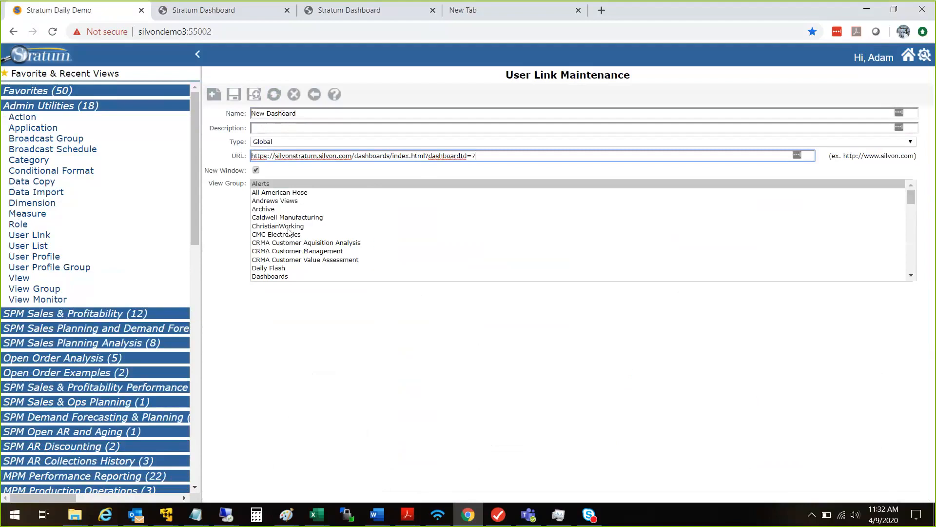
pyautogui.click(912, 219)
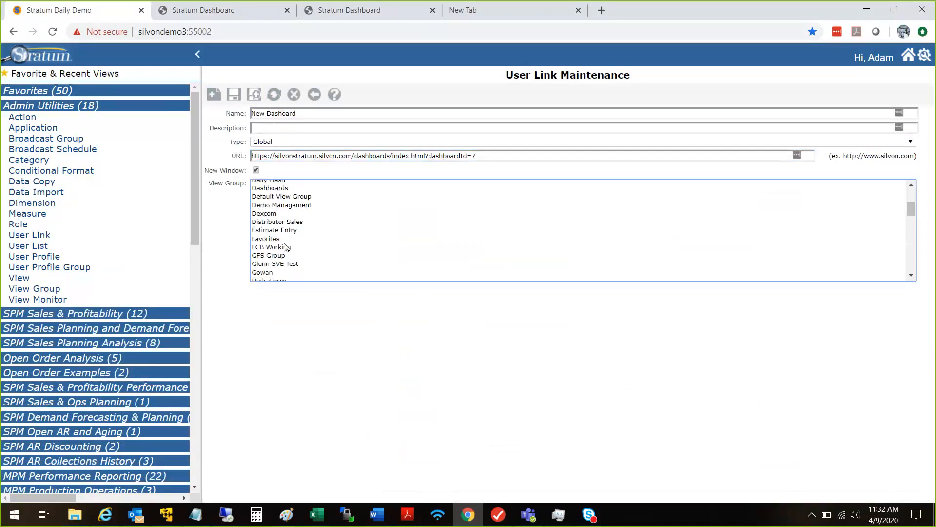
pyautogui.click(266, 239)
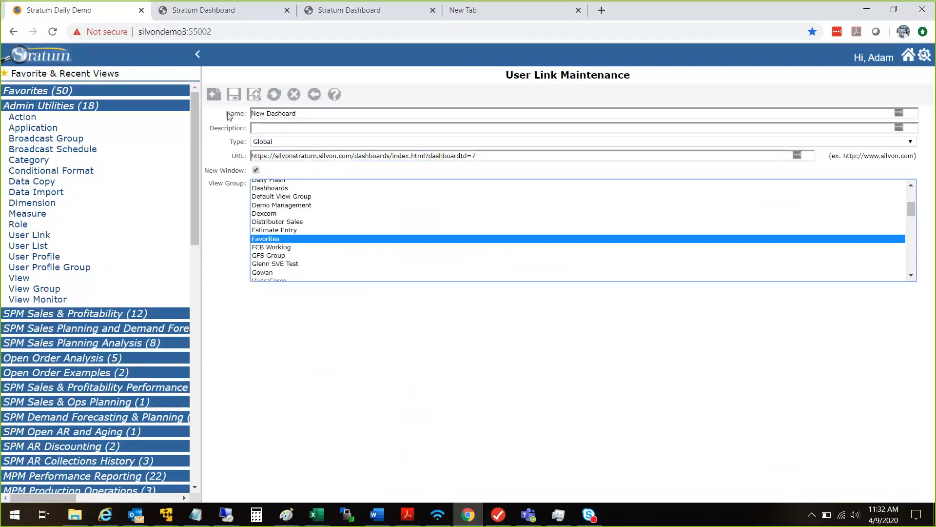
pyautogui.click(233, 94)
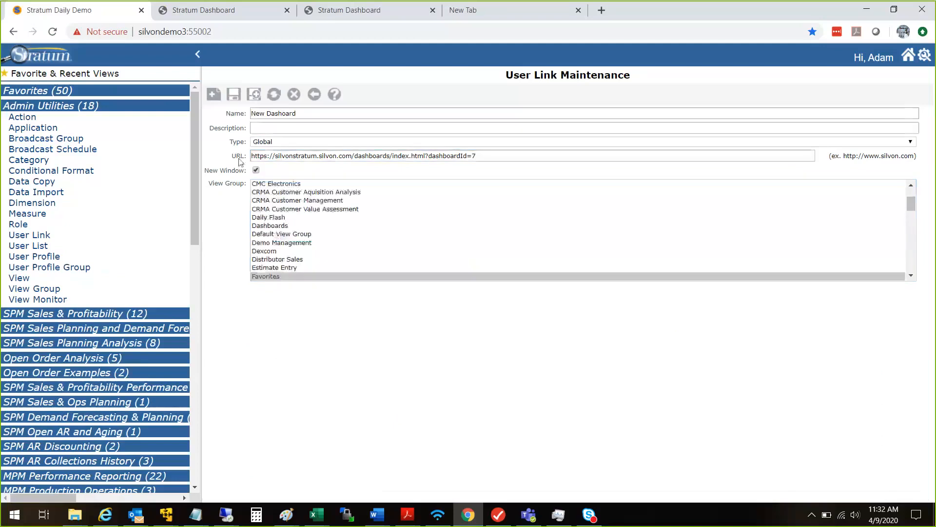
# Find the New Dashoard link in the Favorites view group and open it
pyautogui.click(58, 106)
pyautogui.click(59, 91)
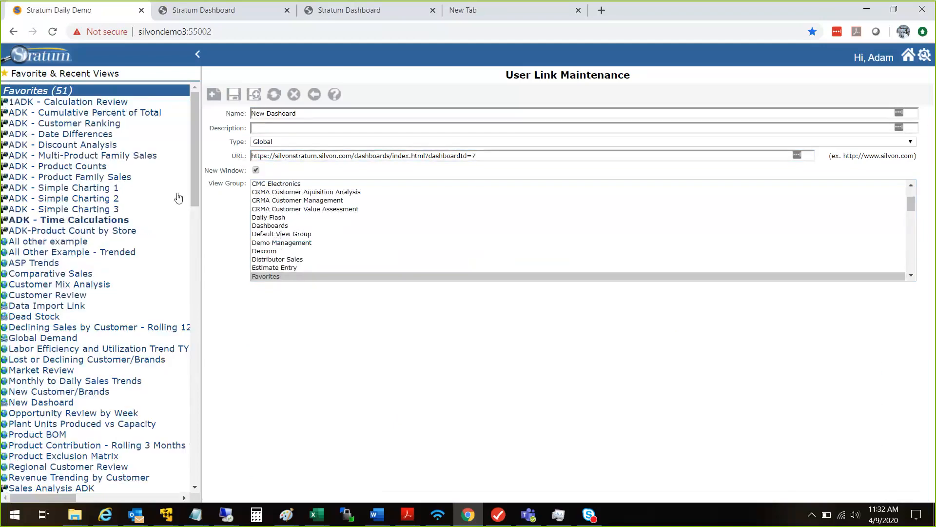
pyautogui.moveTo(192, 163); pyautogui.dragTo(219, 260)
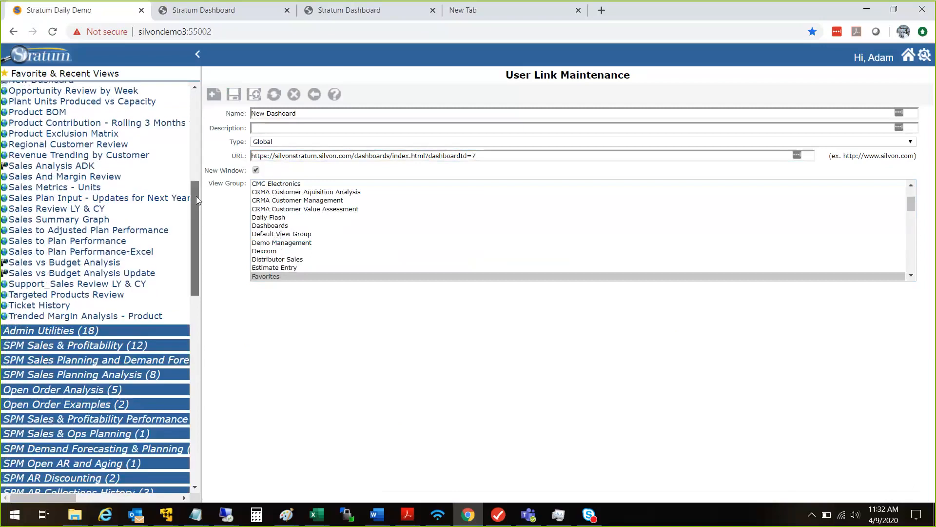
pyautogui.moveTo(196, 196); pyautogui.dragTo(200, 181)
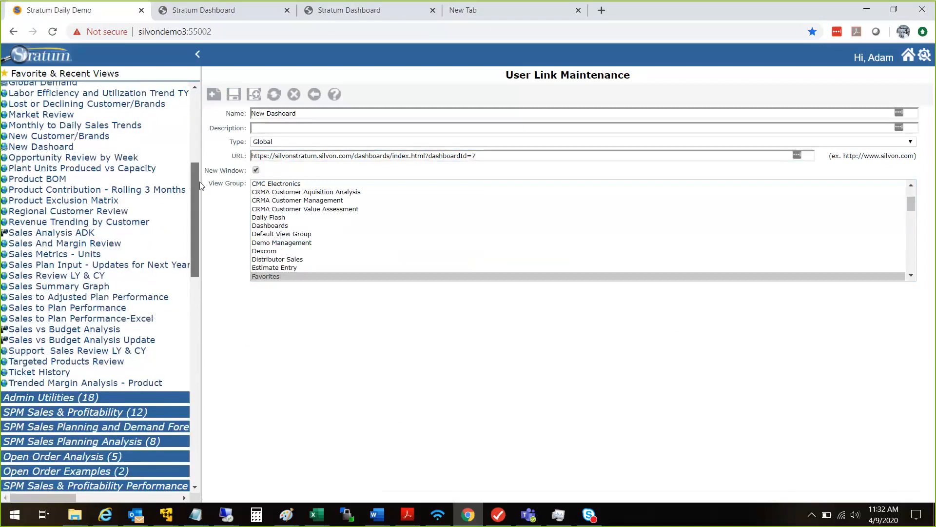
pyautogui.click(44, 147)
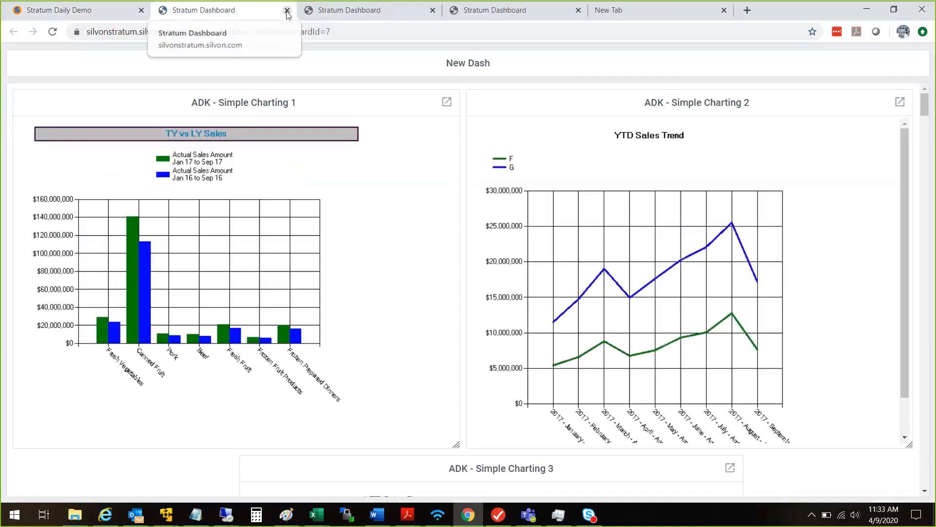
# Look over the New Dash charts in the separate browser tab and close that tab
pyautogui.scroll(-1, 901, 139)
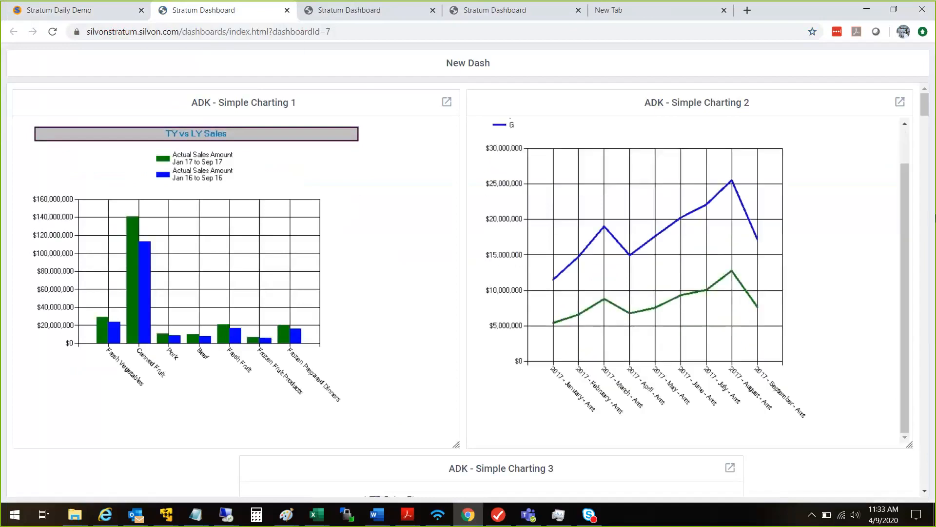
pyautogui.moveTo(927, 109); pyautogui.dragTo(376, 49)
pyautogui.click(287, 11)
# Turn off New Window for the user link, correct its name to New Dashboard, and save it
pyautogui.click(256, 170)
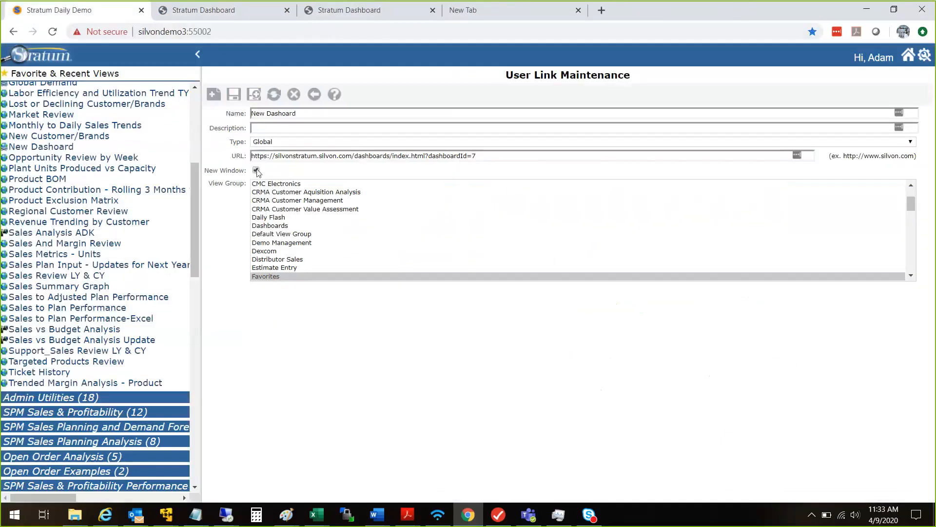
pyautogui.click(256, 170)
pyautogui.click(281, 113)
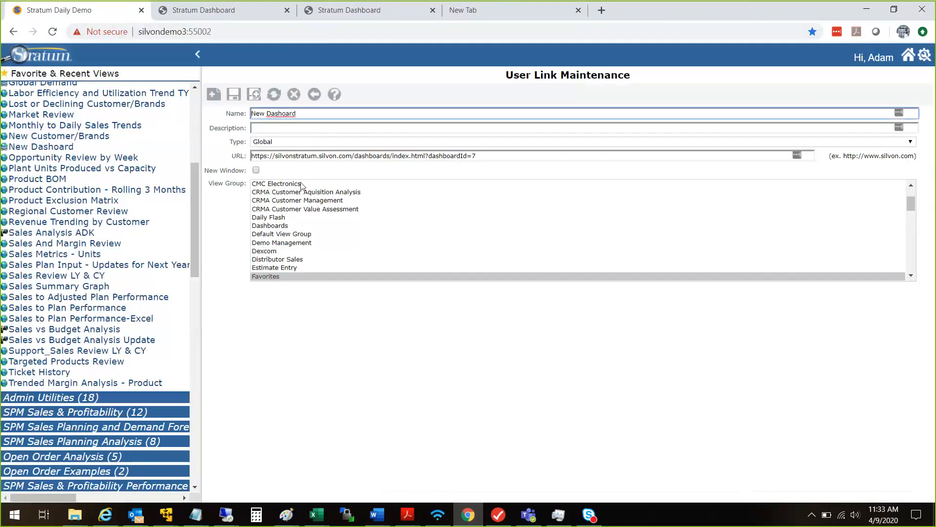
pyautogui.write('b')
pyautogui.click(234, 95)
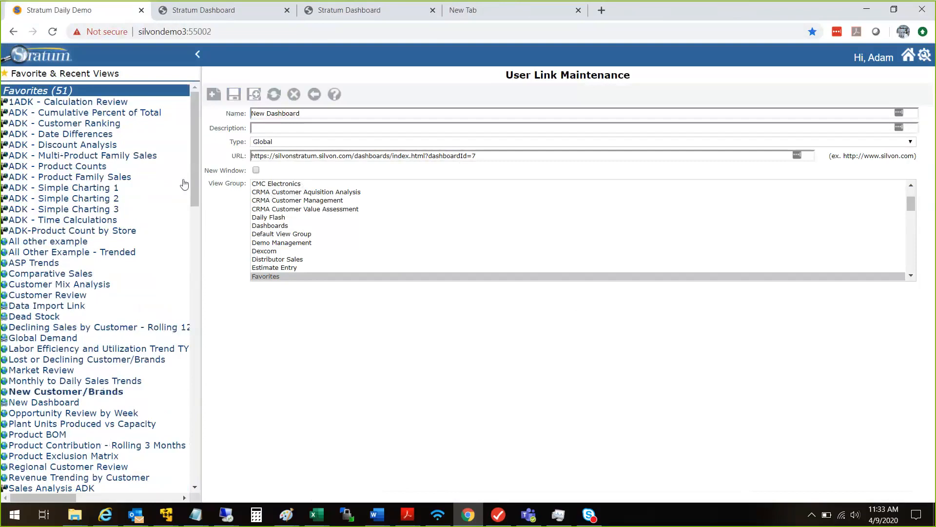
# Find the renamed New Dashboard link in the Favorites view group and open it to view the dashboard within Stratum
pyautogui.moveTo(195, 171); pyautogui.dragTo(204, 248)
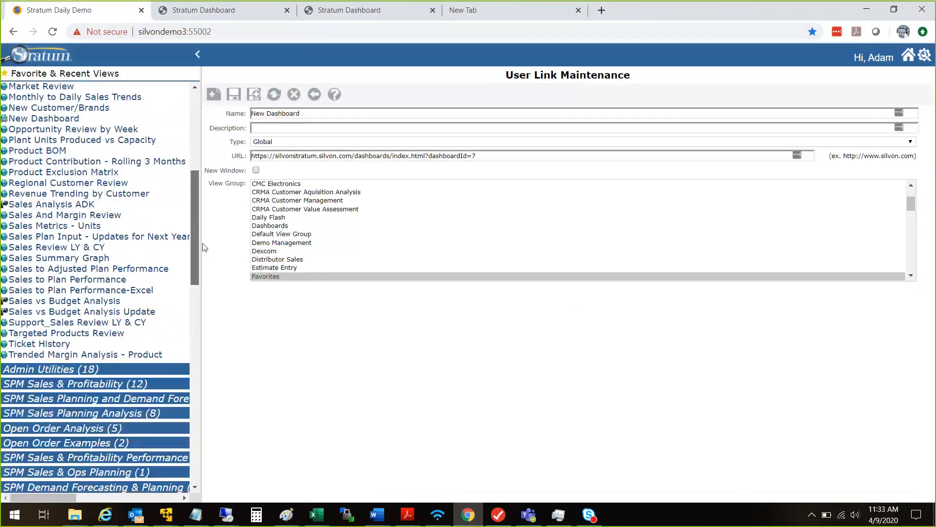
pyautogui.scroll(4, 19, 239)
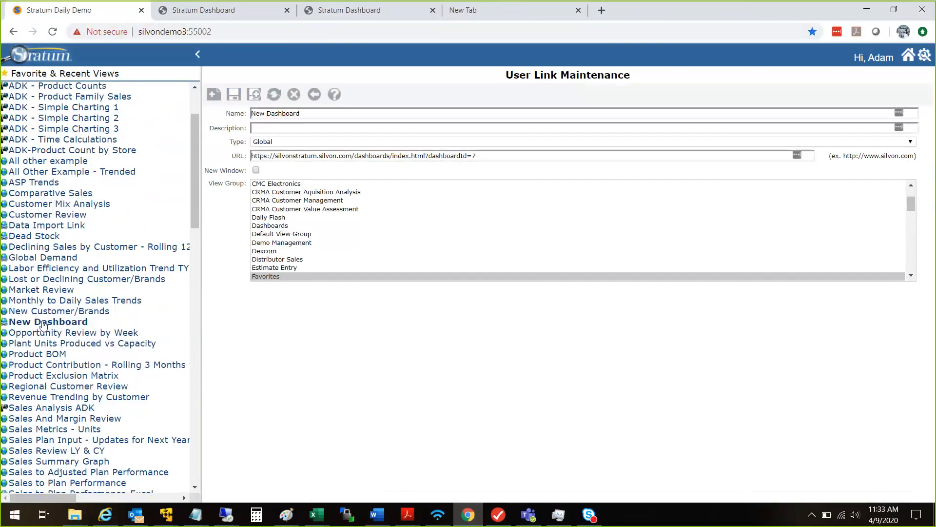
pyautogui.click(42, 323)
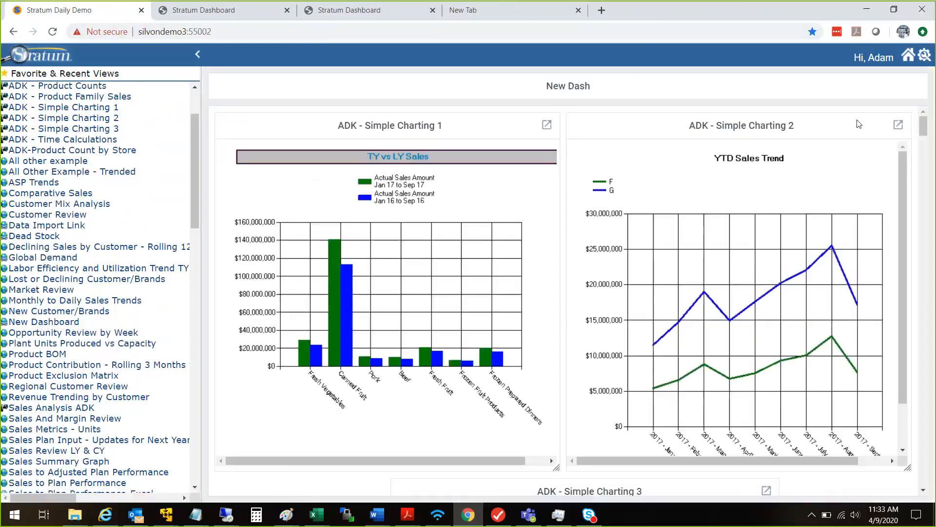
pyautogui.moveTo(926, 131)
pyautogui.mouseDown()
pyautogui.moveTo(928, 145)
pyautogui.moveTo(926, 119)
pyautogui.mouseUp()
pyautogui.rightClick(419, 132)
pyautogui.click(398, 131)
# Collapse the Favorites view group in the list of views
pyautogui.moveTo(194, 119); pyautogui.dragTo(196, 98)
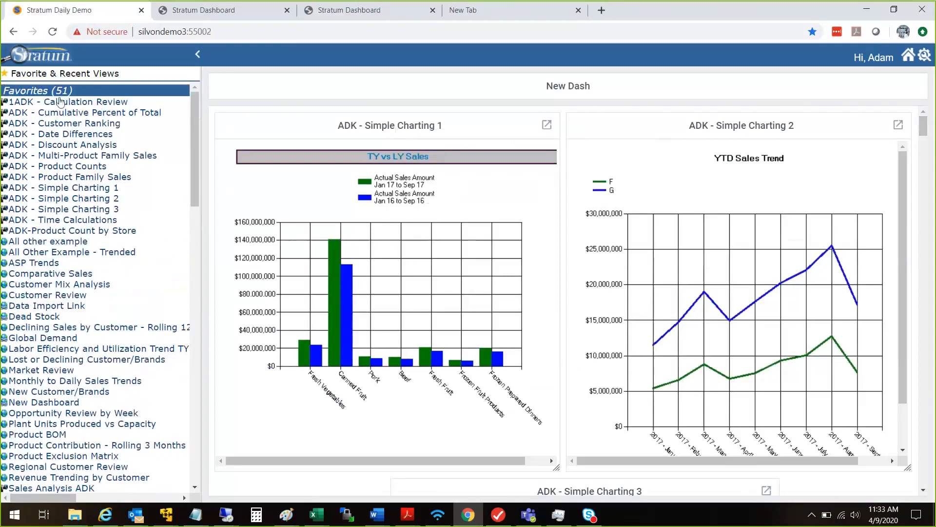
pyautogui.click(59, 97)
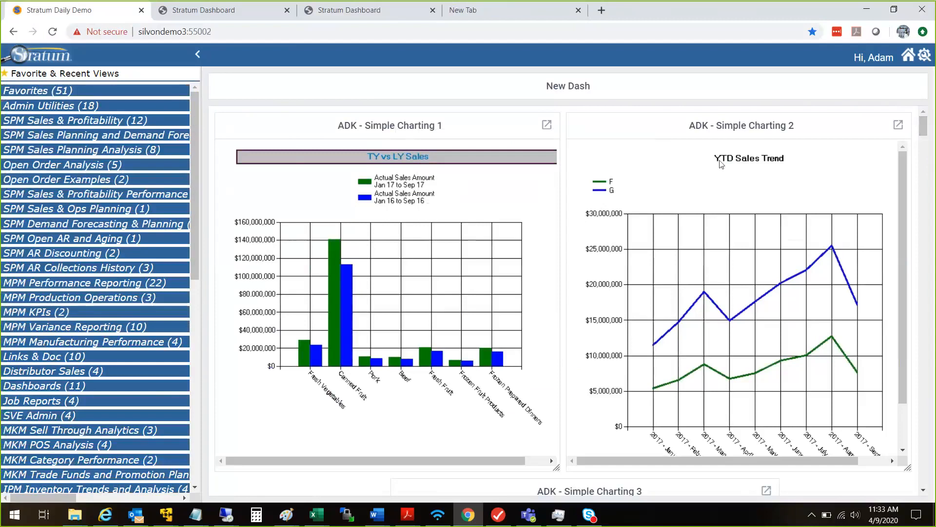